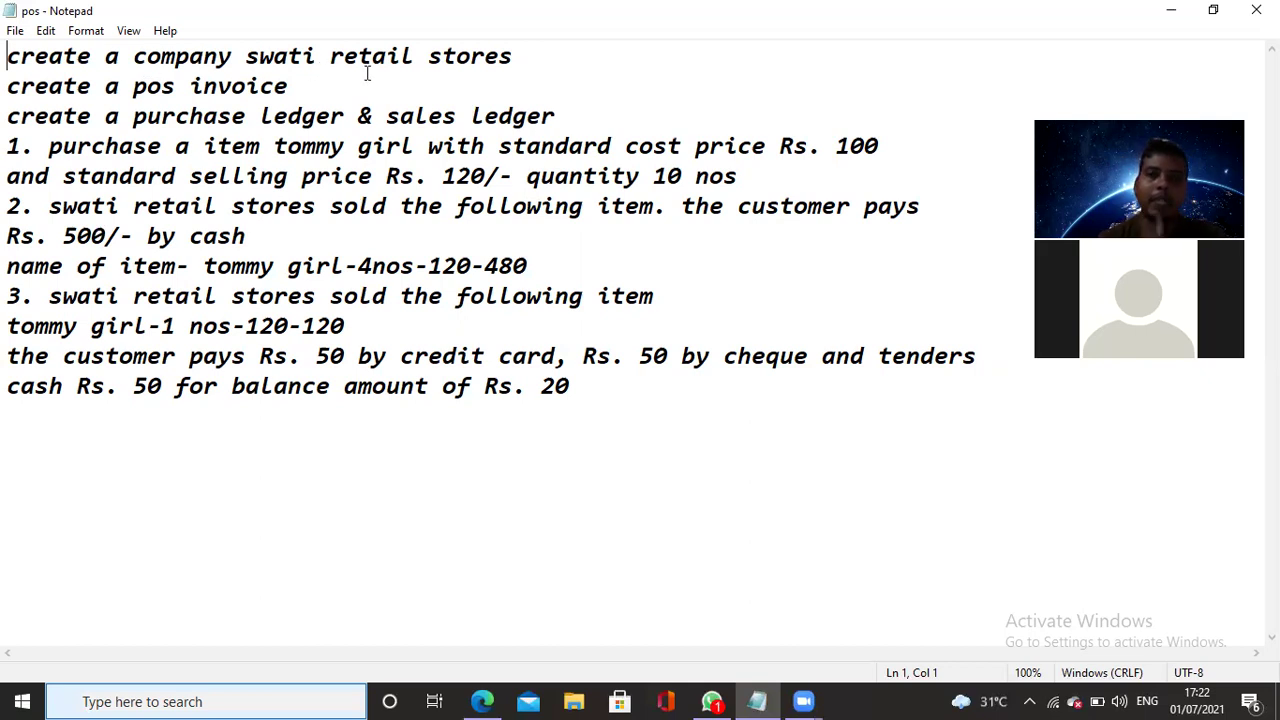
Launch Tally.ERP 9 from the desktop, maximize it, and start working in Educational Mode.
click(1176, 11)
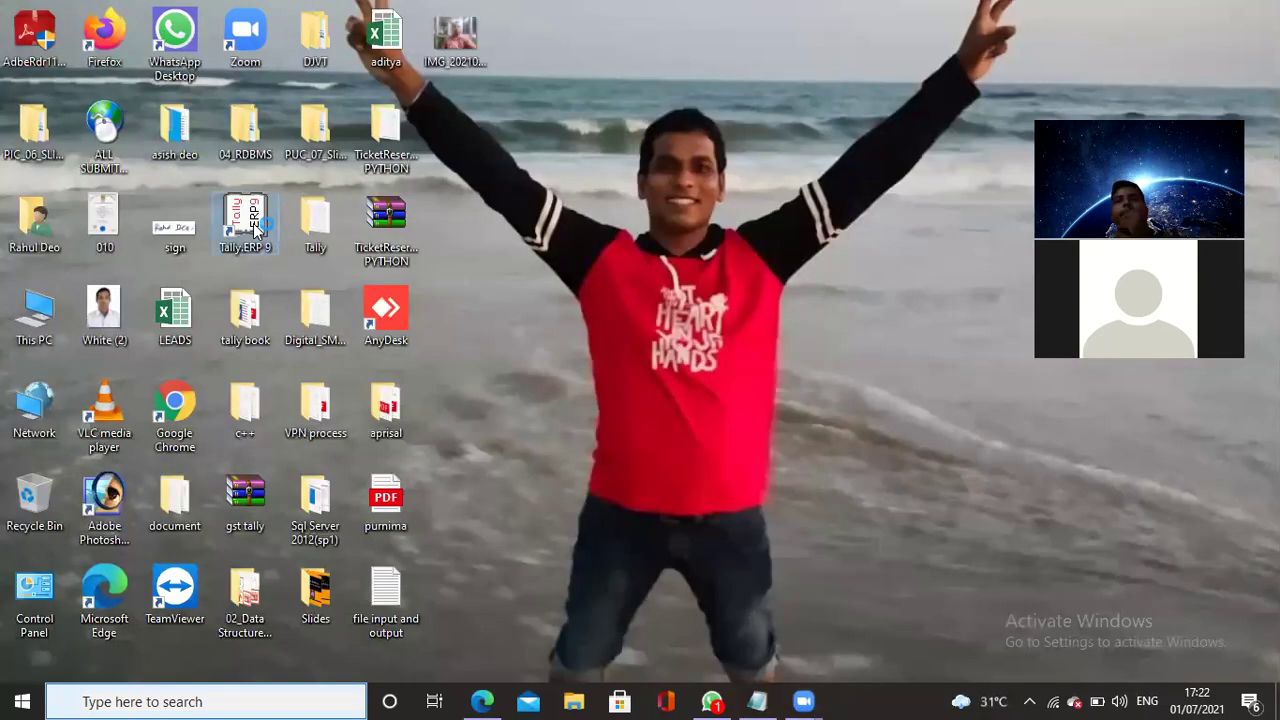
double_click(253, 228)
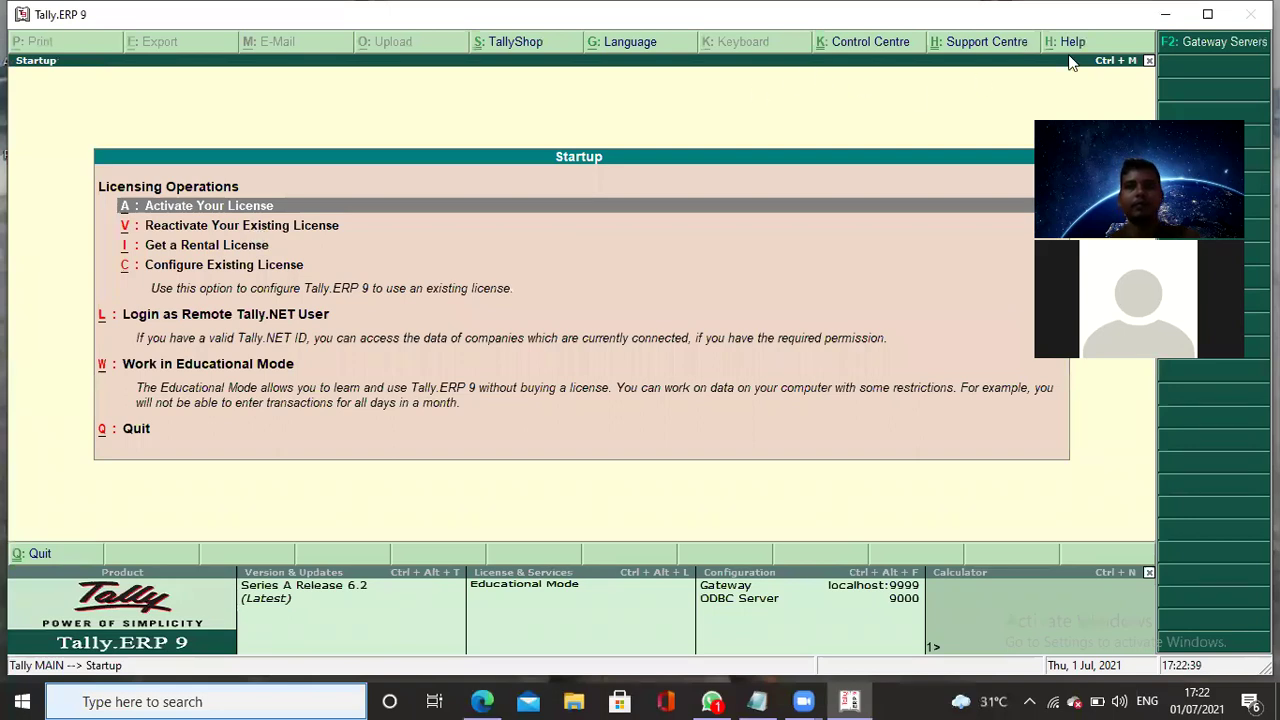
click(1207, 14)
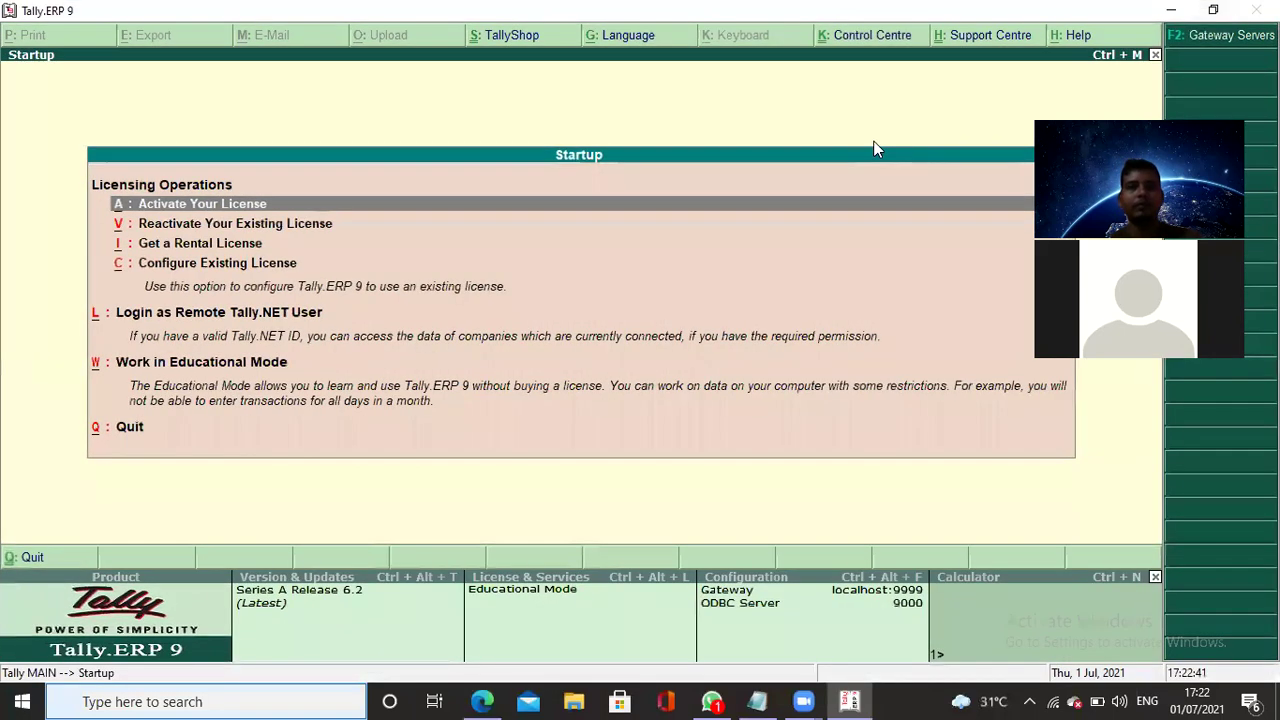
key(Down)
key(Down)
key(Down)
key(Down)
key(Down)
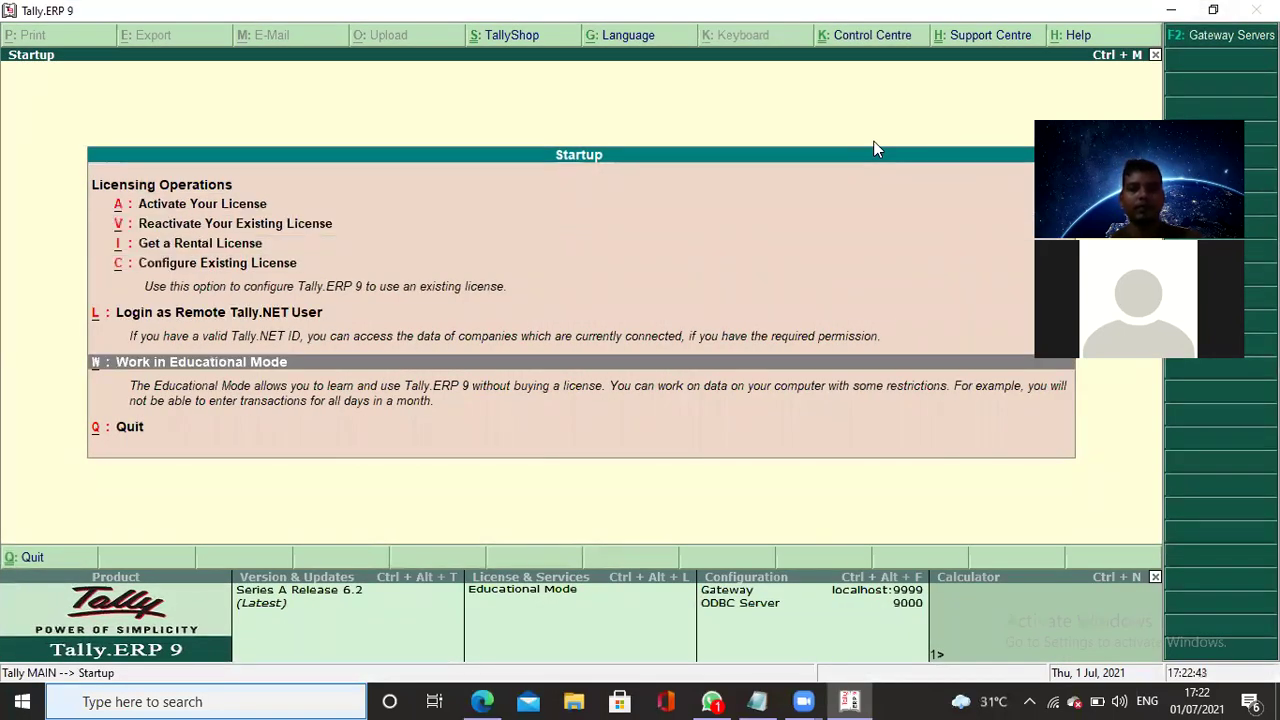
key(Return)
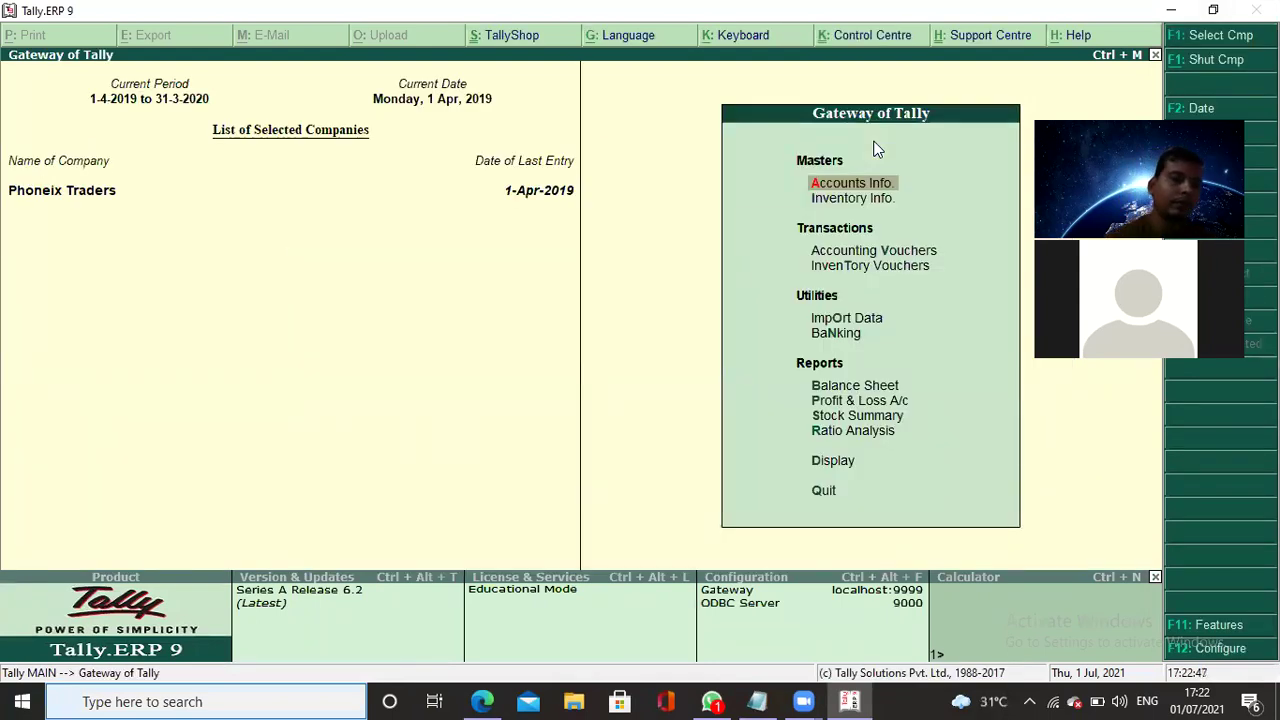
Shut the currently loaded company, Phoneix Traders.
key(alt+F3)
key(Down)
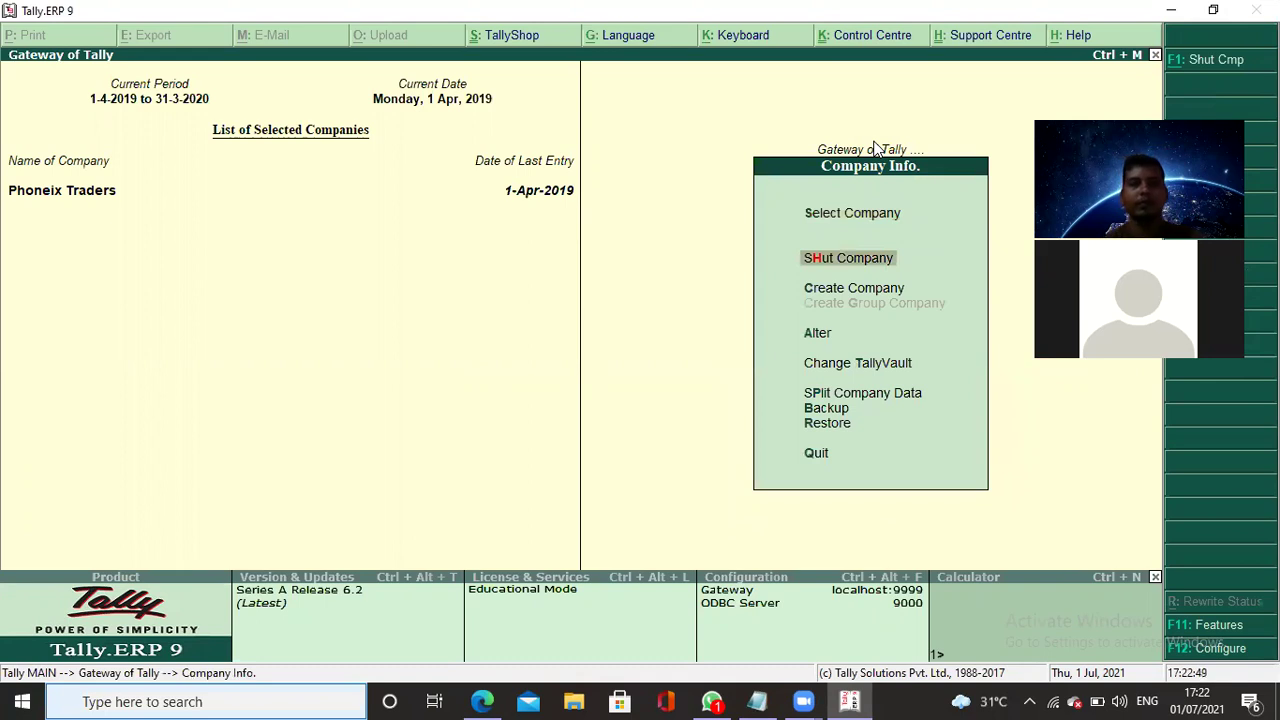
key(Return)
key(Return)
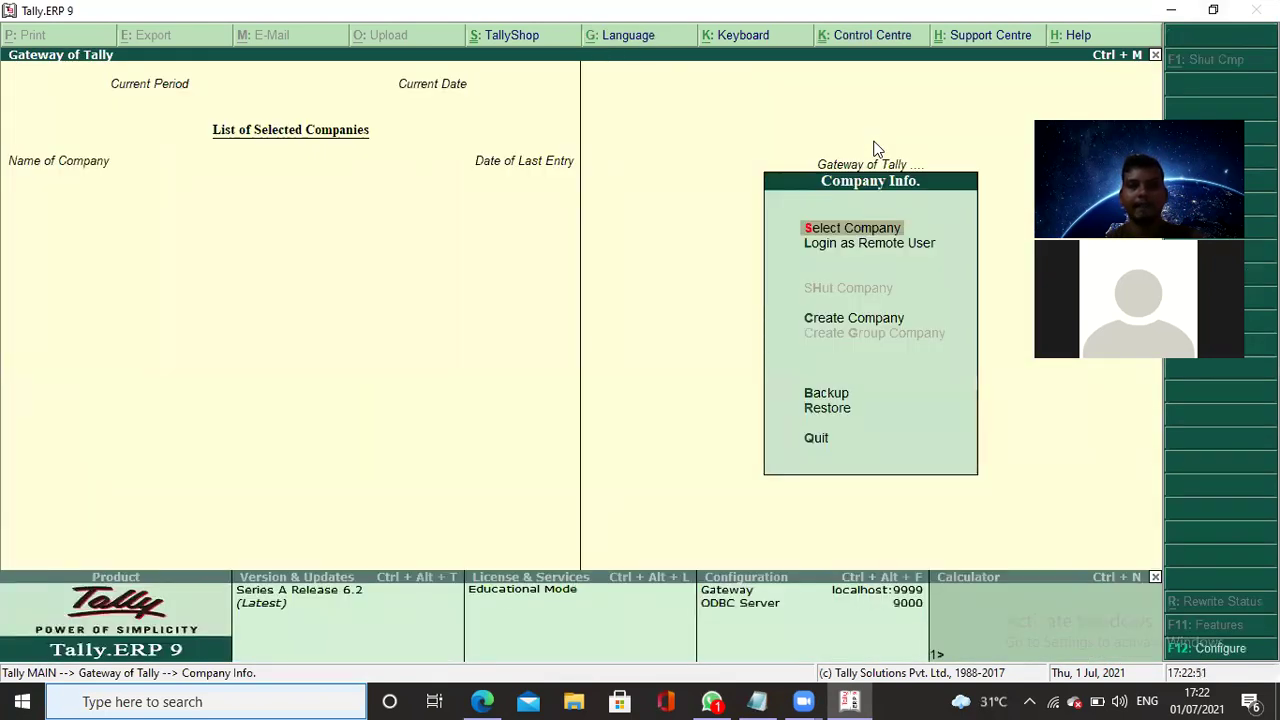
Start creating a company with "Swati Retailer Stor Pvt Ltd" as both its name and mailing name.
key(Down)
key(Down)
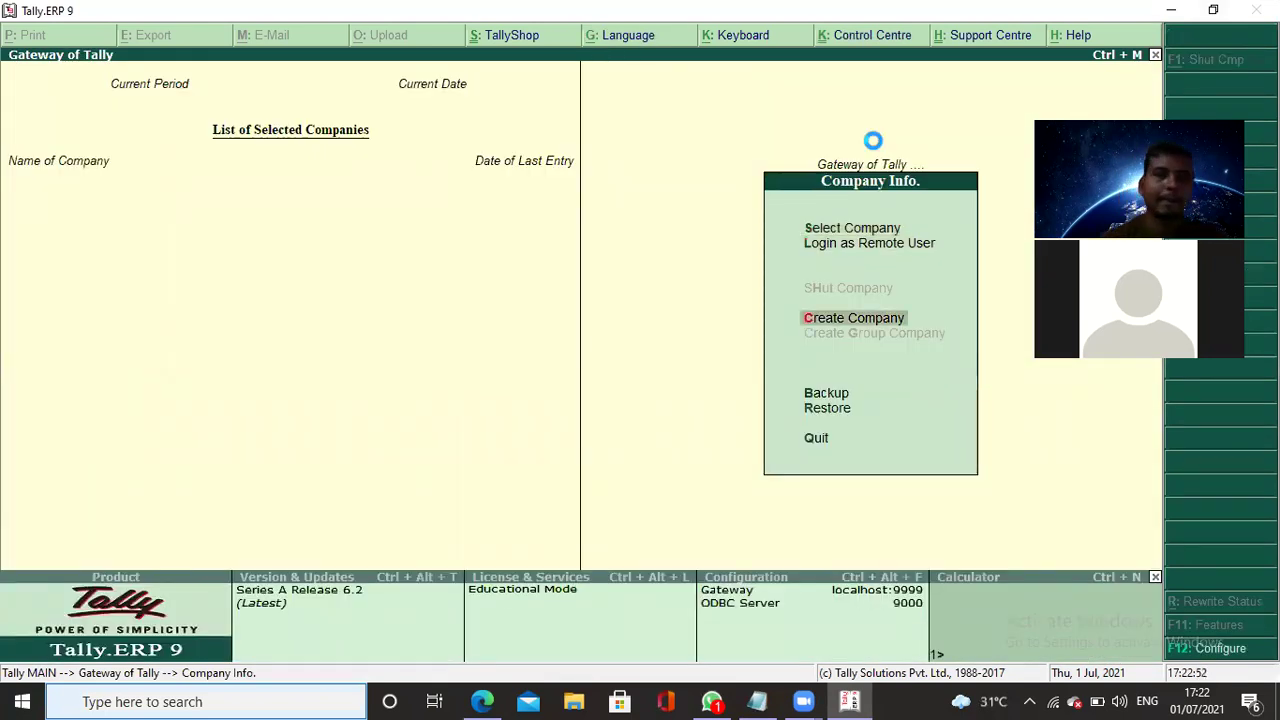
key(Return)
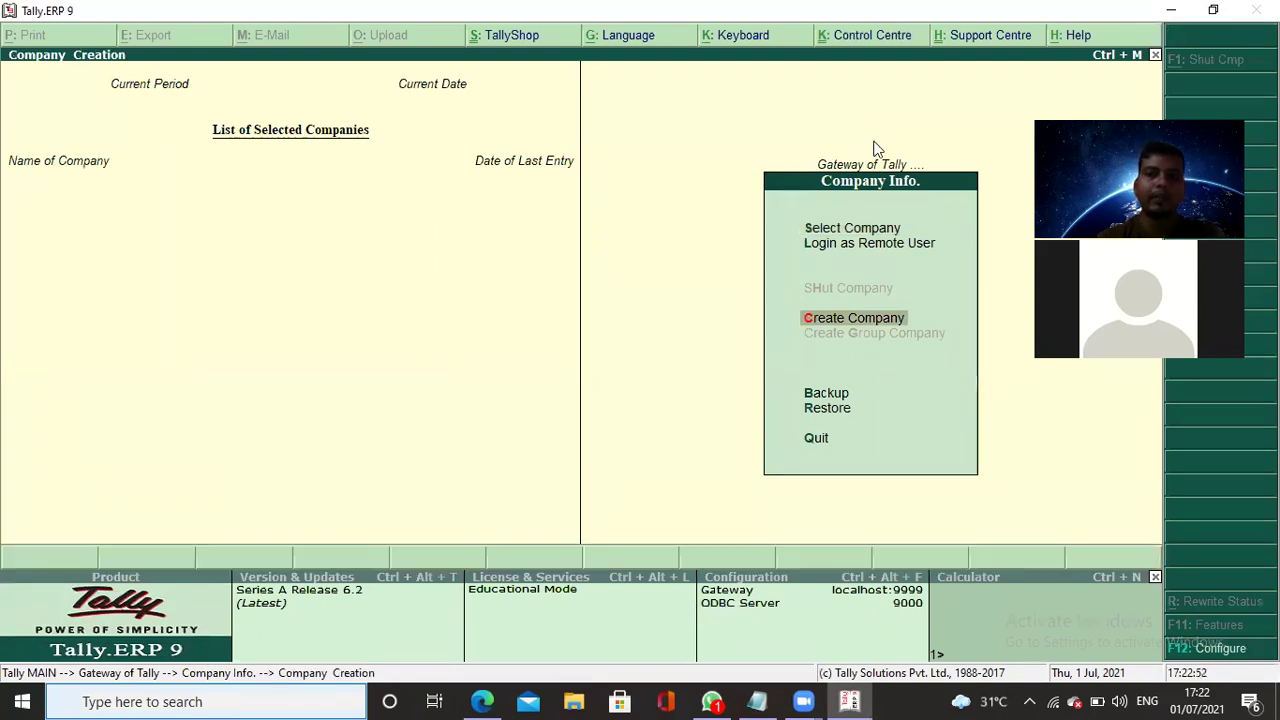
text(Sw)
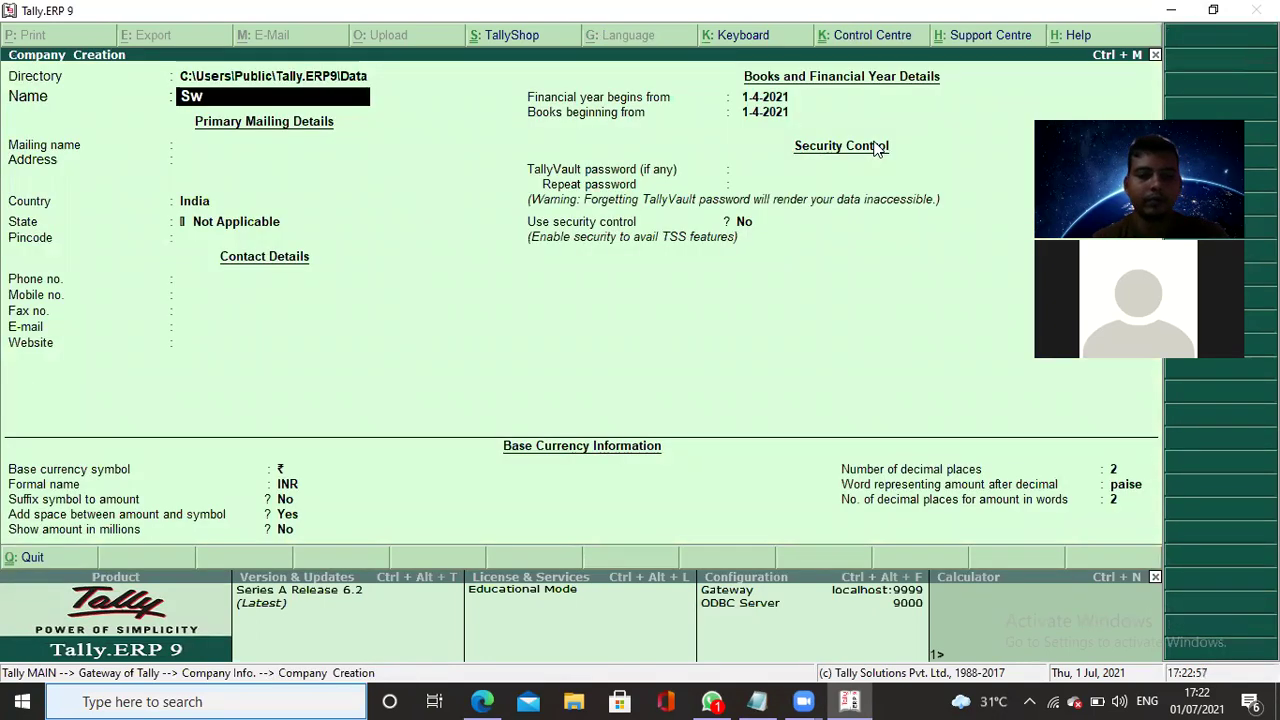
text(ati R)
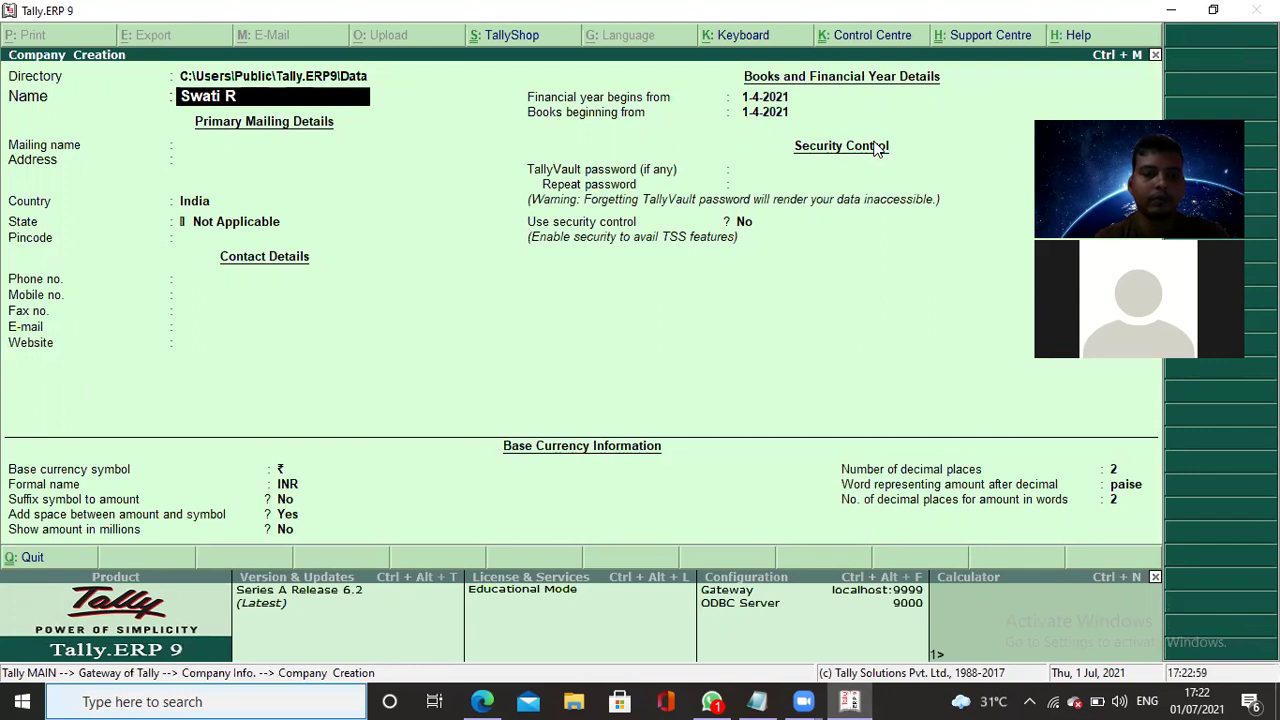
text(etailer)
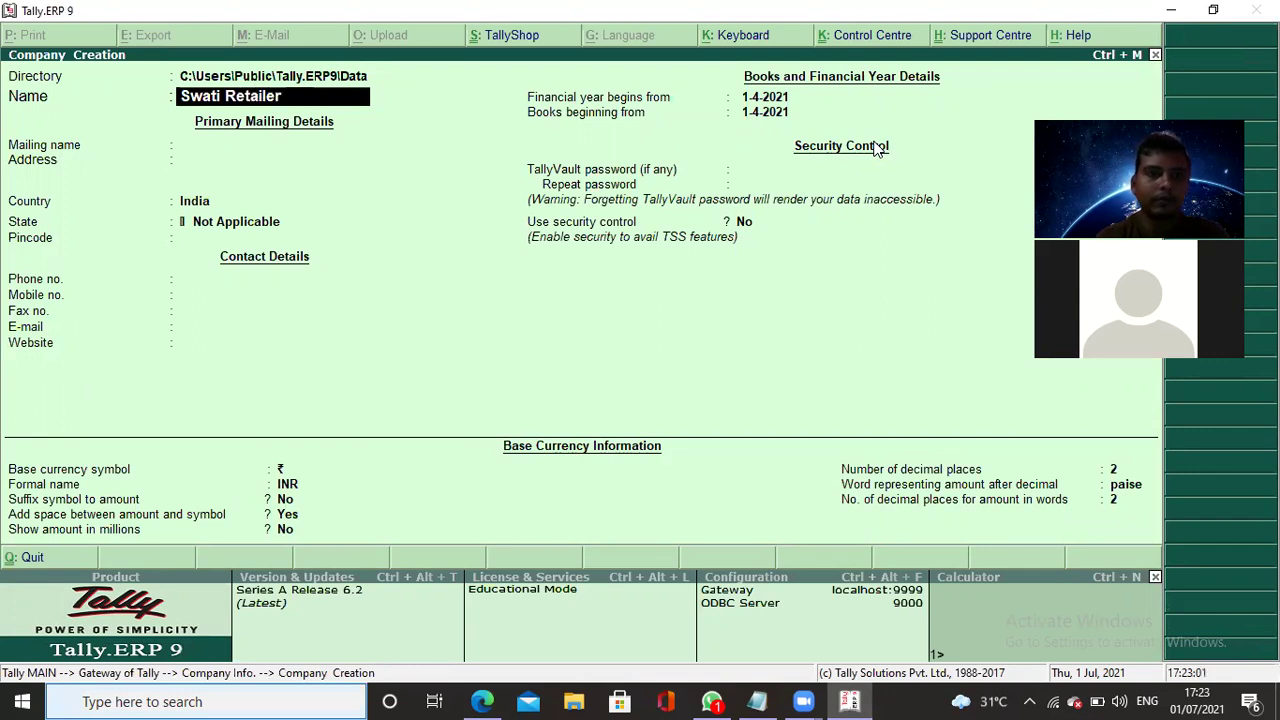
text( Stor Pvt Ltd)
key(Return)
key(Return)
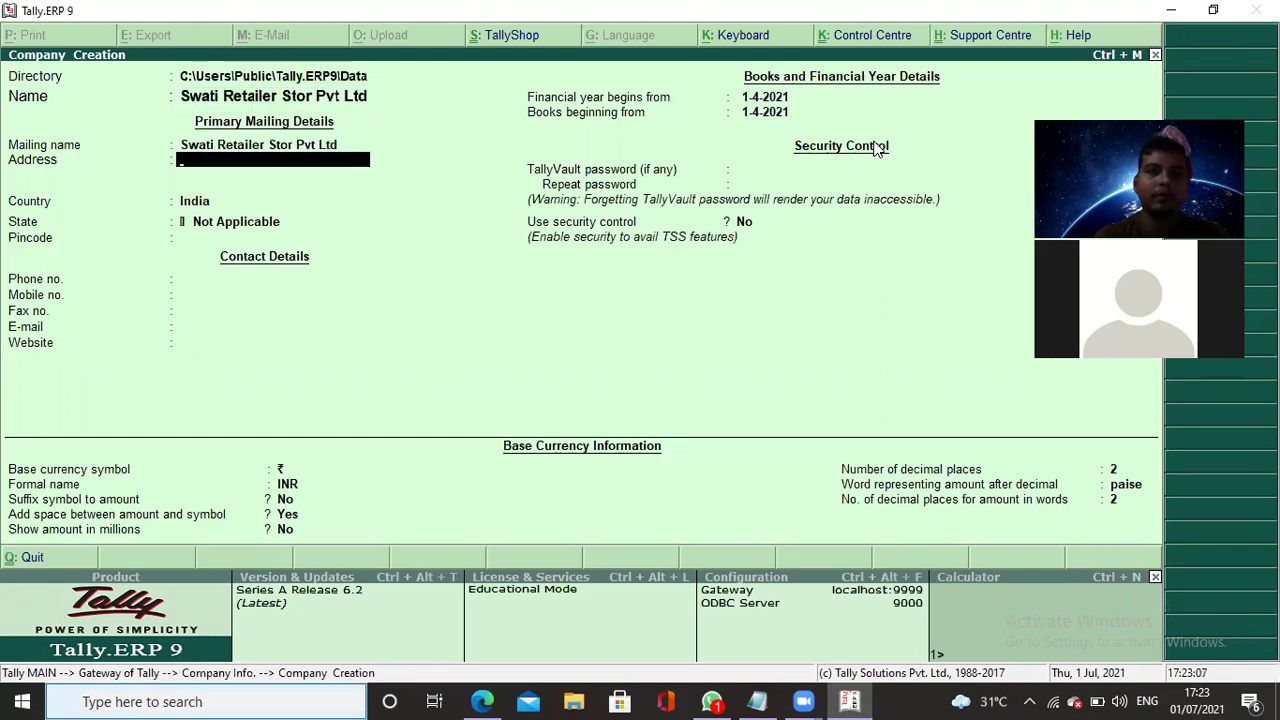
Leave the company's address blank, keep India as the country, and set the state to Odisha.
key(Return)
key(Return)
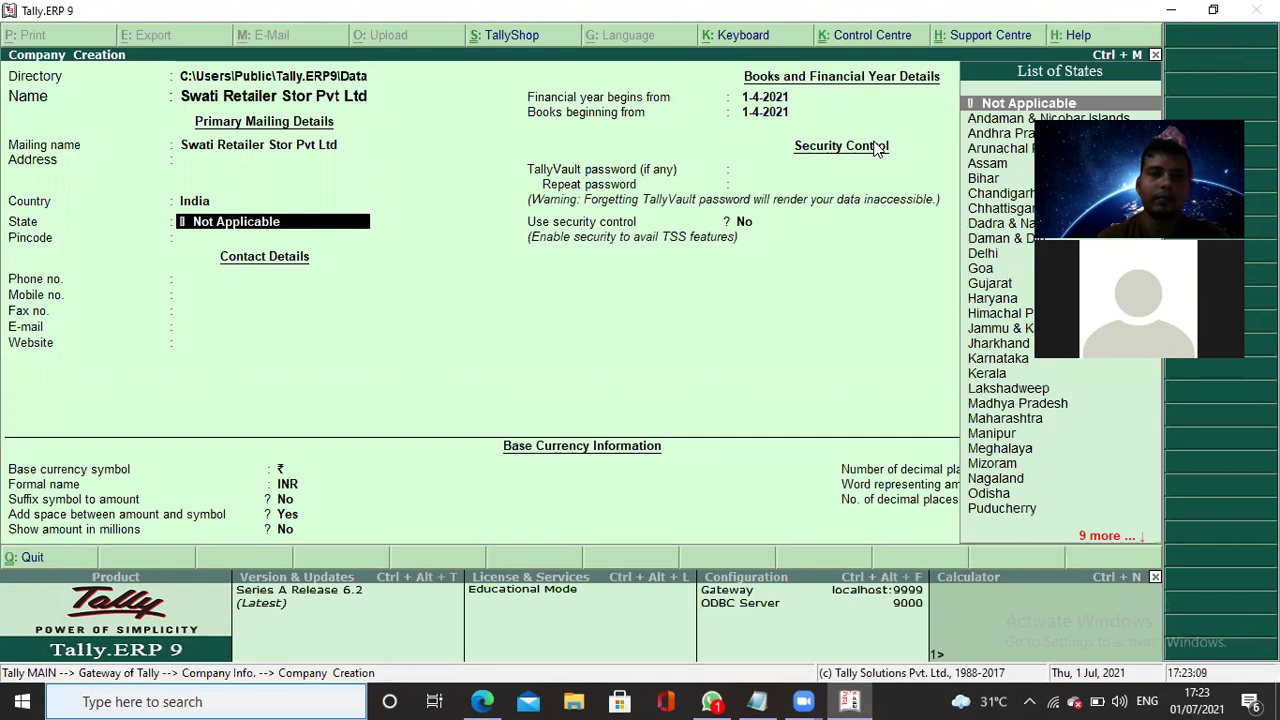
text(O)
key(Return)
Keep the default contact, financial year, security and currency details, save the company, and return to the Gateway of Tally.
key(Return)
key(Return)
key(Return)
key(Return)
key(Return)
key(Return)
key(Return)
key(Return)
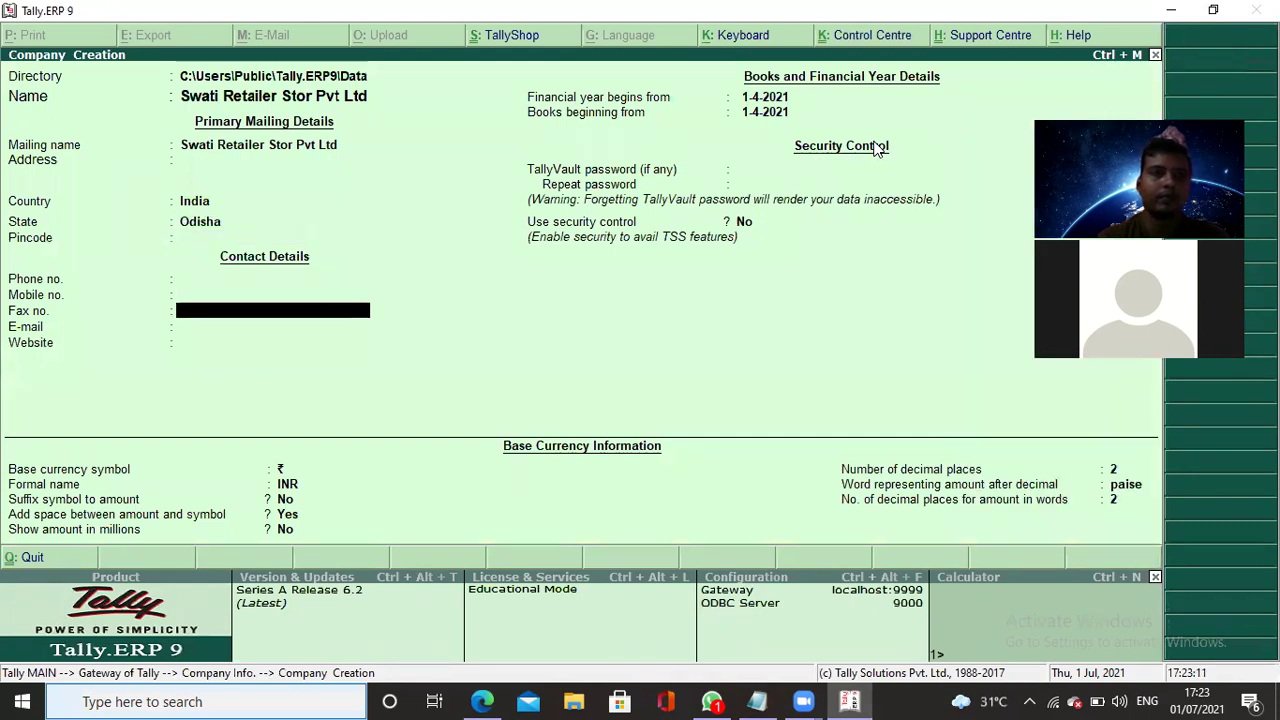
key(Return)
key(Return)
key(Return)
key(Return)
key(Return)
key(Return)
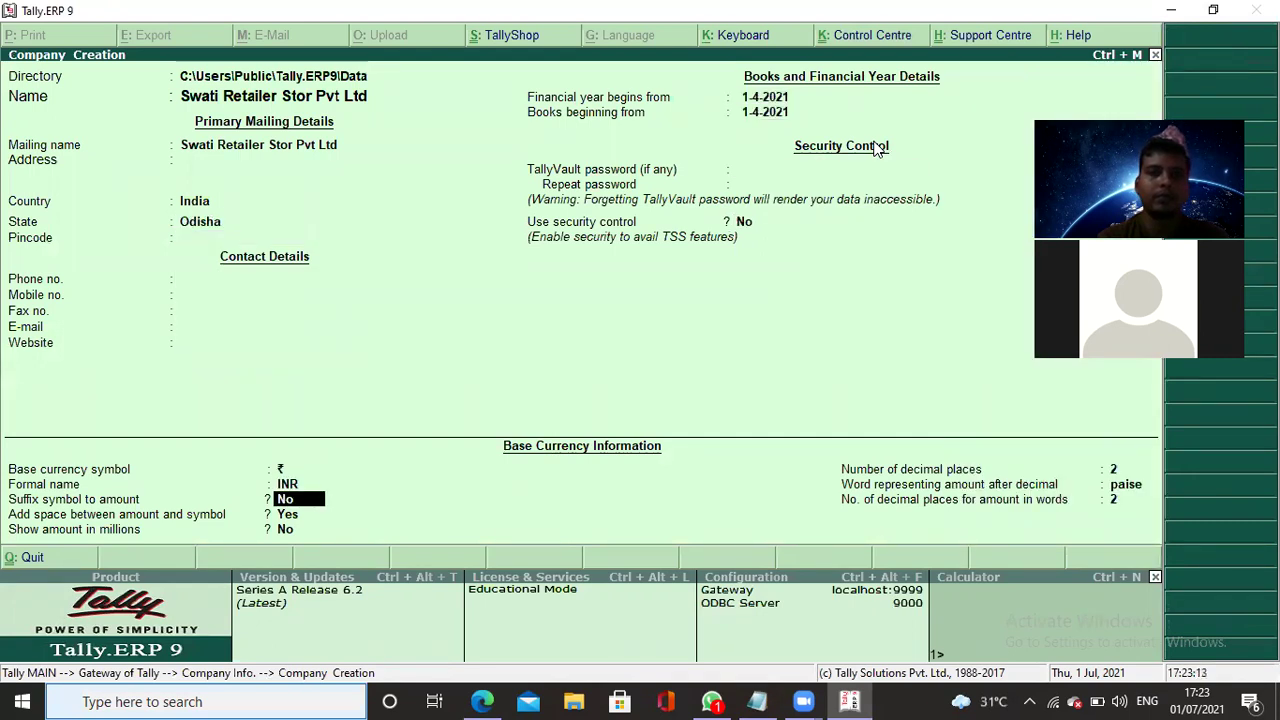
key(Return)
key(Return)
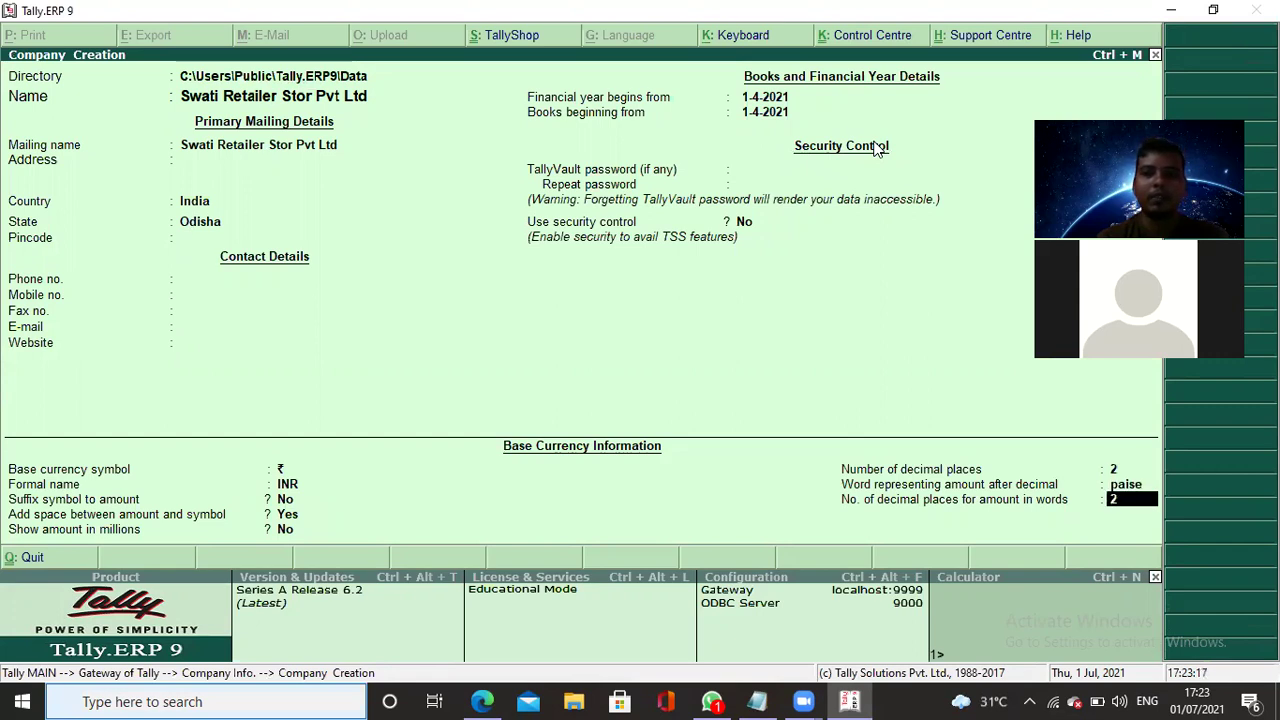
key(Return)
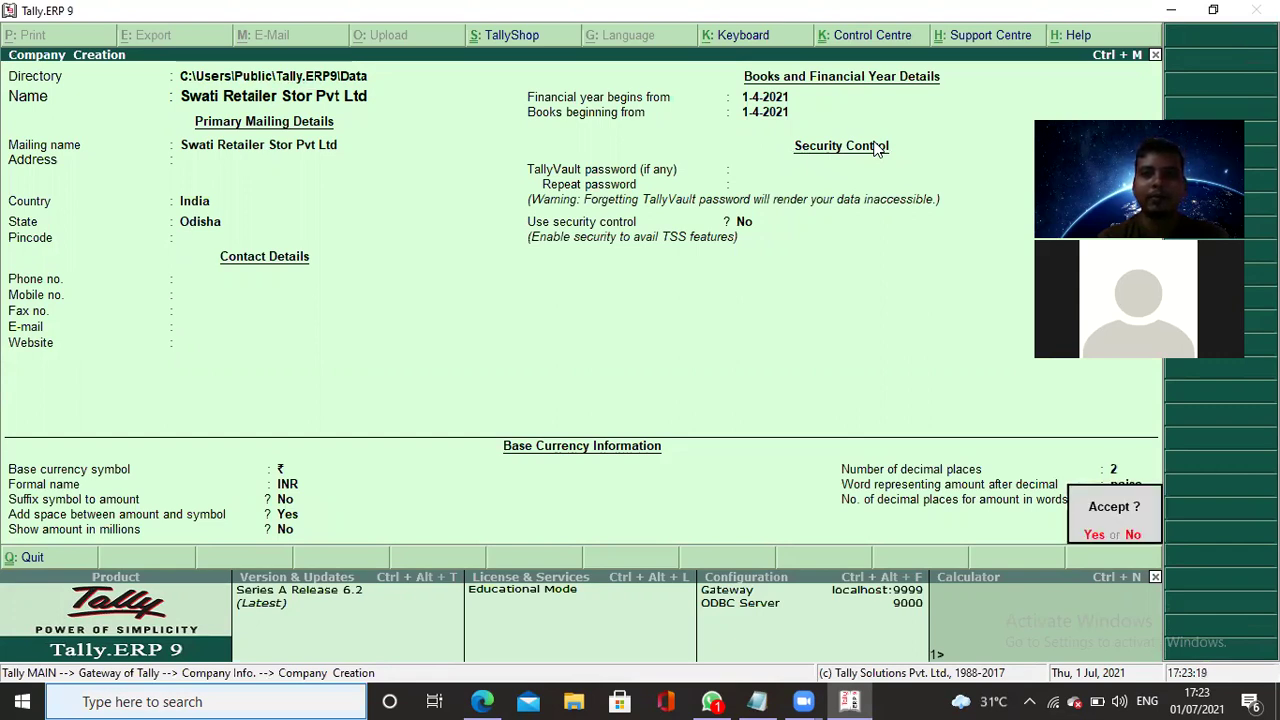
key(Return)
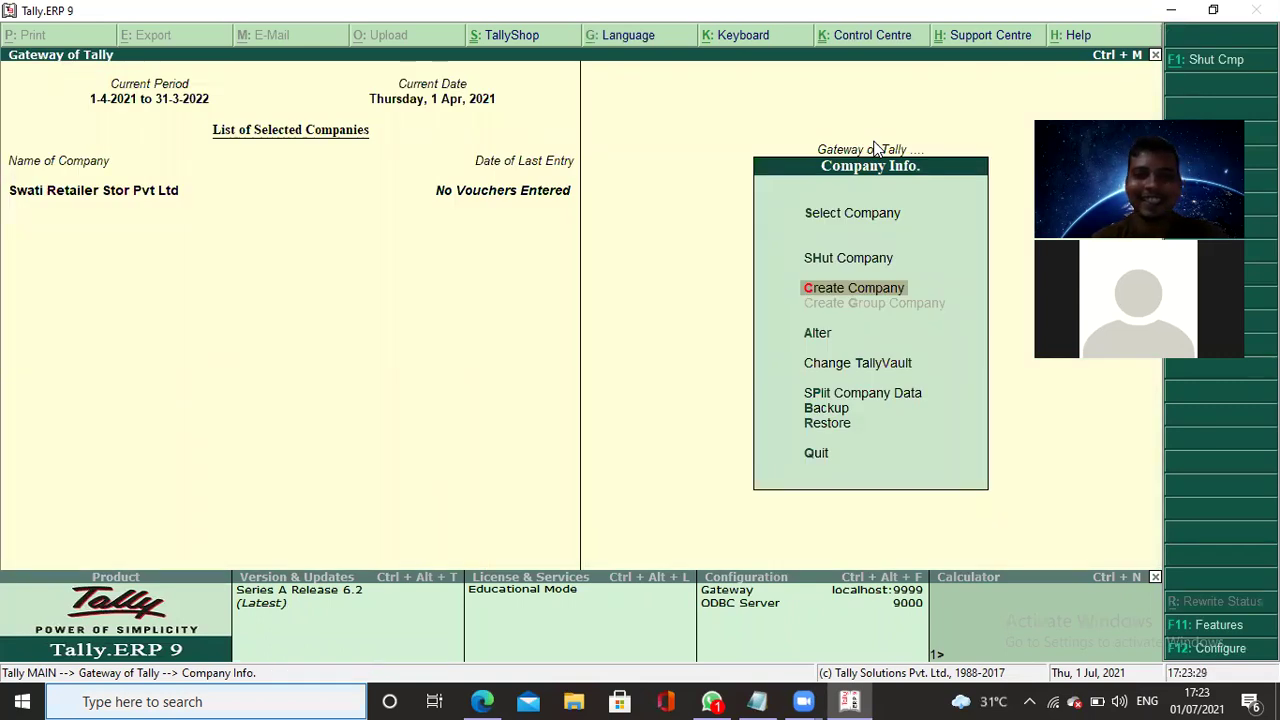
key(Escape)
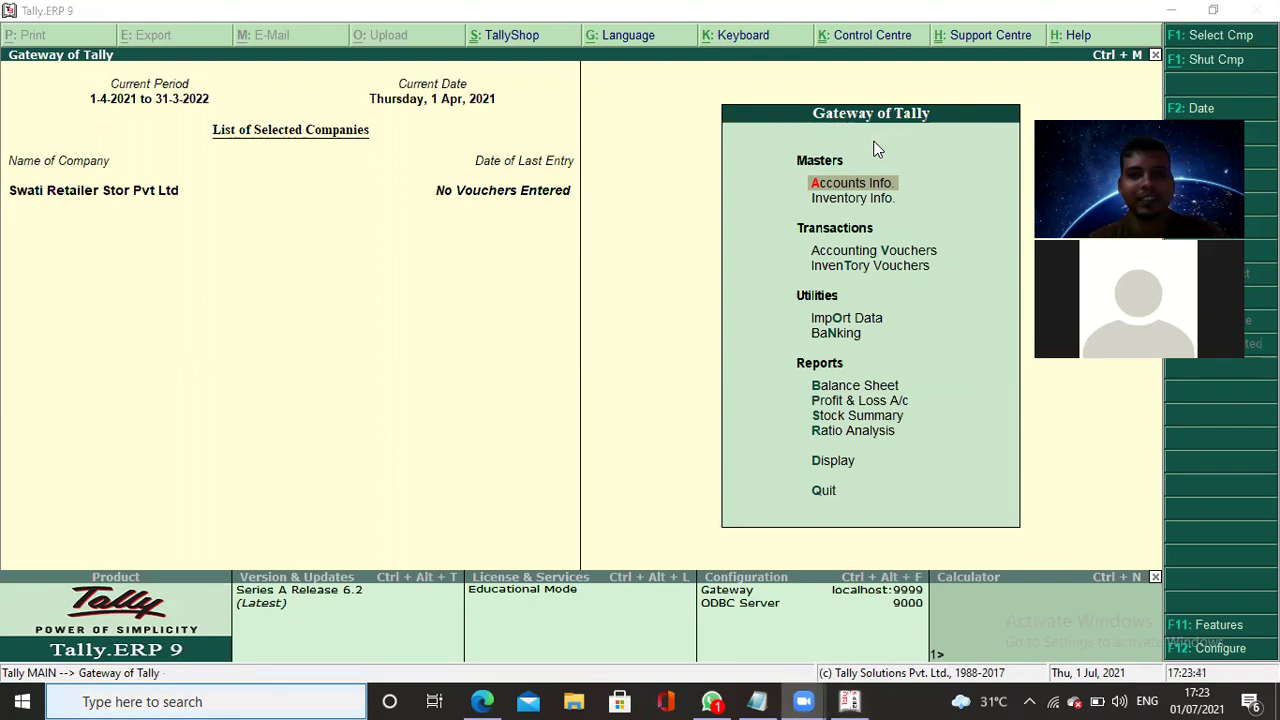
Switch to Notepad to read the POS invoice and ledger tasks, and return to the Gateway of Tally.
key(alt+Tab)
key(alt+Tab)
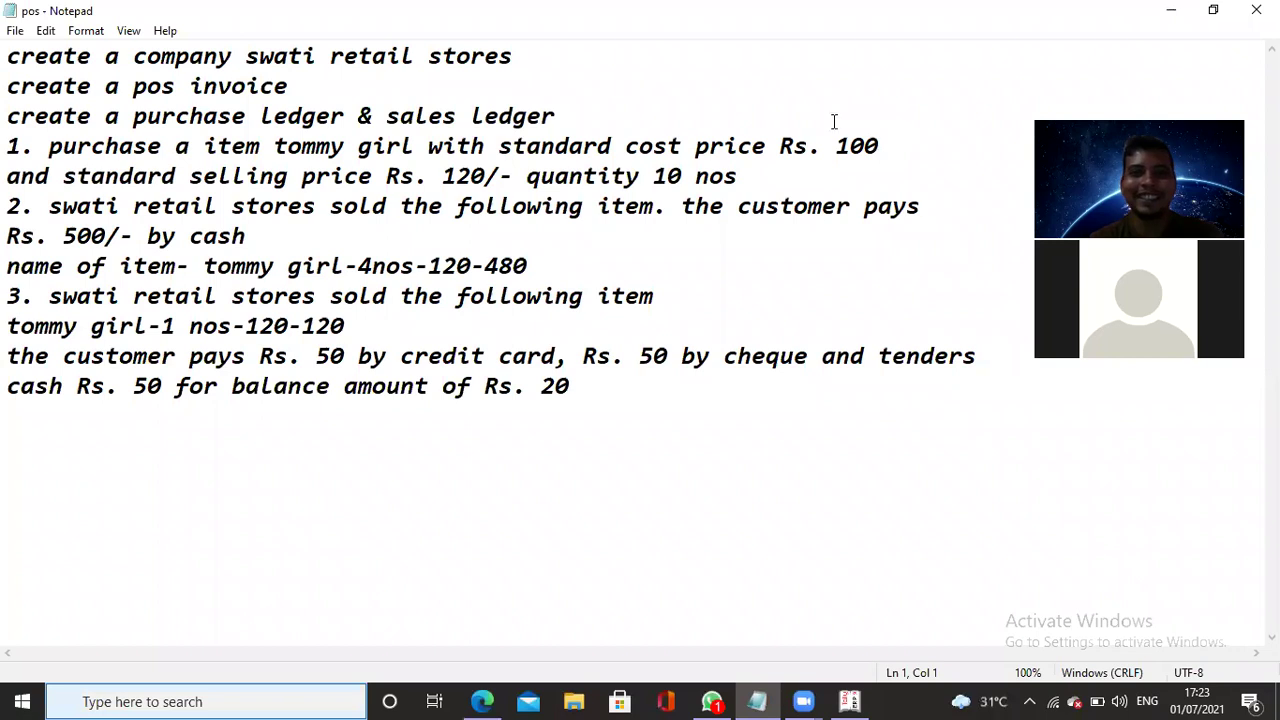
click(723, 115)
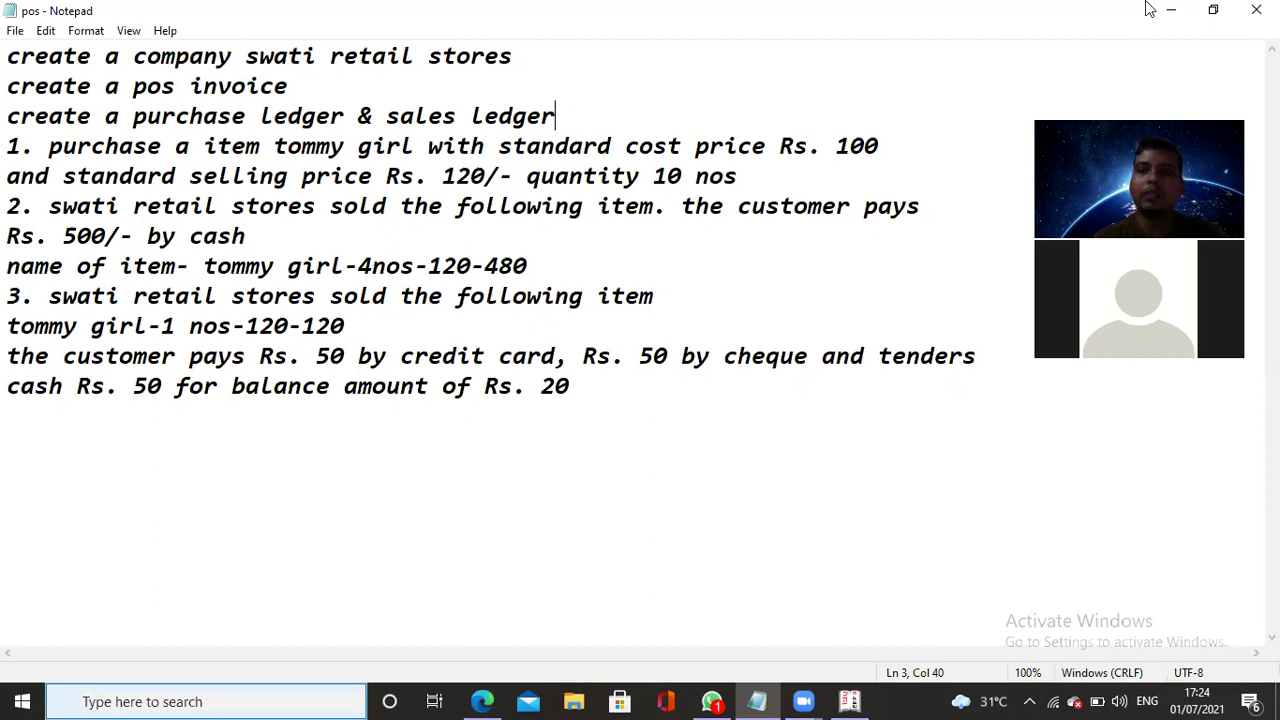
click(853, 701)
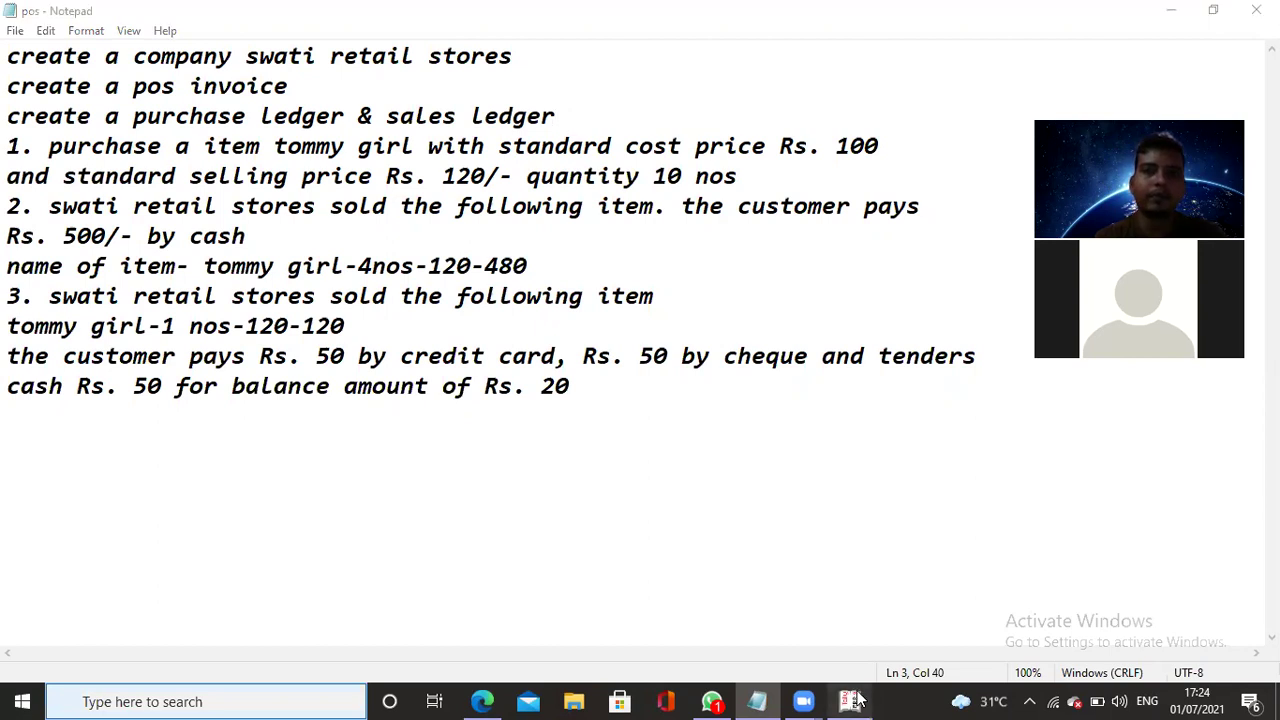
key(Return)
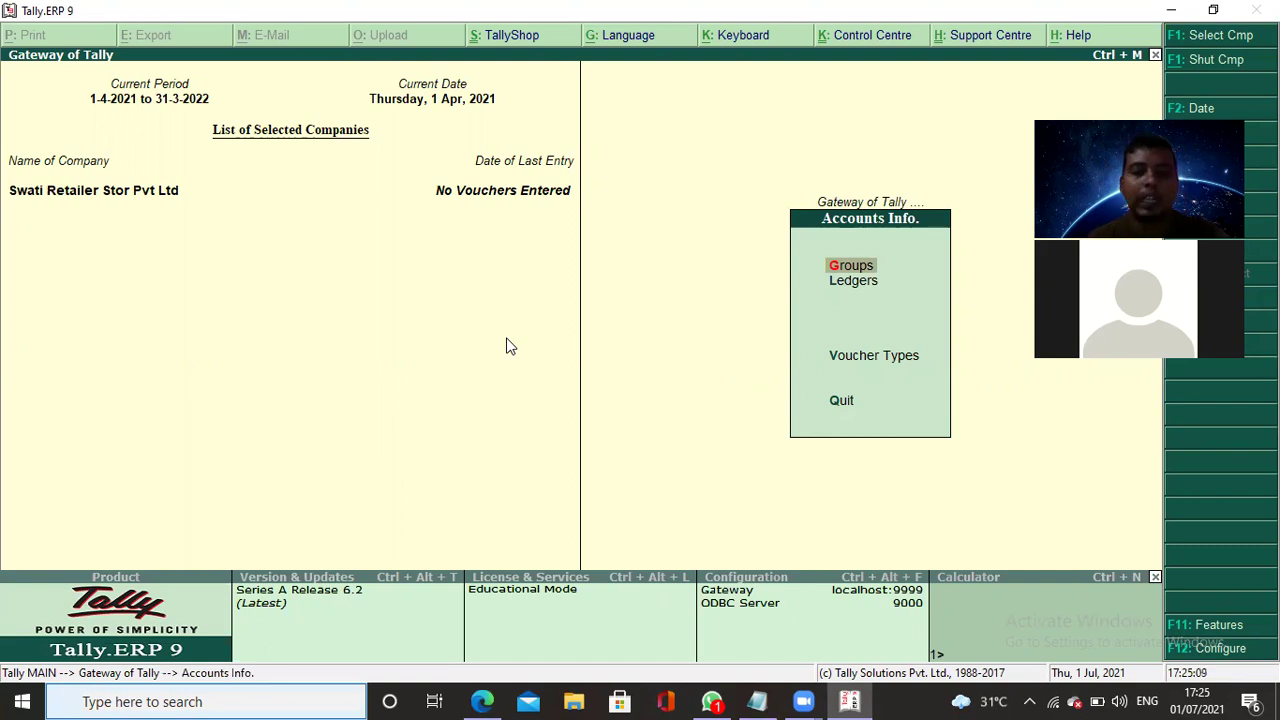
key(Escape)
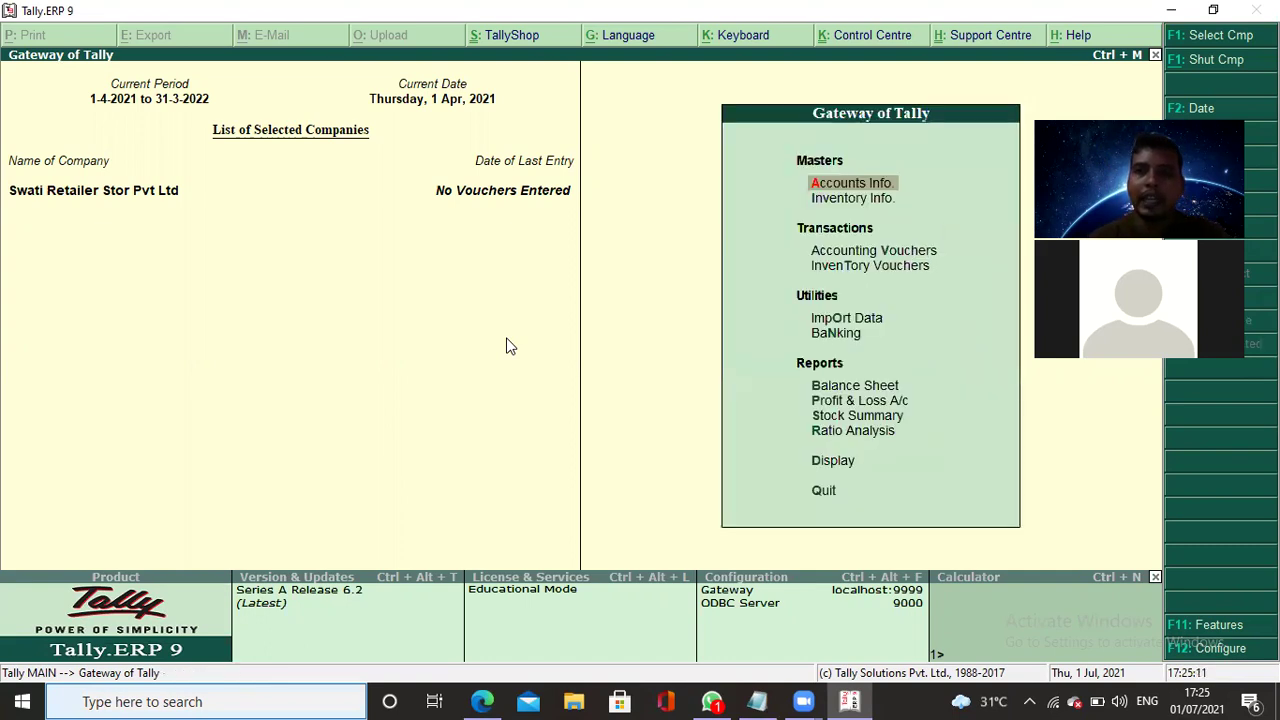
Start creating a voucher type named "Pos" with no alias.
click(848, 184)
key(Down)
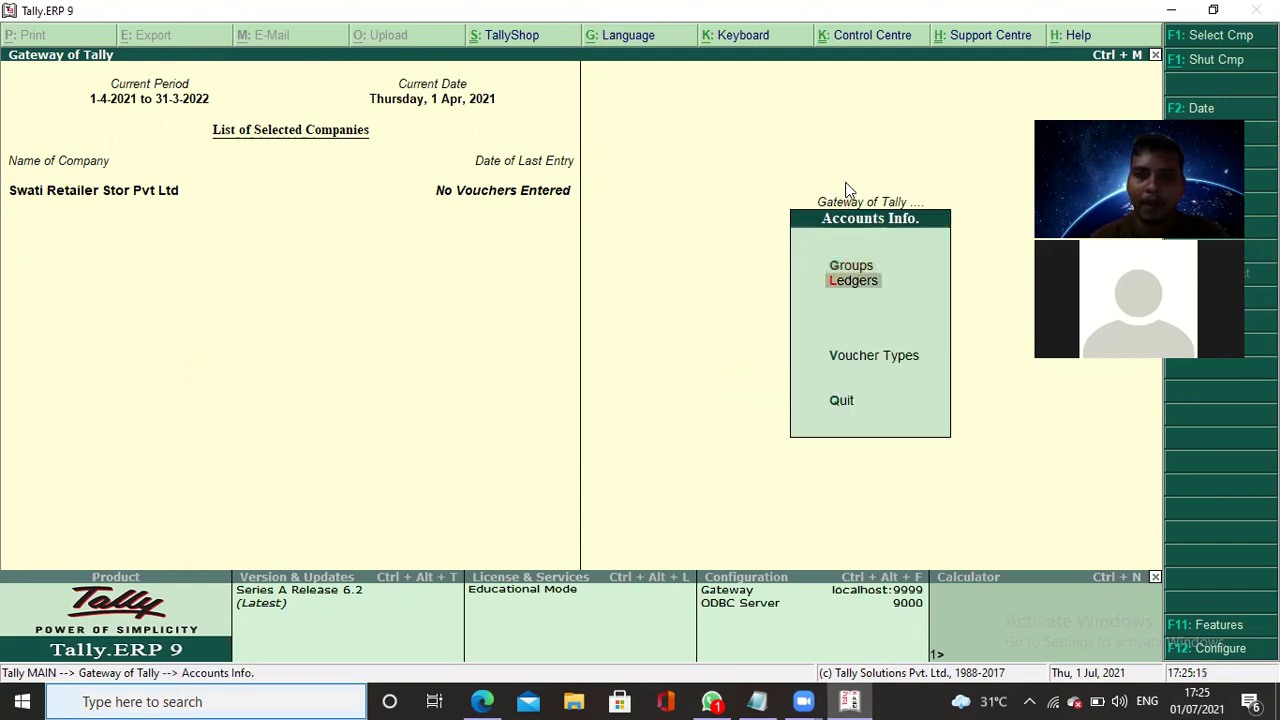
key(Down)
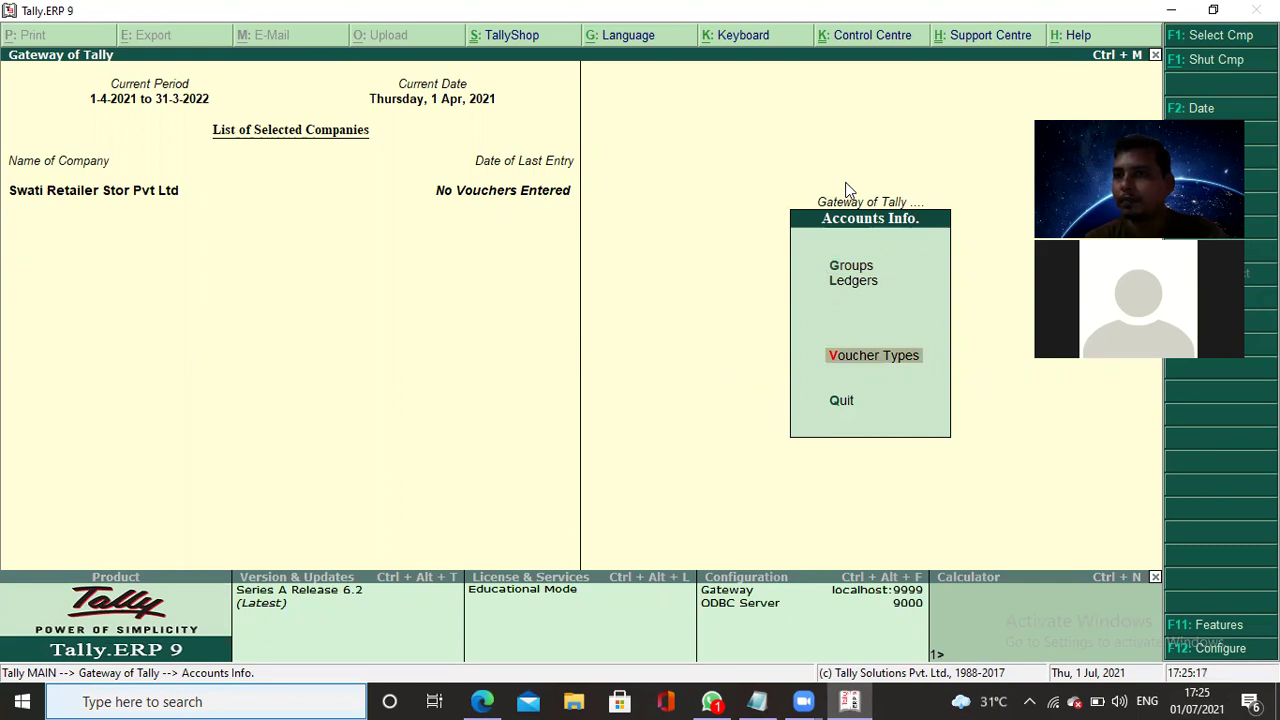
key(Return)
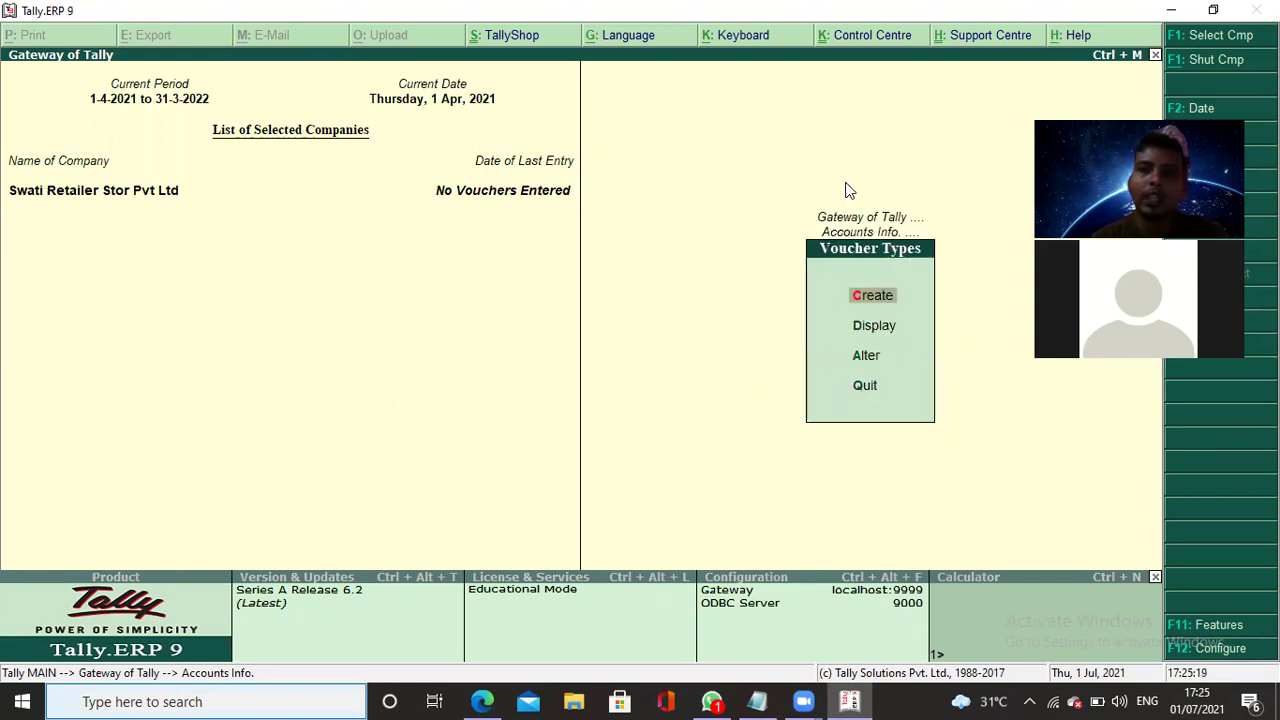
key(Return)
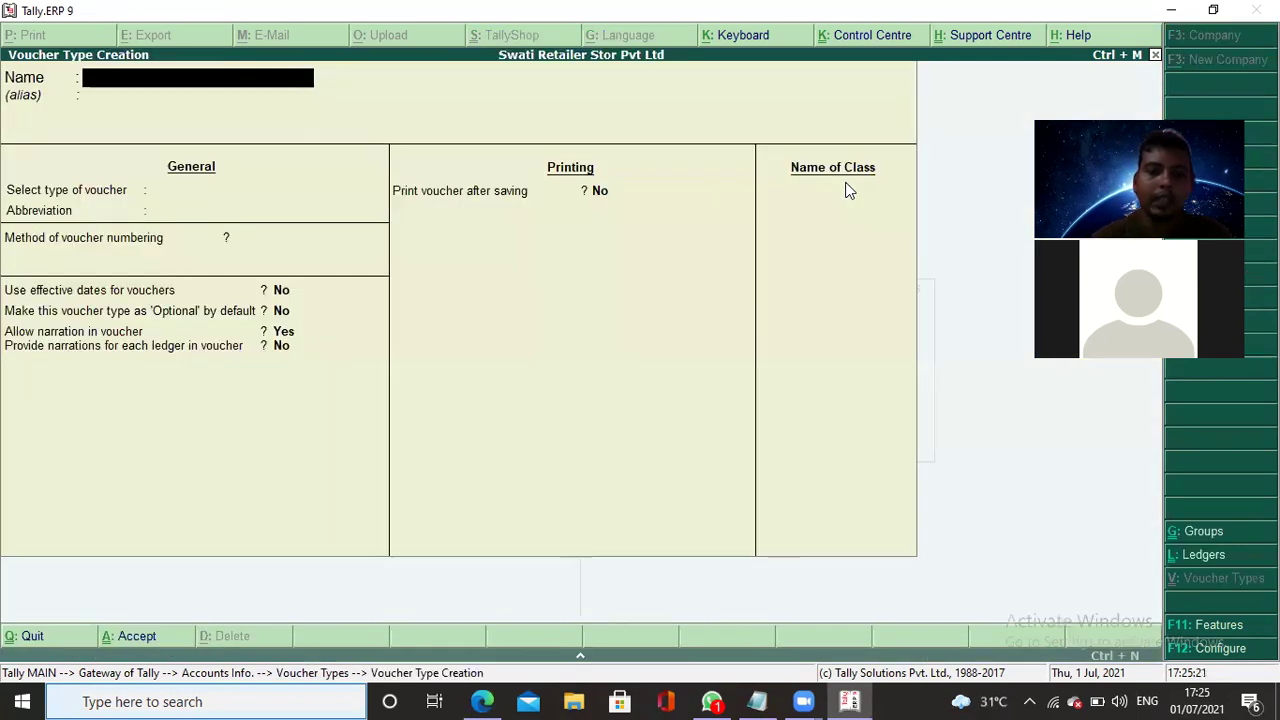
text(Pos)
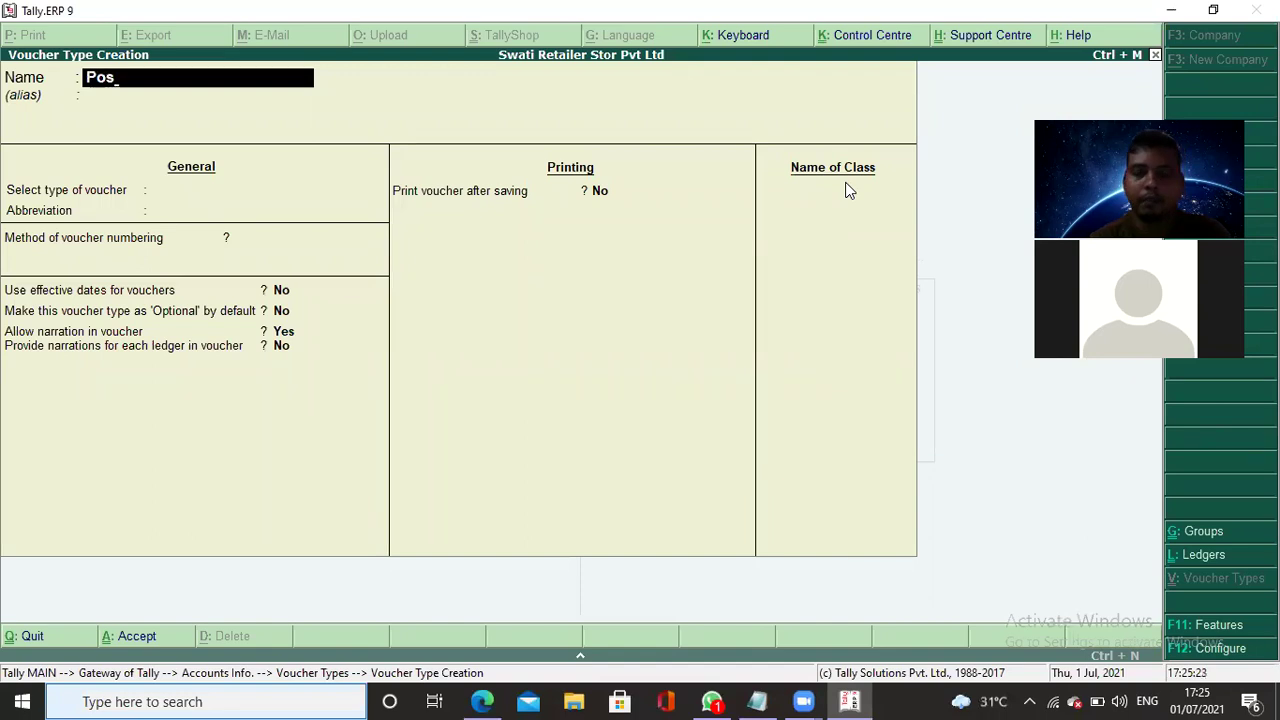
key(Return)
key(Return)
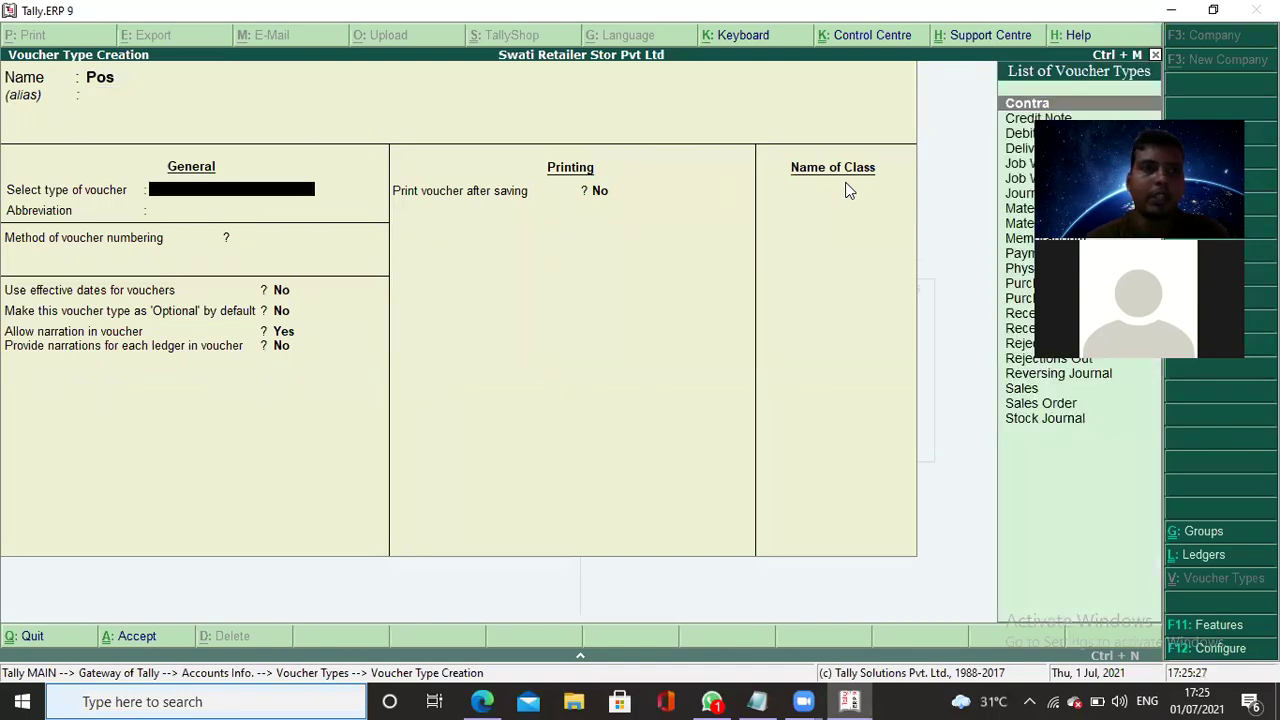
Base the Pos voucher type on Sales and keep the abbreviation Sale.
text(S)
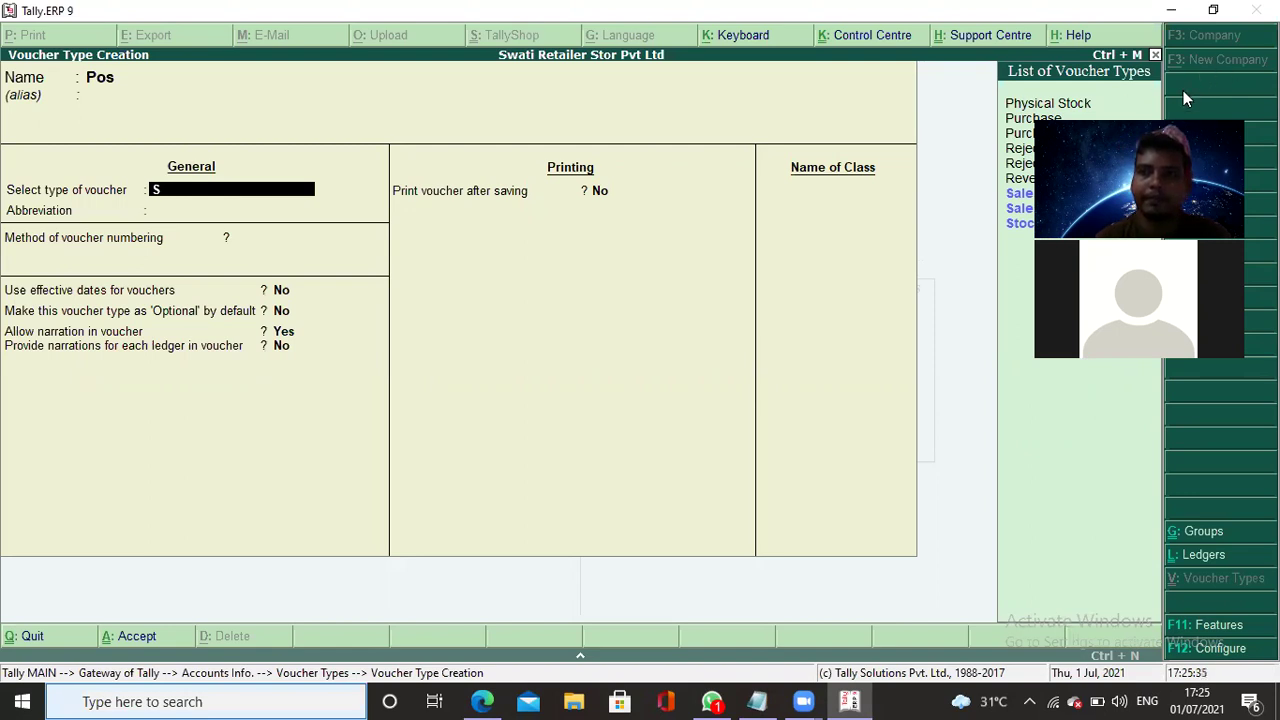
text(a)
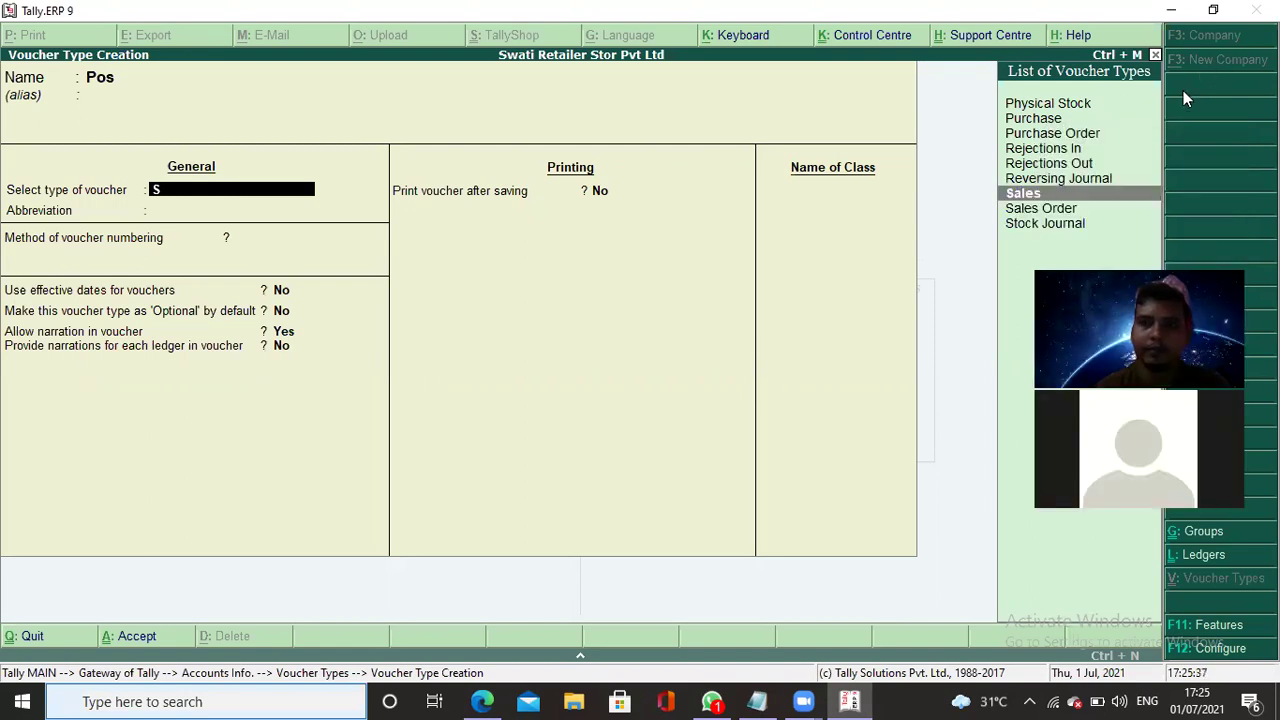
key(Return)
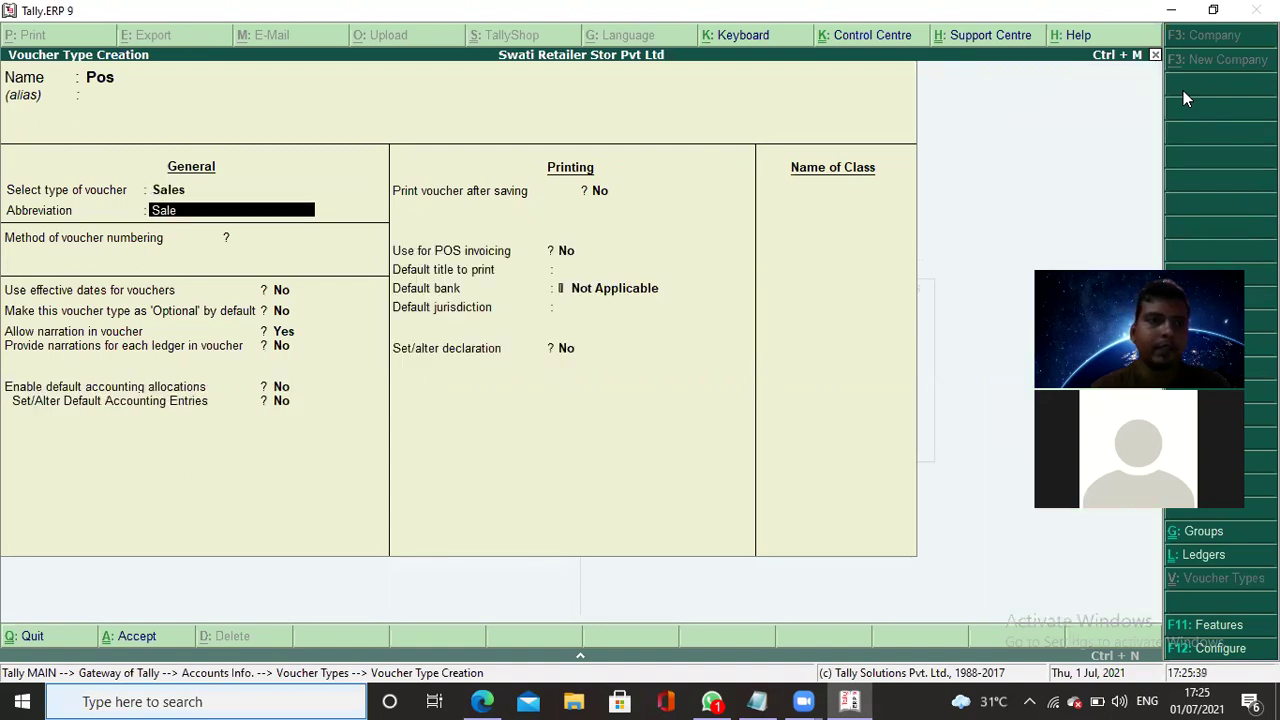
key(Return)
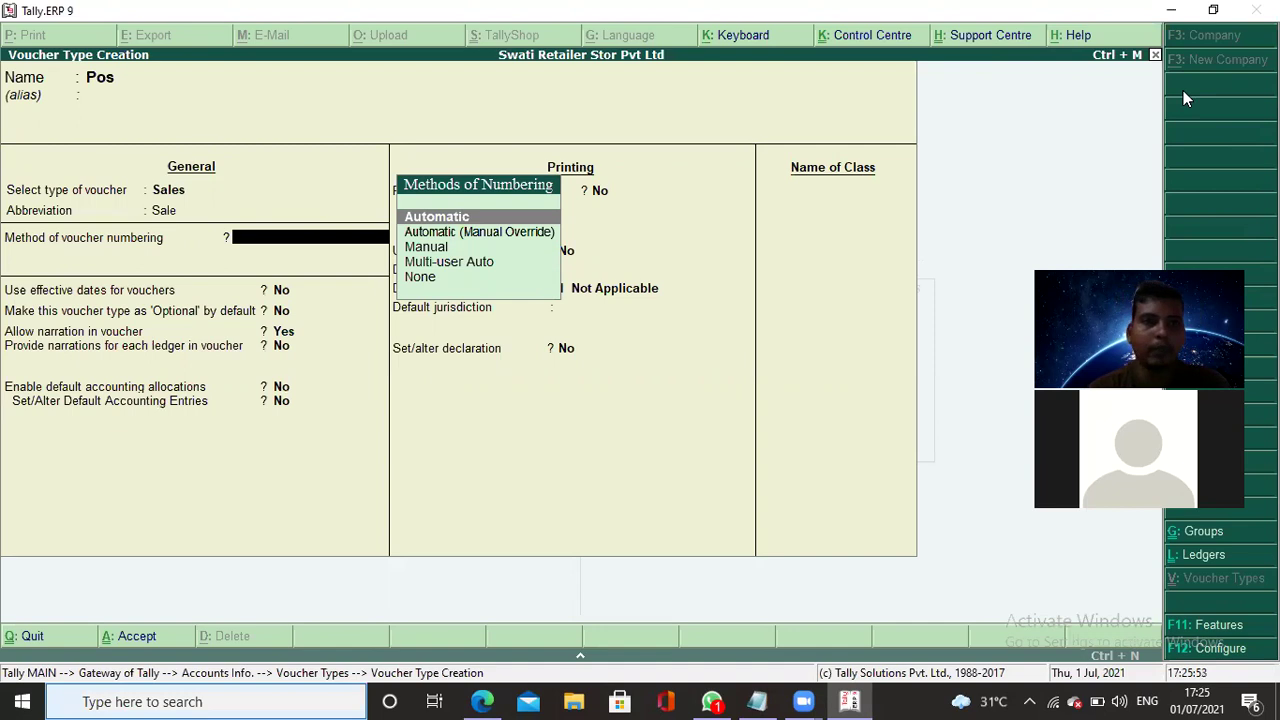
Set the Pos voucher numbering to Automatic with advanced configuration enabled, keeping the default numbering details and the remaining general options.
key(Return)
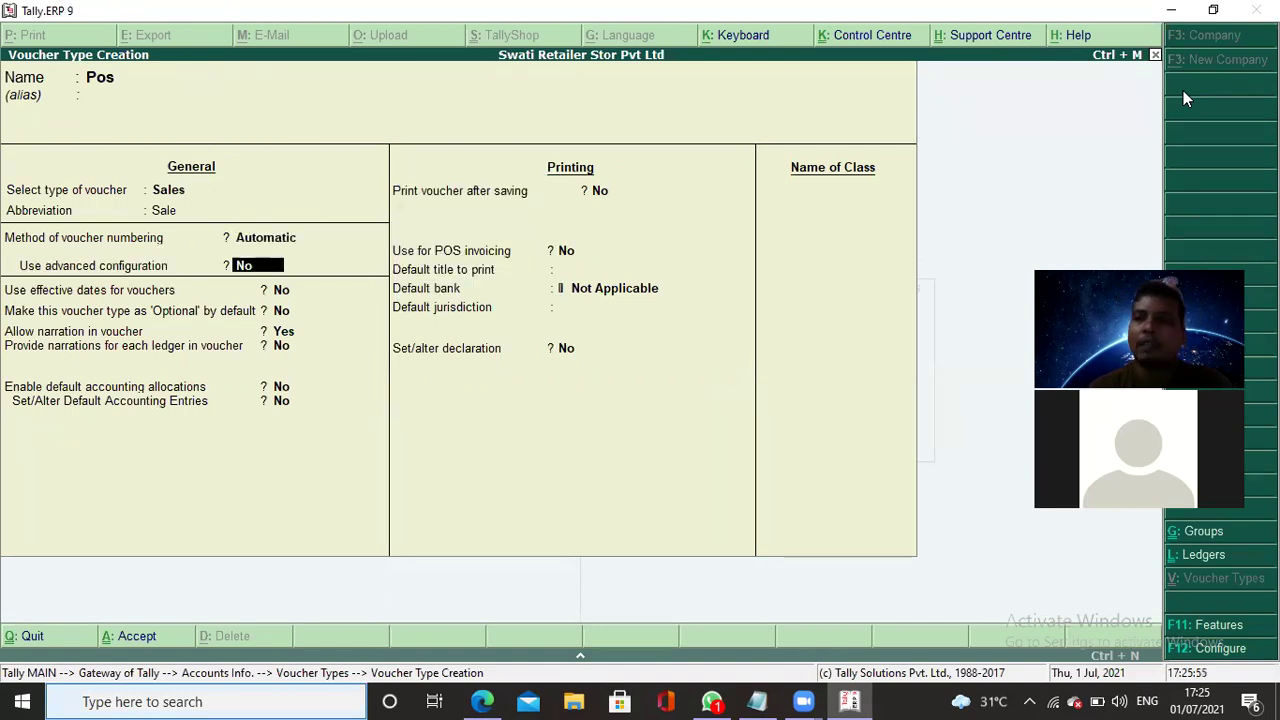
text(y)
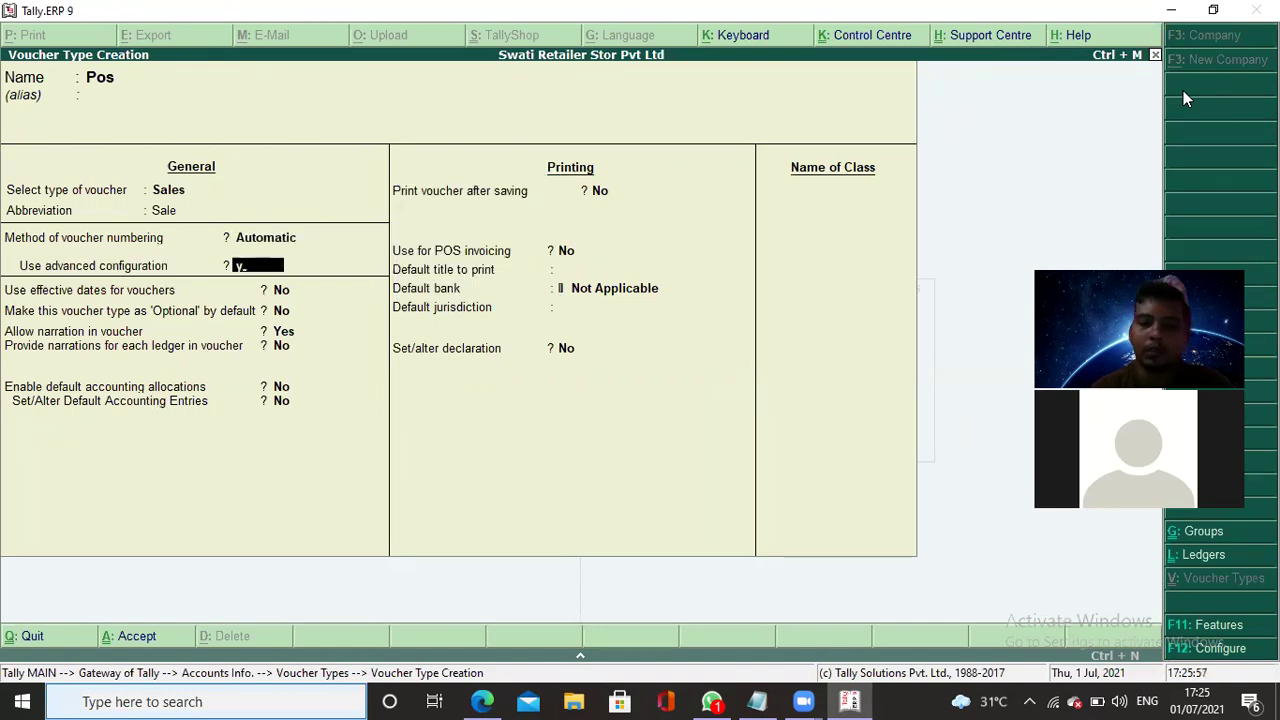
key(Return)
key(Return)
key(Return)
key(Return)
key(Return)
key(Return)
key(Return)
key(Return)
key(Return)
key(Return)
key(Return)
key(Return)
key(Return)
key(Return)
key(Return)
key(Return)
key(Return)
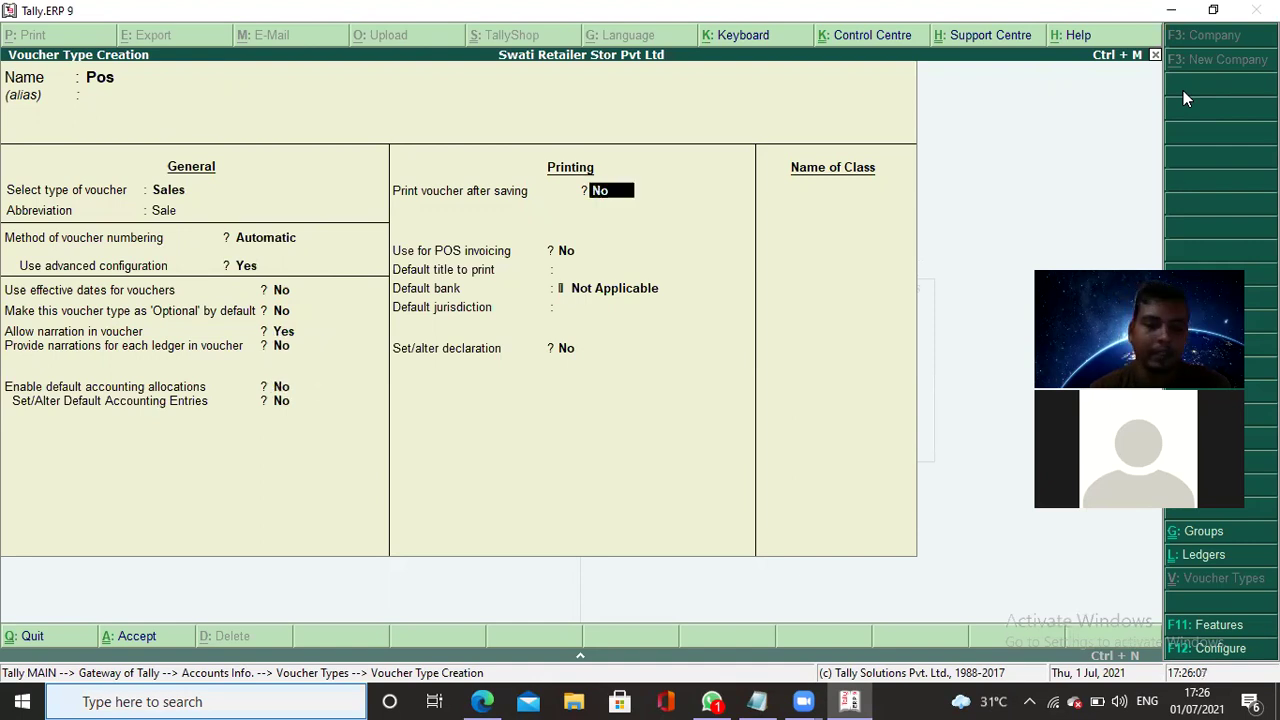
Enable printing after saving and POS invoicing, with "********THANK YOU********" as the first message to print.
key(y)
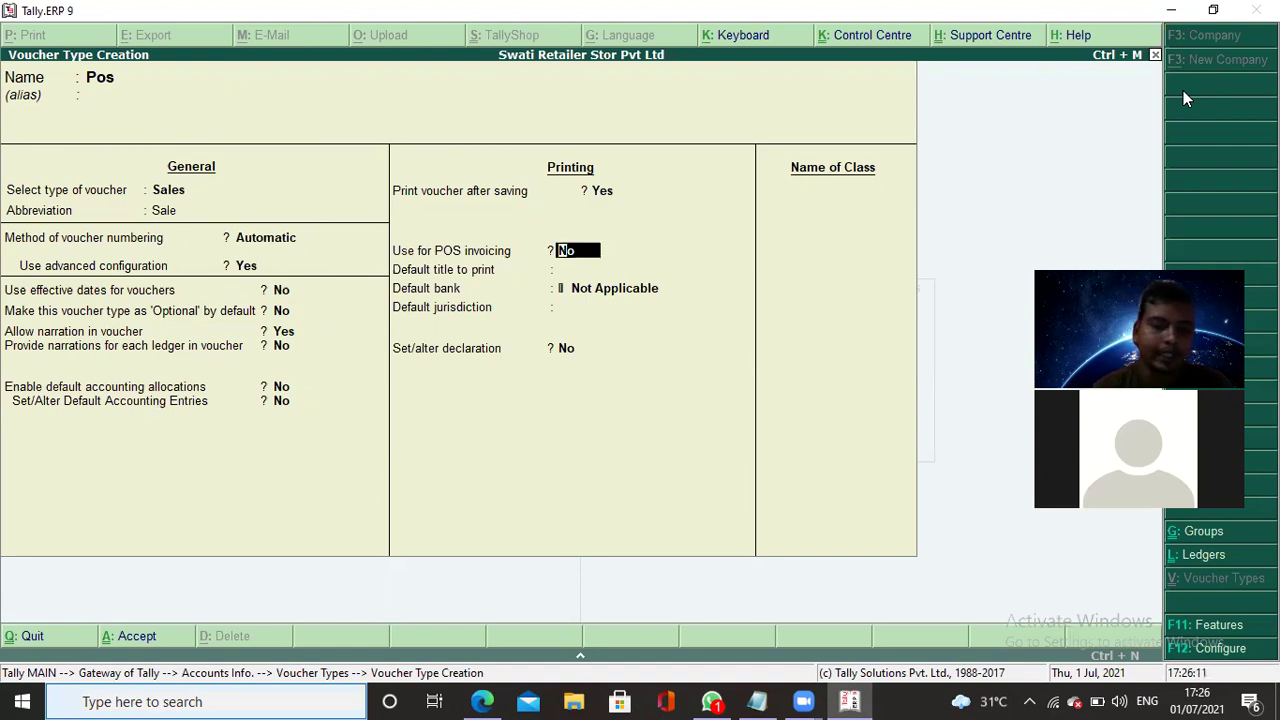
key(y)
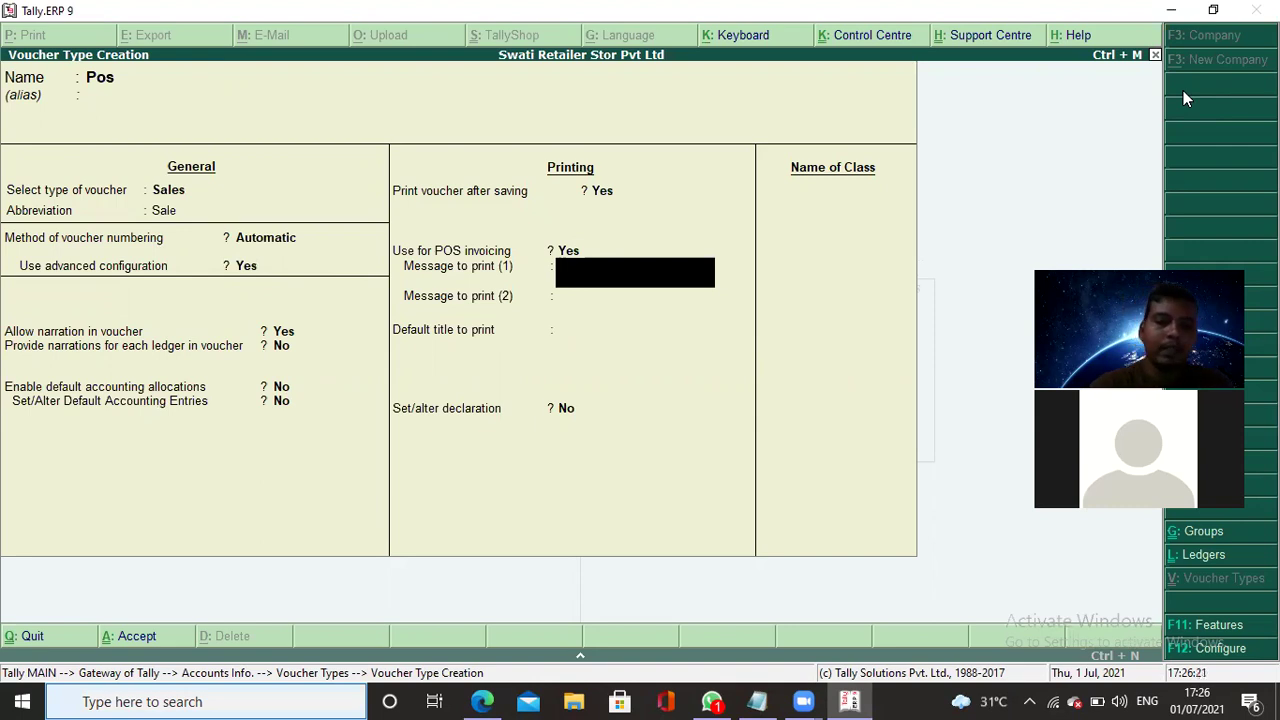
text(***THANK)
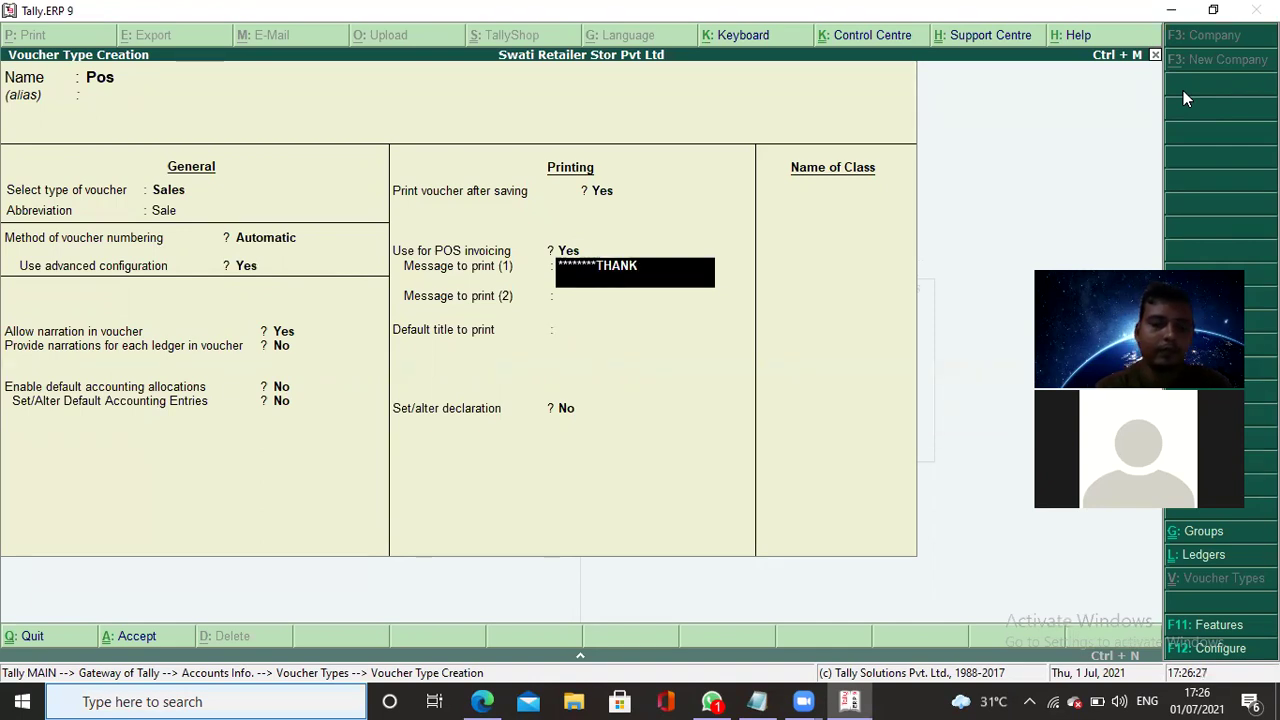
text( YOU888)
key(BackSpace)
key(BackSpace)
key(BackSpace)
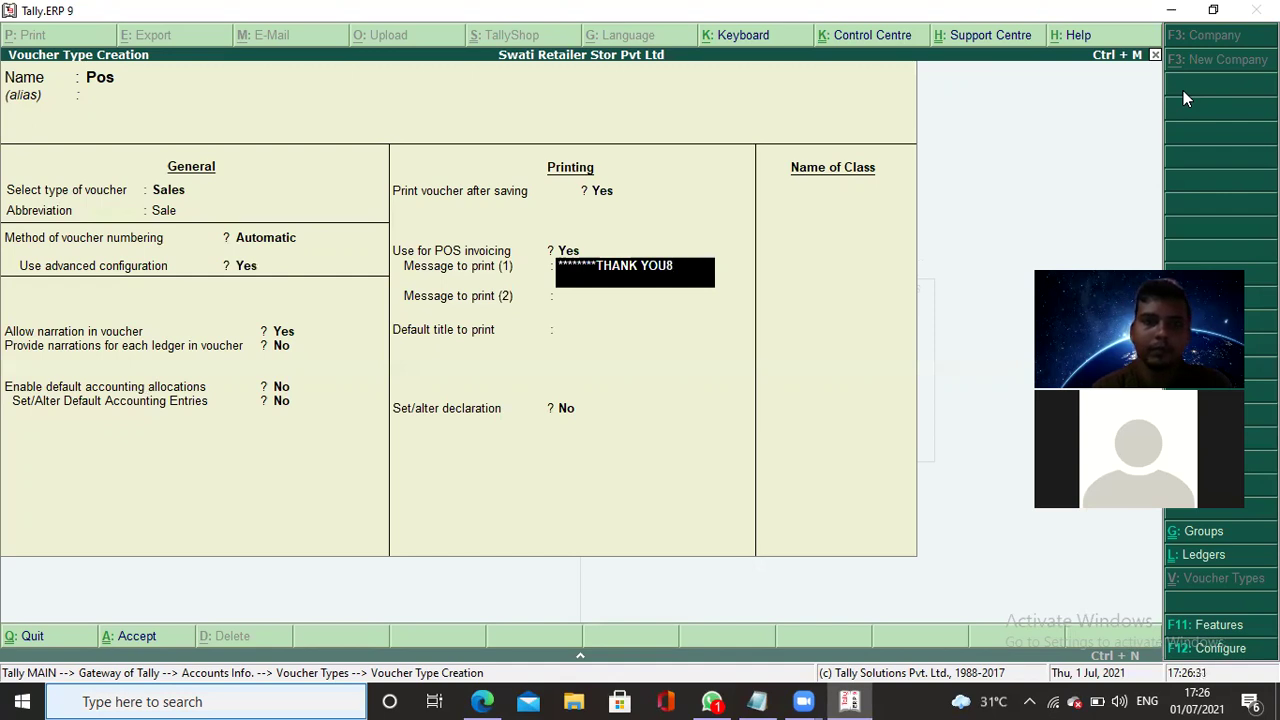
text(******)
key(Return)
Enter "********VISITE AGAIL*********" as the second message to print.
text(*****)
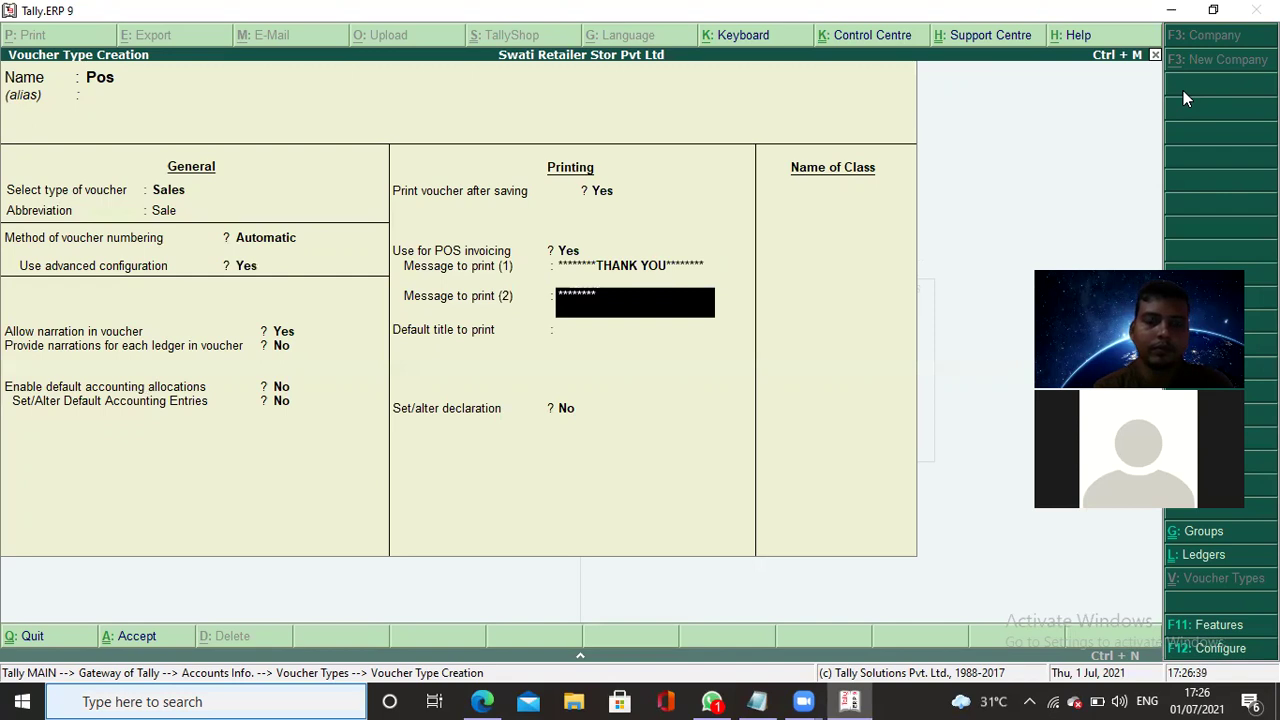
text(**VISITE)
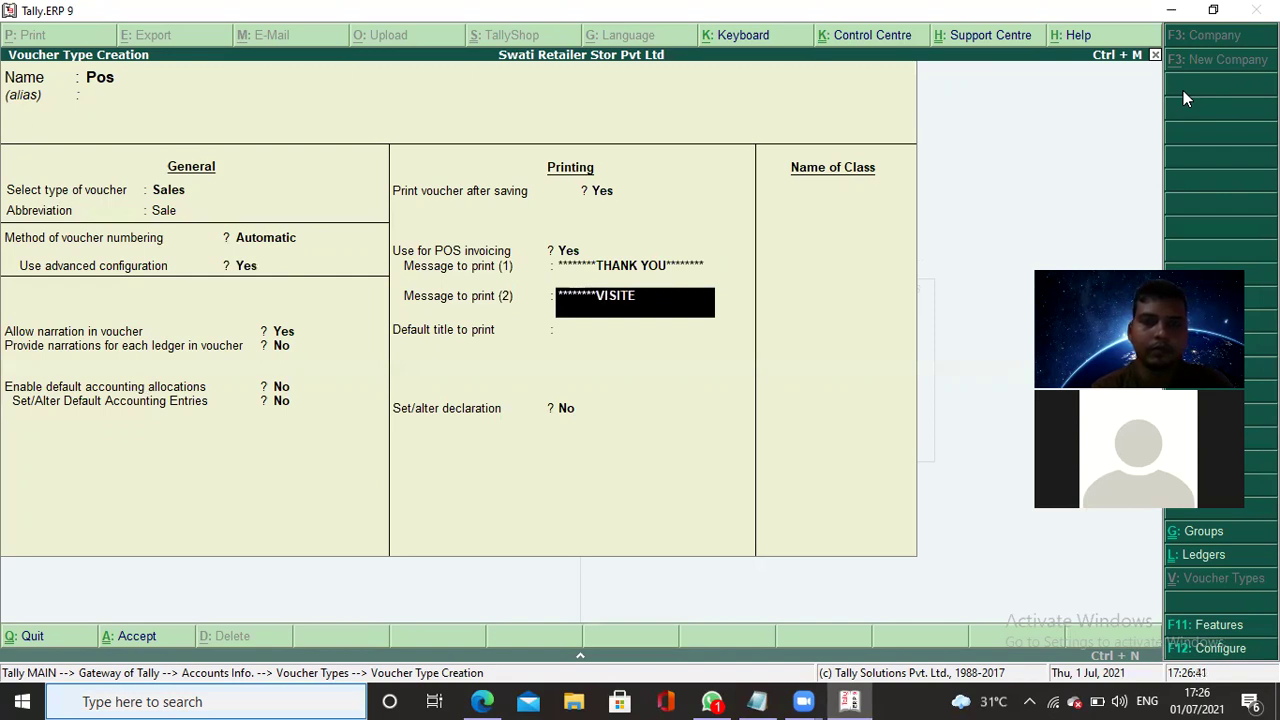
text( AGAIL*)
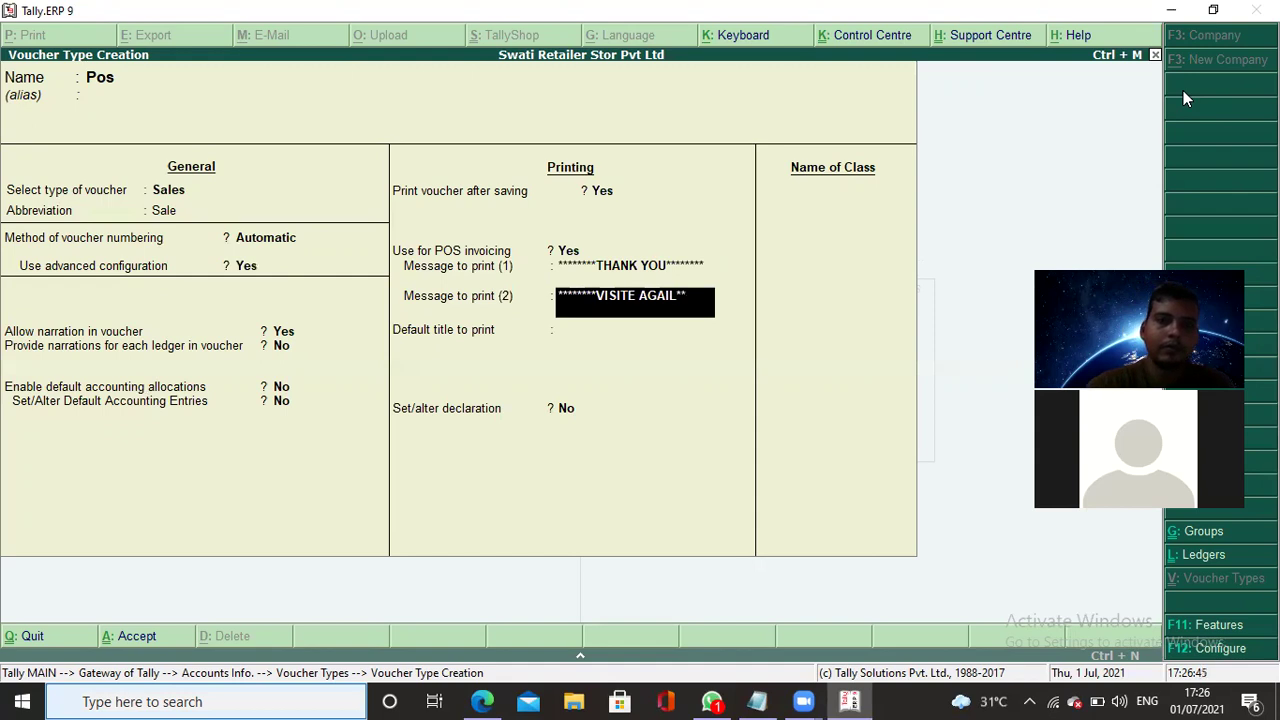
text(*******)
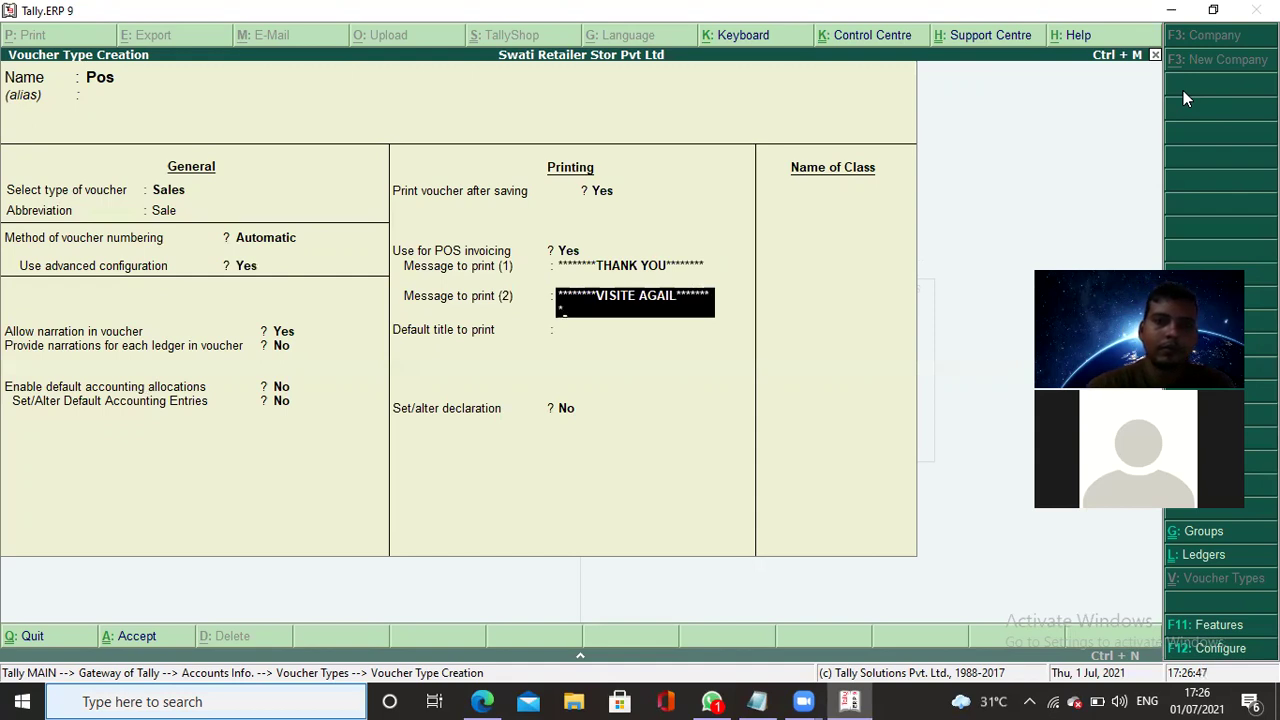
key(Return)
Leave the default title, declaration and class unchanged, save the Pos voucher type, and return to Accounts Info.
key(Return)
key(Return)
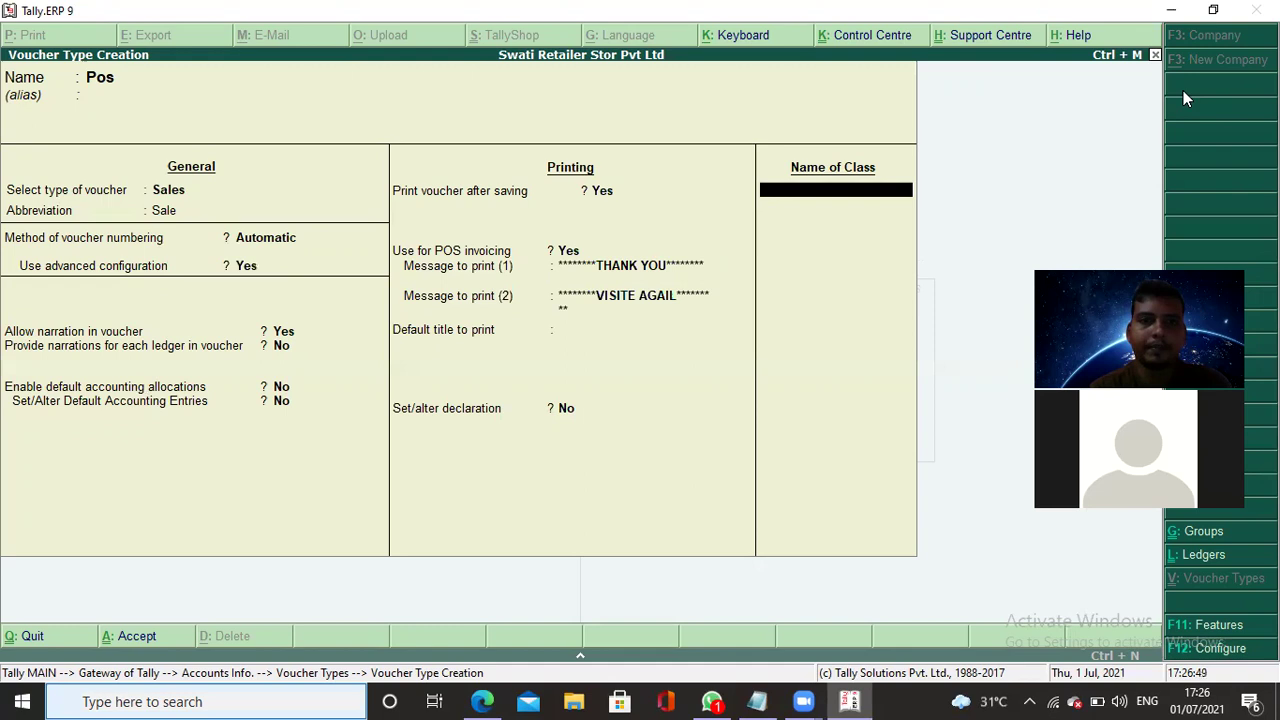
key(Return)
key(Return)
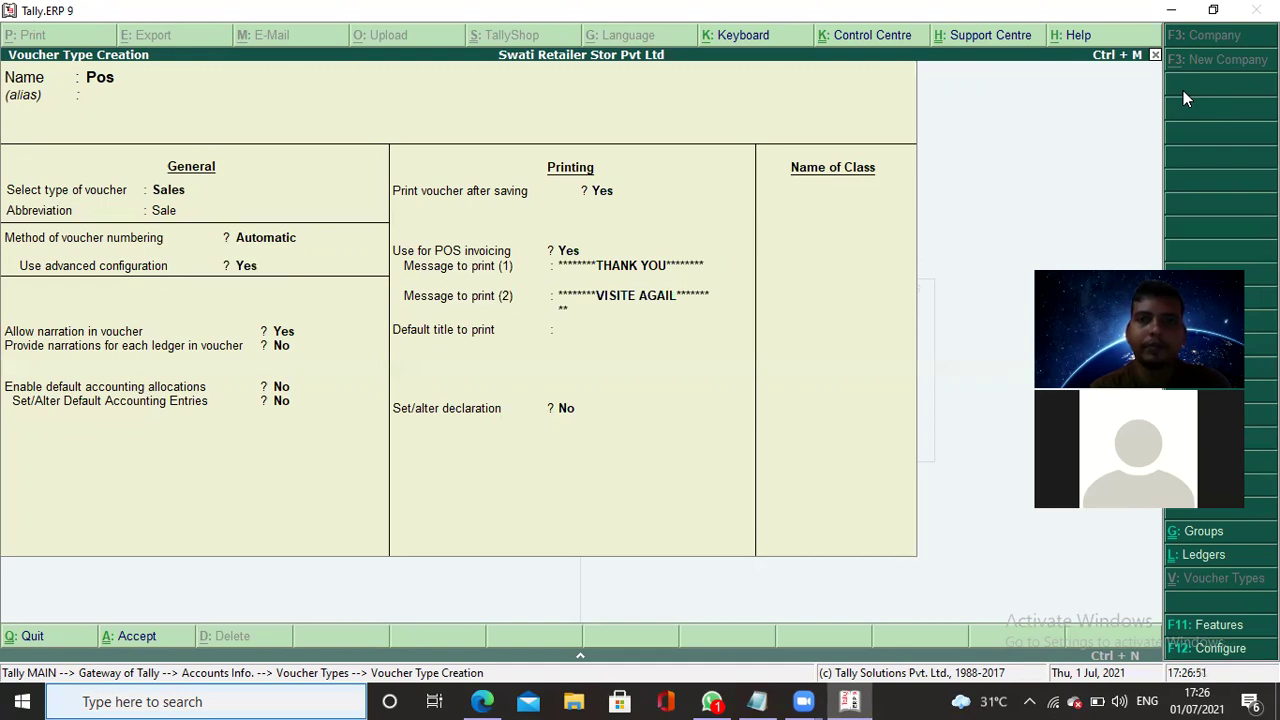
key(Escape)
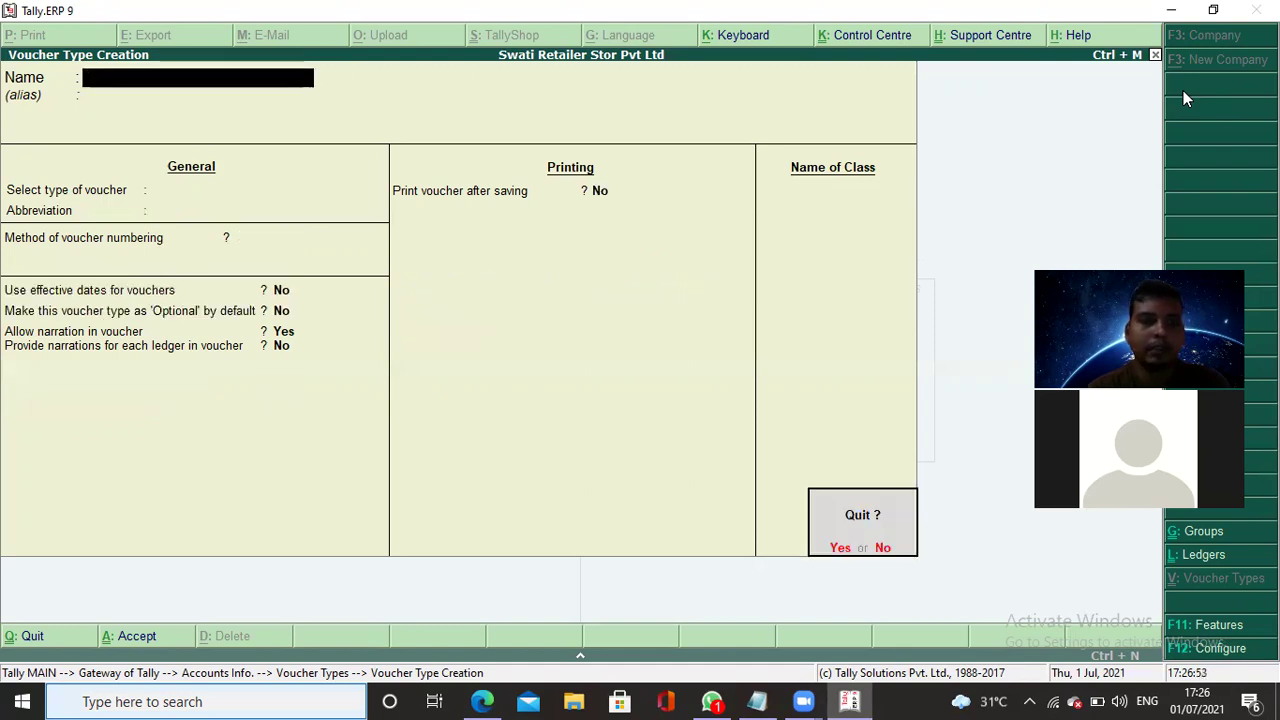
key(Return)
key(Escape)
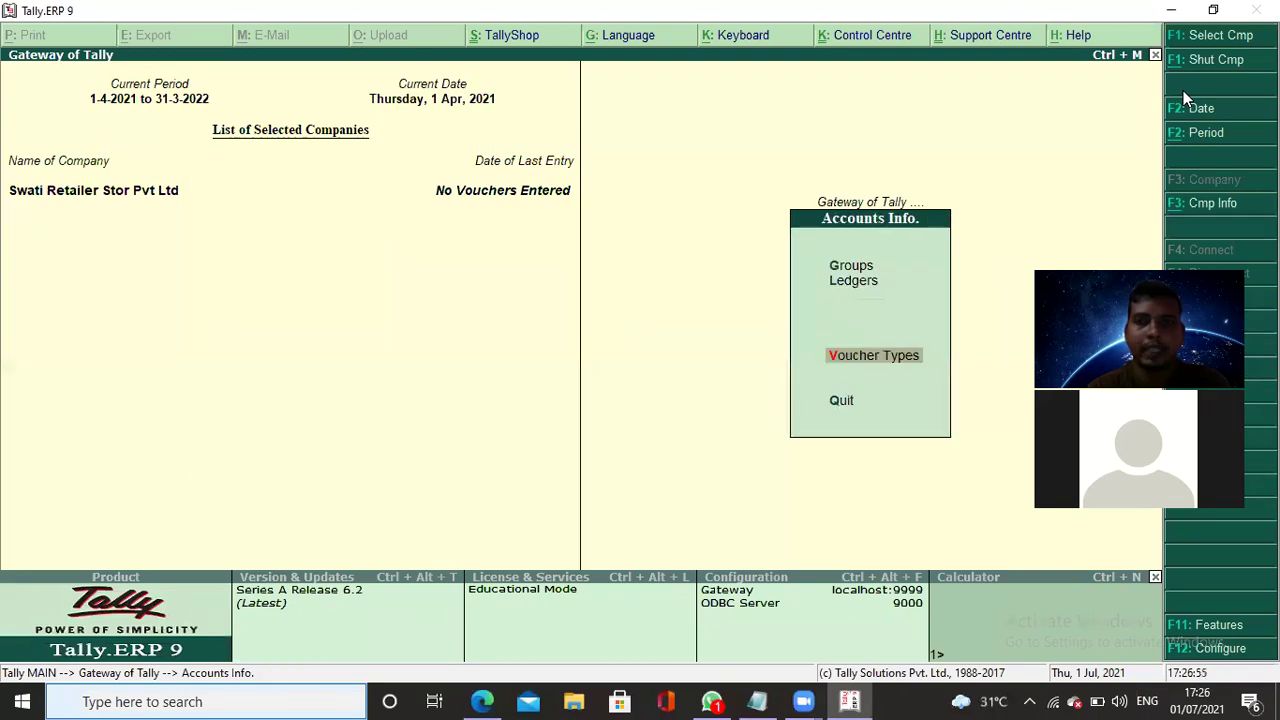
Create a single ledger named "Purchase" under Purchase Accounts with inventory values affected, and save it.
key(Up)
key(Return)
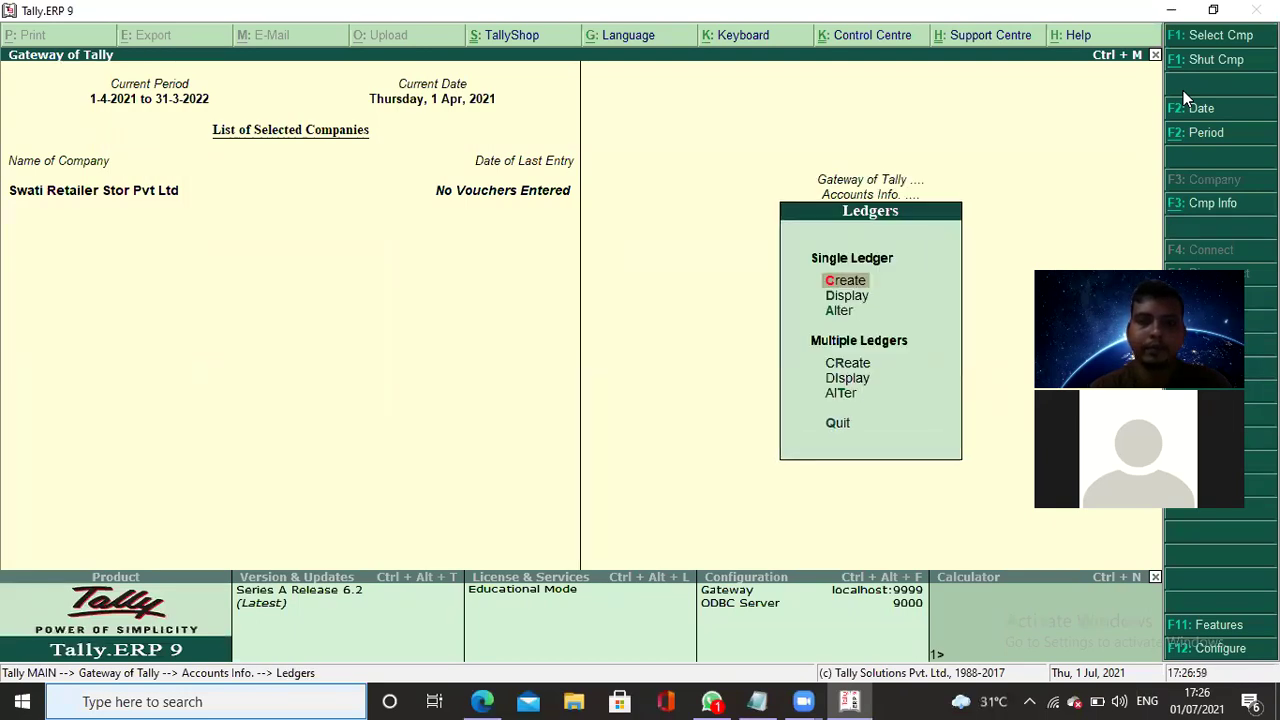
key(Return)
text(P)
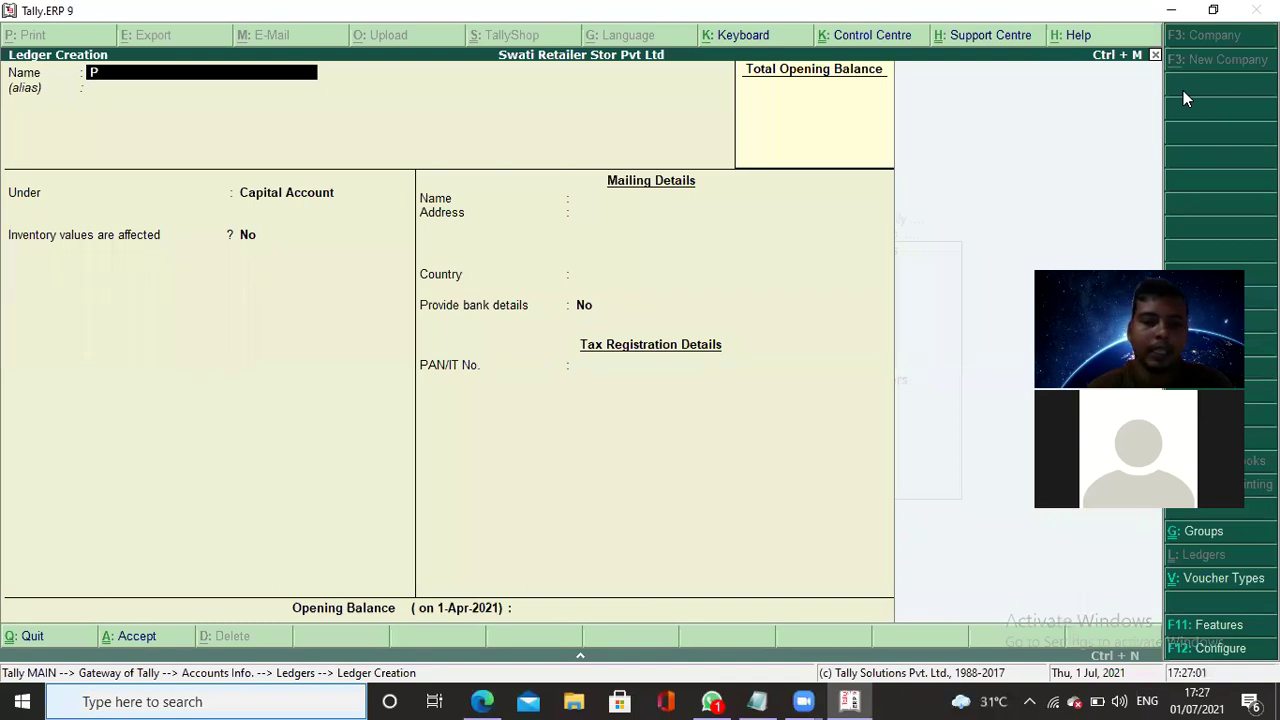
text(urchase)
key(Return)
key(Return)
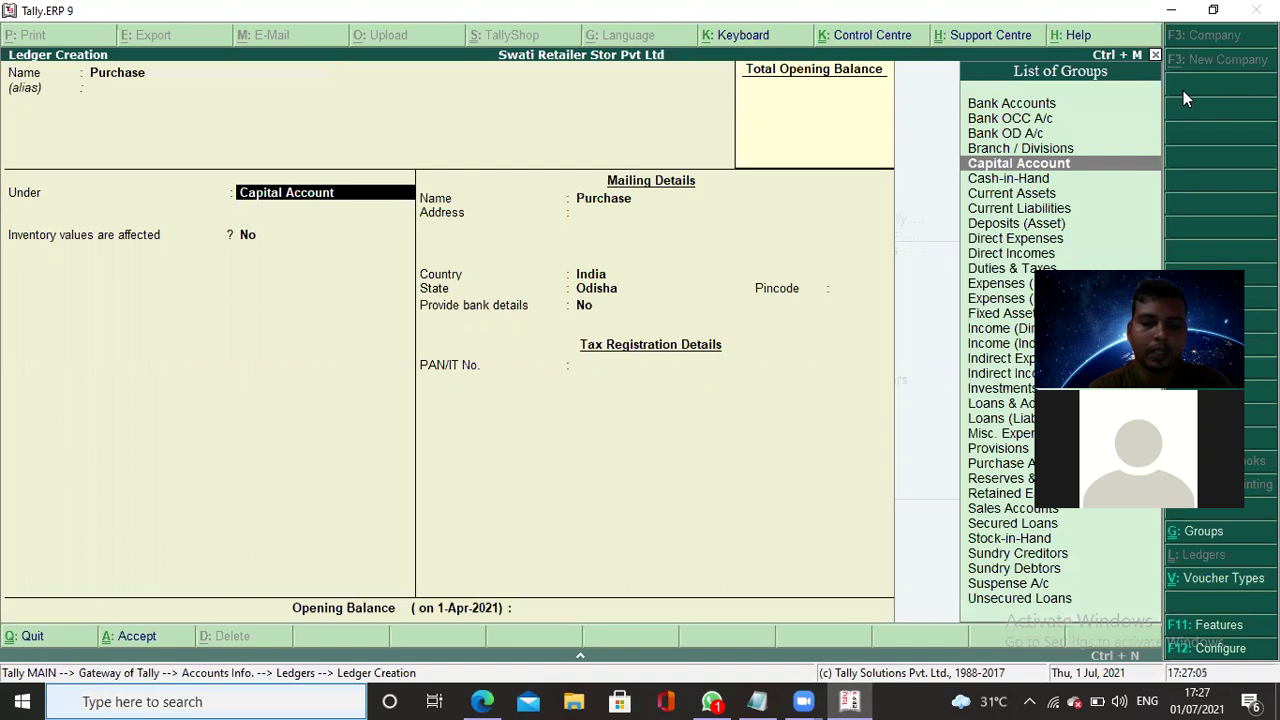
text(Pu)
key(Return)
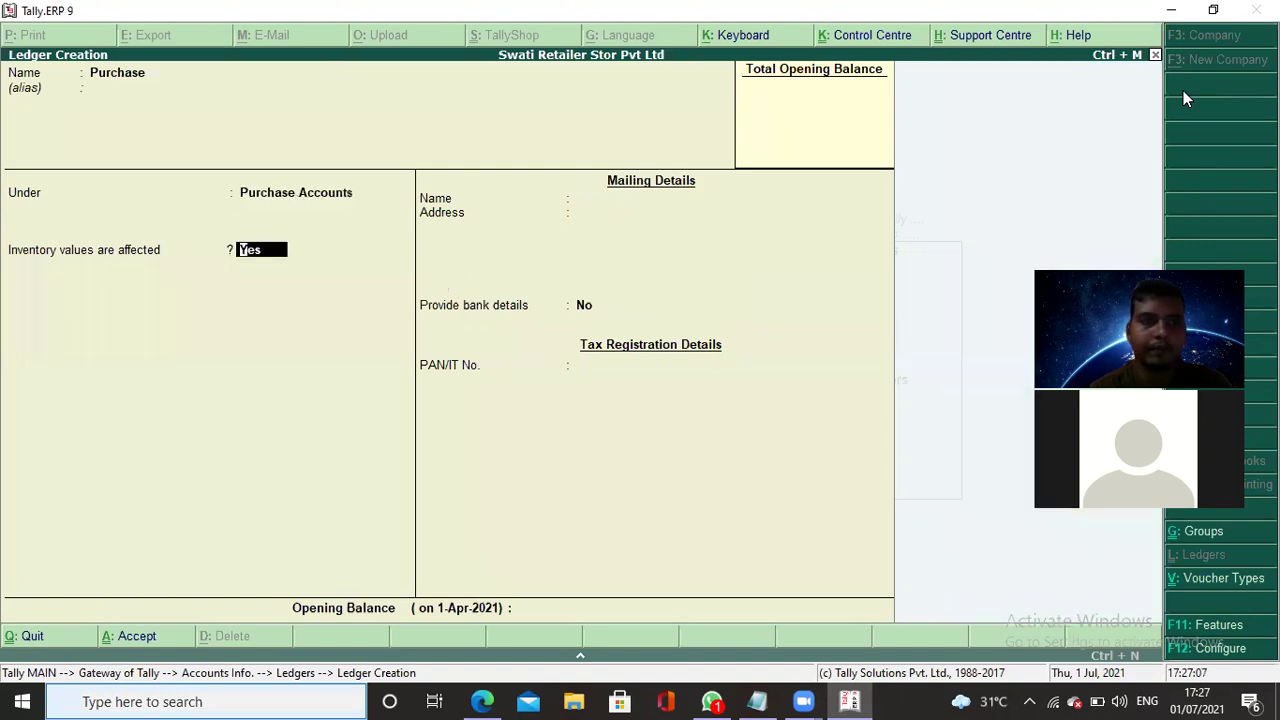
key(Return)
key(Return)
key(Return)
key(Return)
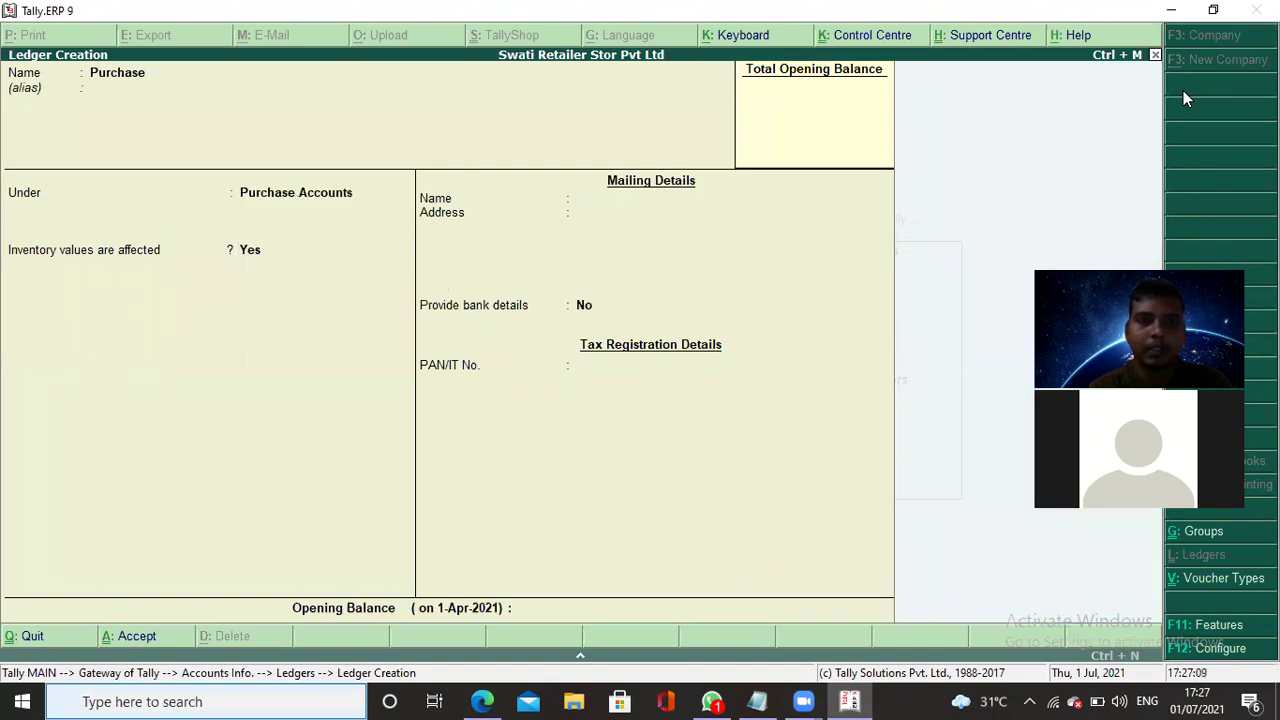
Create a ledger named "Sales Ac" under Sales Accounts with inventory values affected, and return to the Gateway of Tally.
text(Sa;)
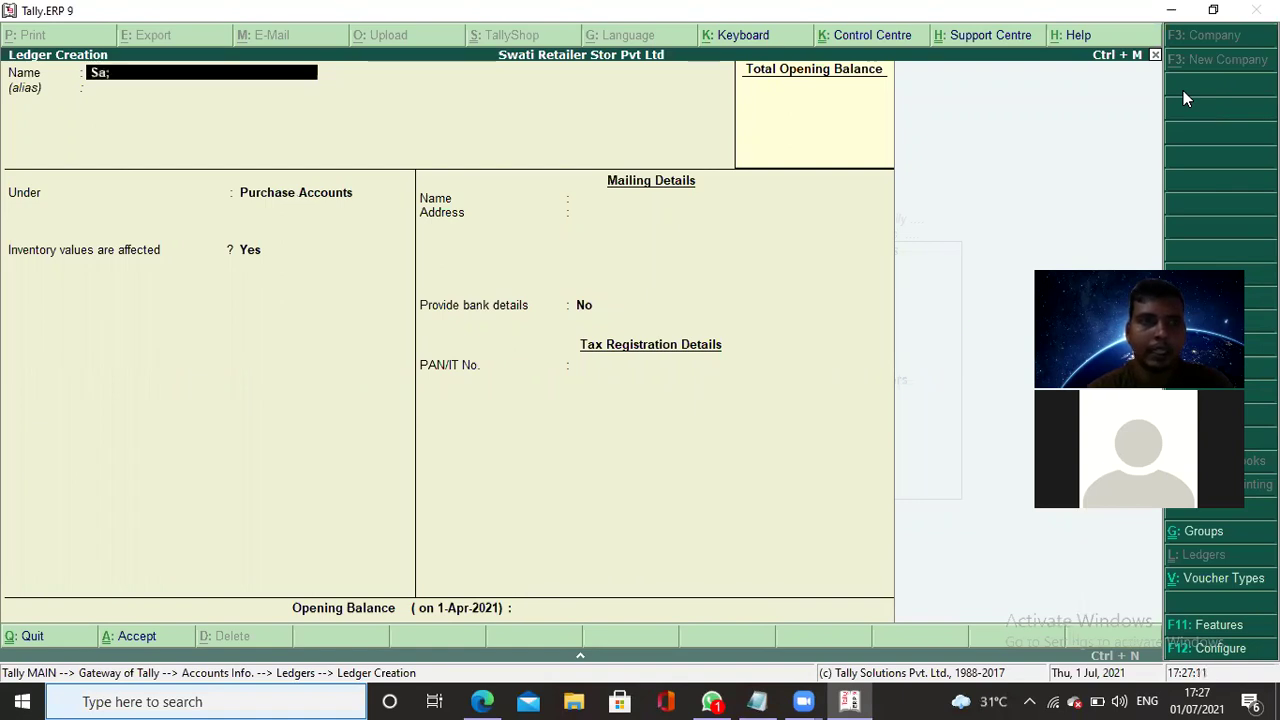
key(BackSpace)
text(les Ac)
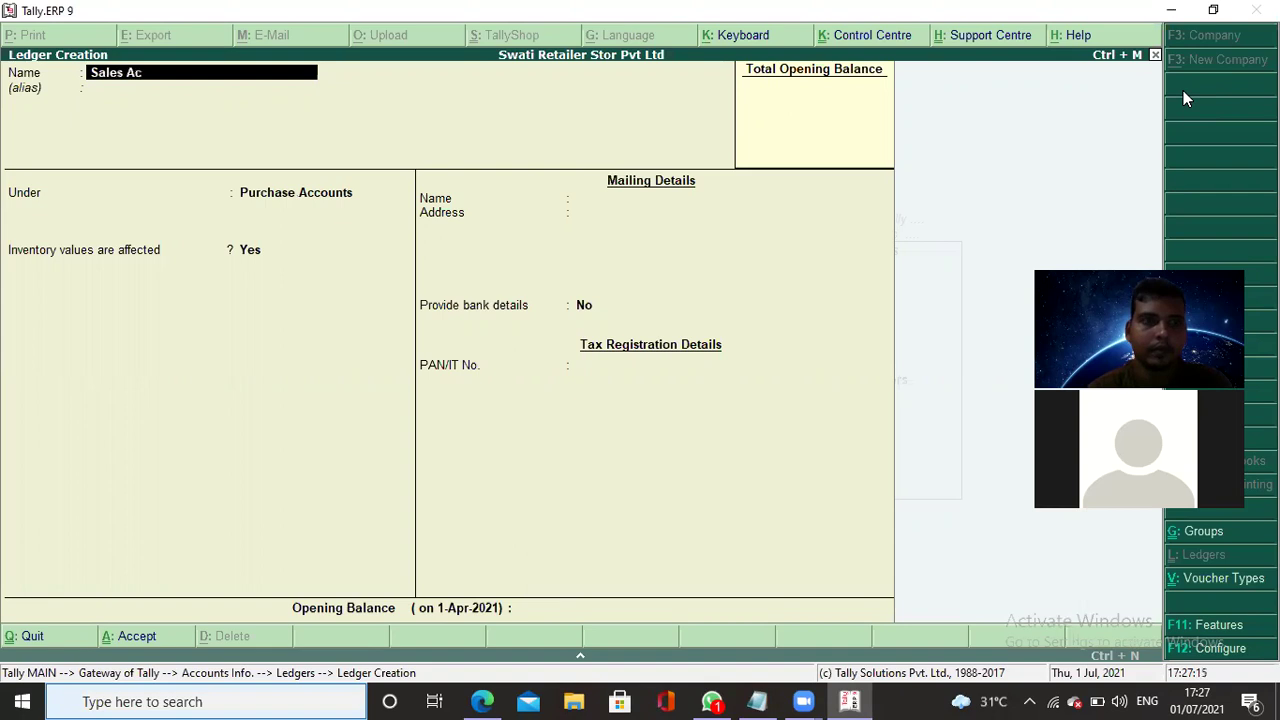
key(Return)
text(S)
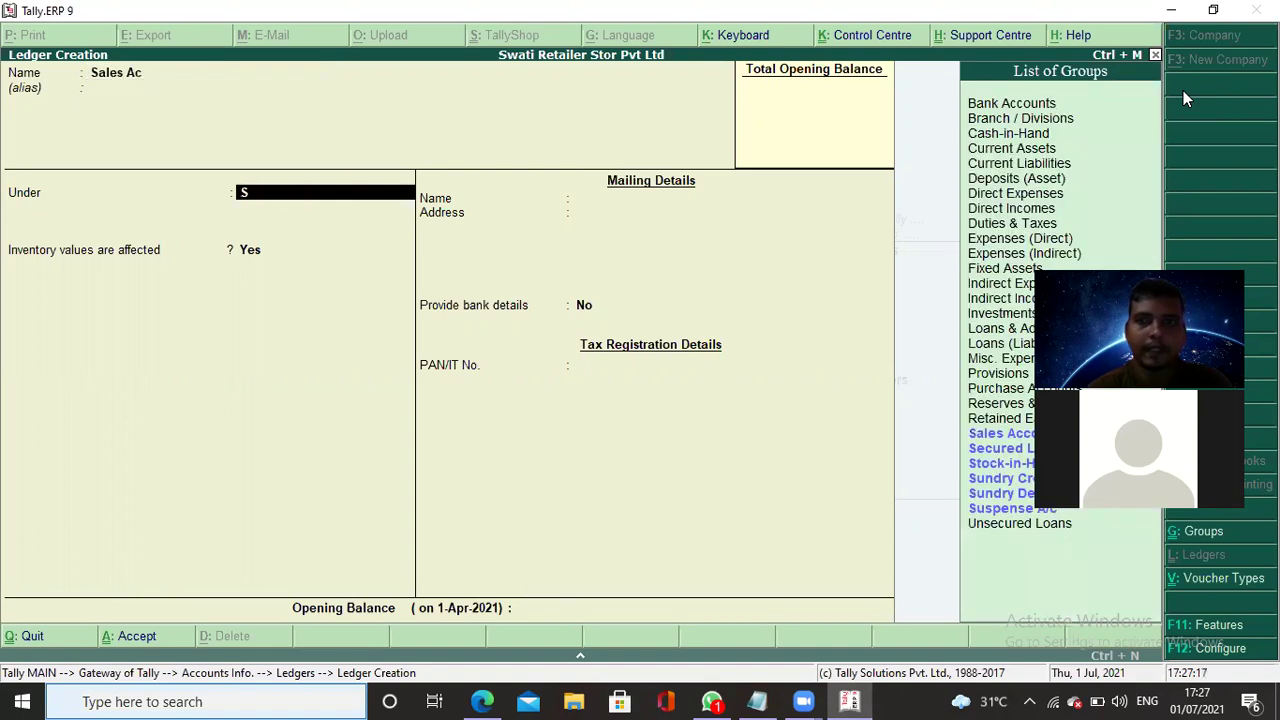
key(Return)
key(Return)
key(Return)
key(Return)
key(Return)
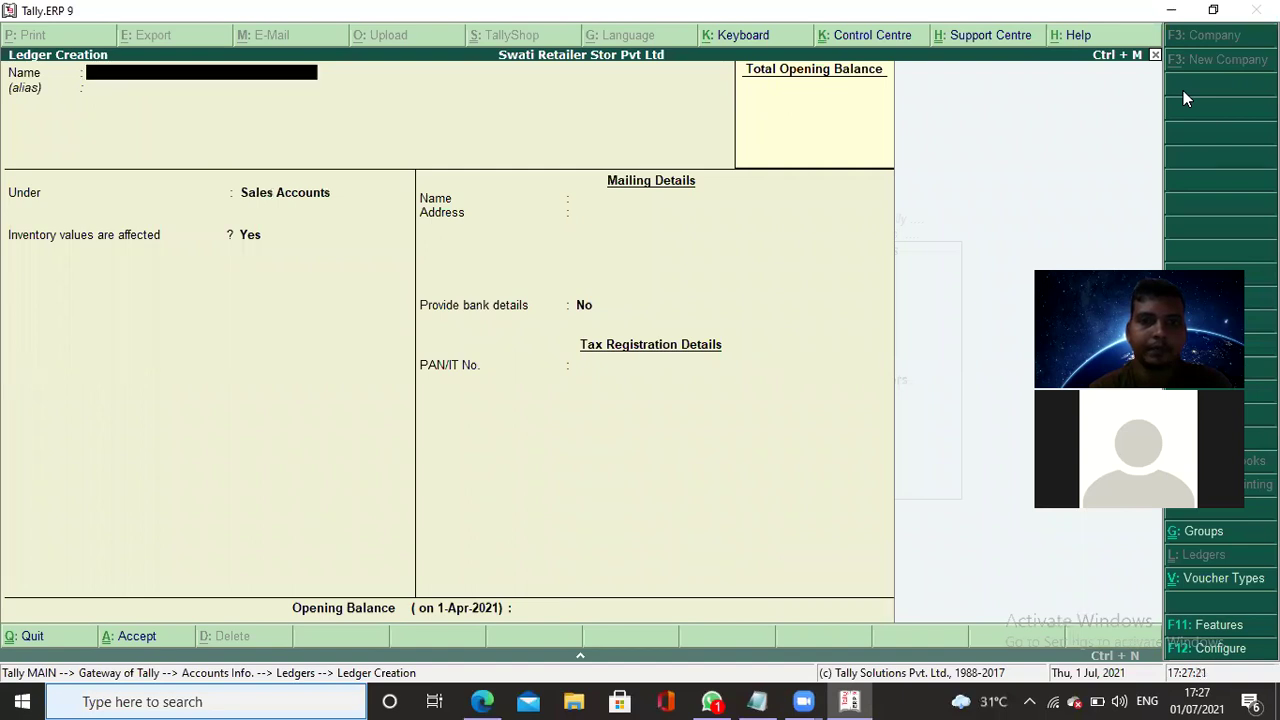
key(Escape)
key(Return)
key(Escape)
key(Escape)
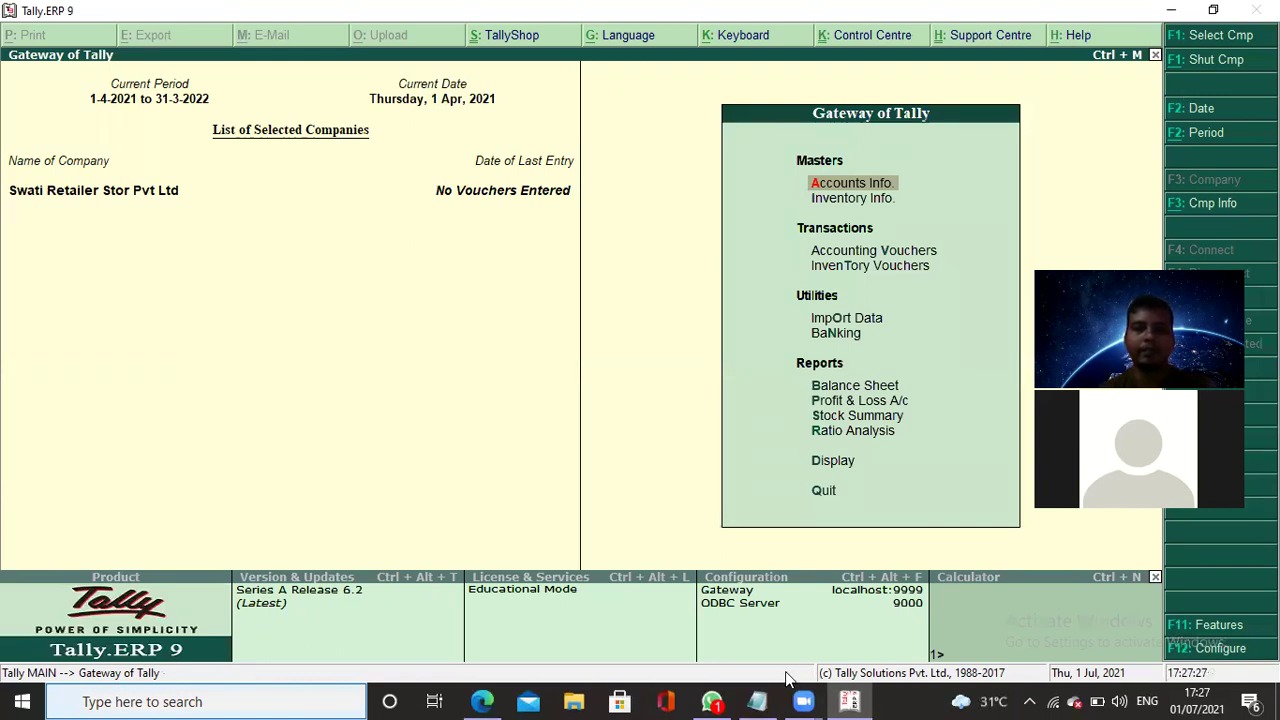
Switch to Notepad to read the item purchase and POS sale tasks, and return to Tally.ERP 9.
mouse_move(768, 692)
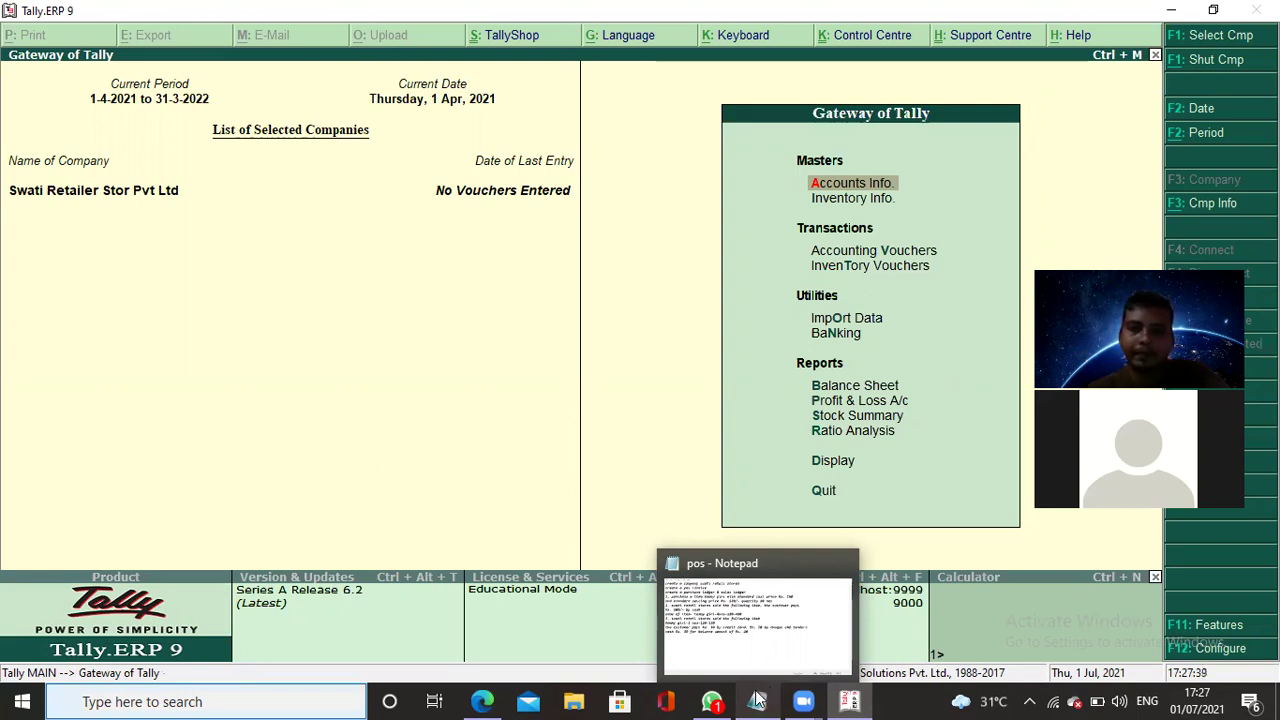
click(757, 700)
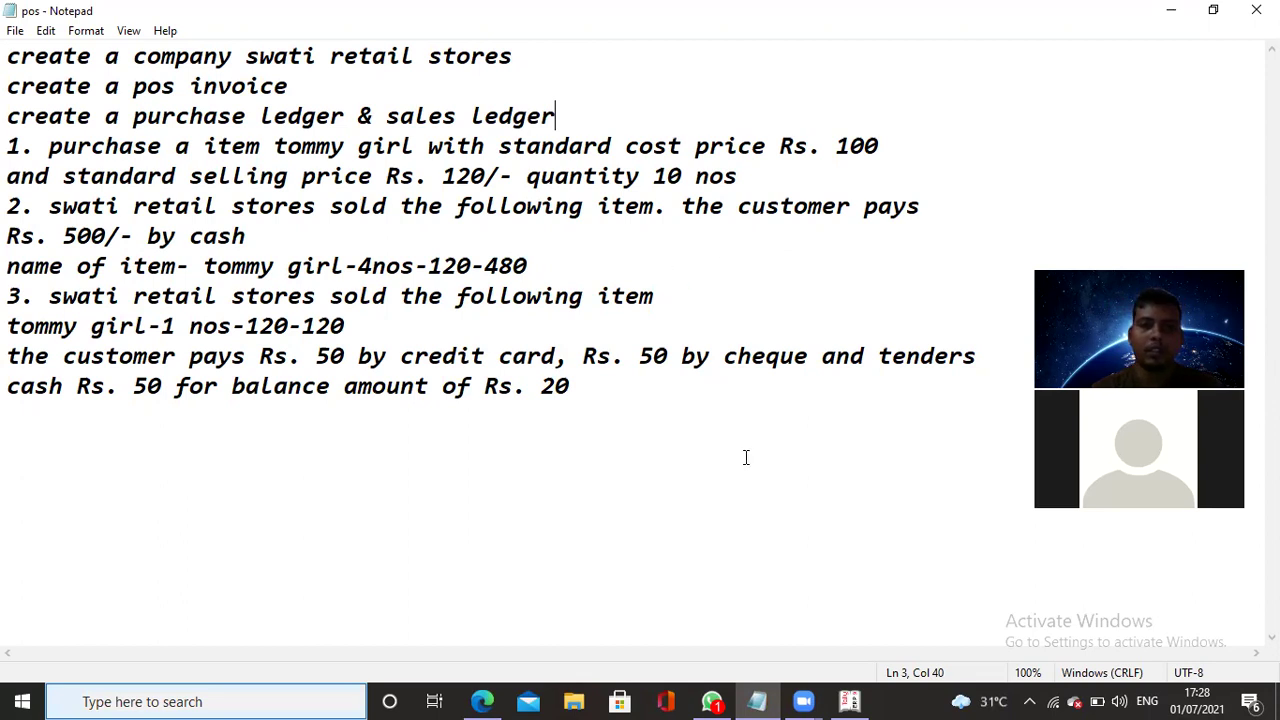
click(855, 700)
Start creating a single stock item named "Tommy Gilr" with no alias, under the Primary group.
key(Down)
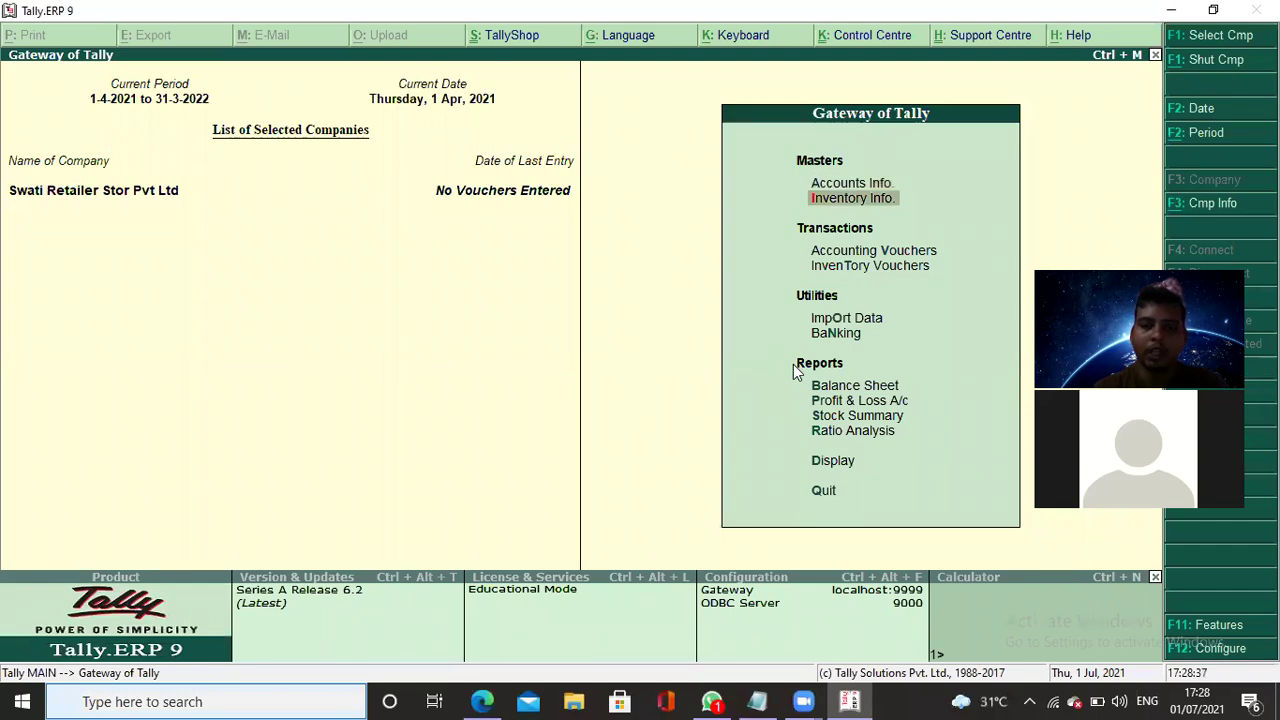
key(Return)
key(Down)
key(Return)
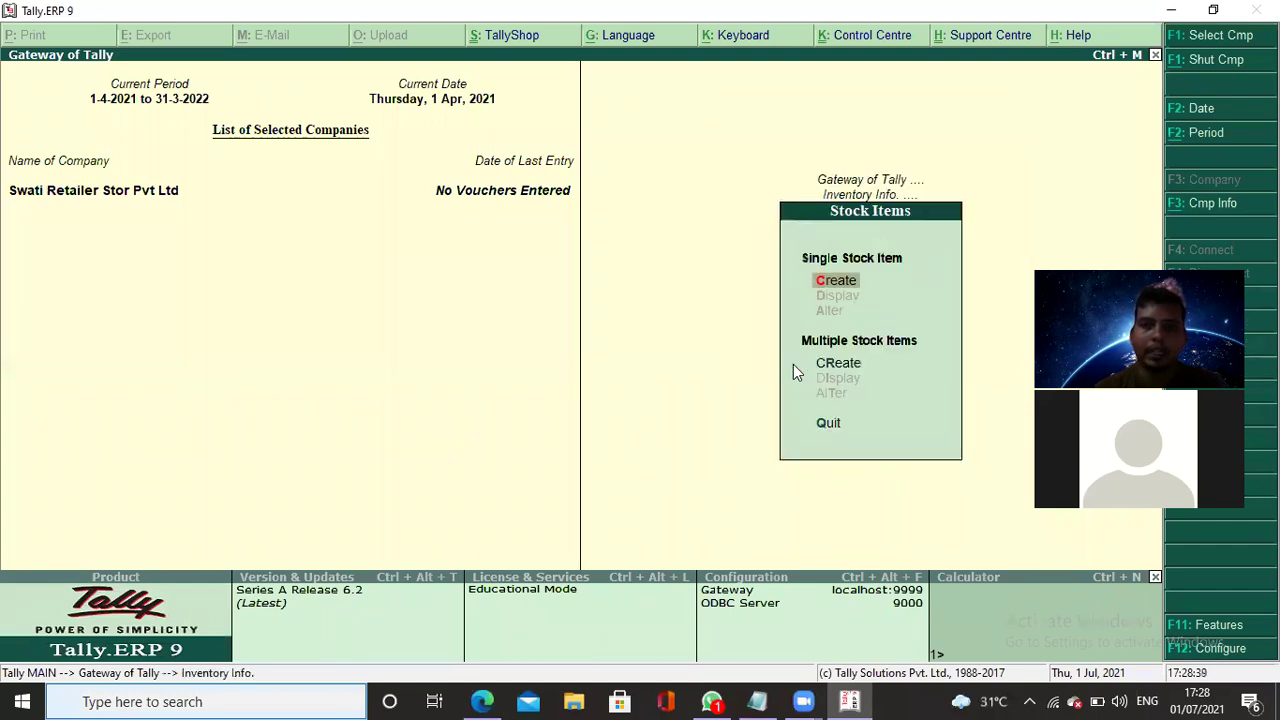
key(Return)
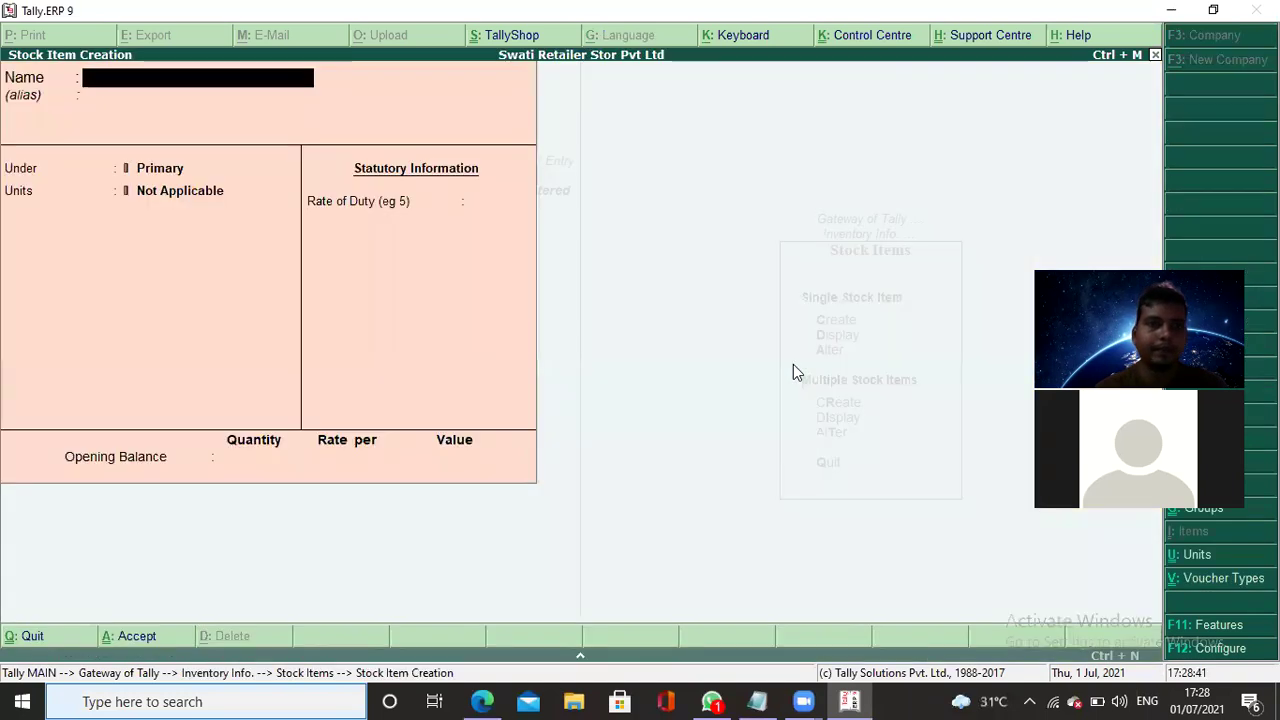
text(O)
key(BackSpace)
text(To)
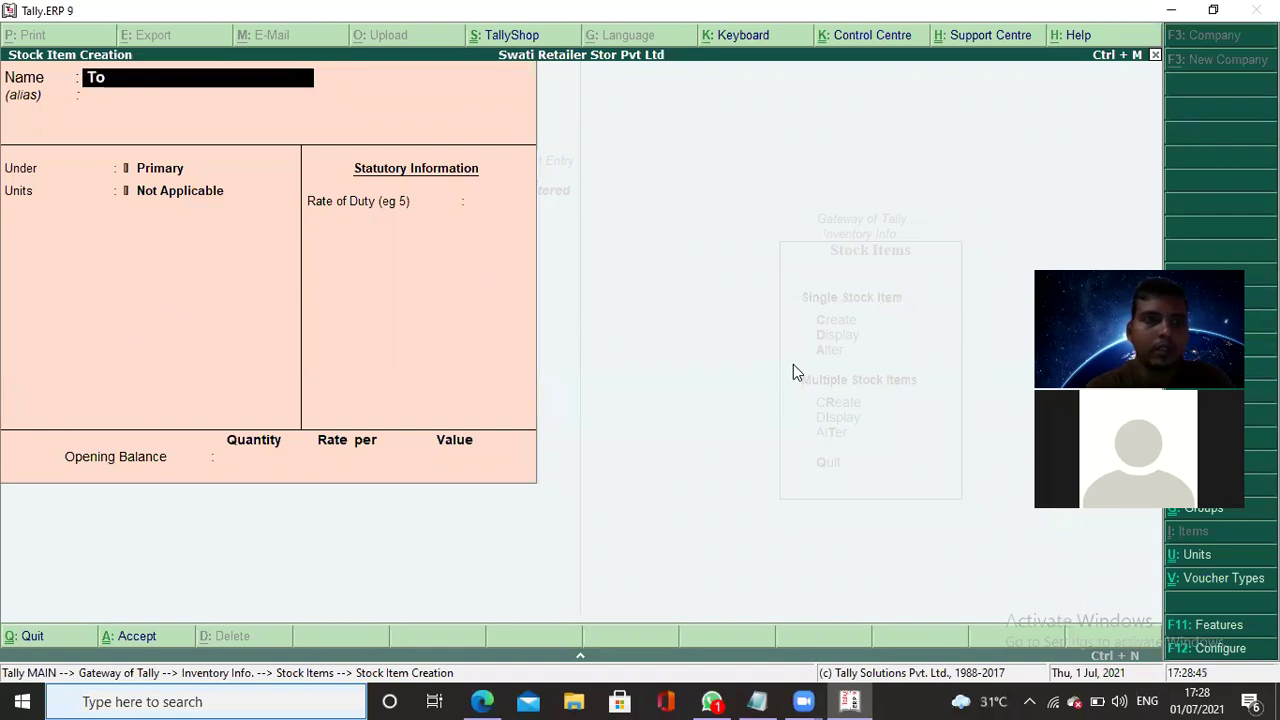
text(mmy G)
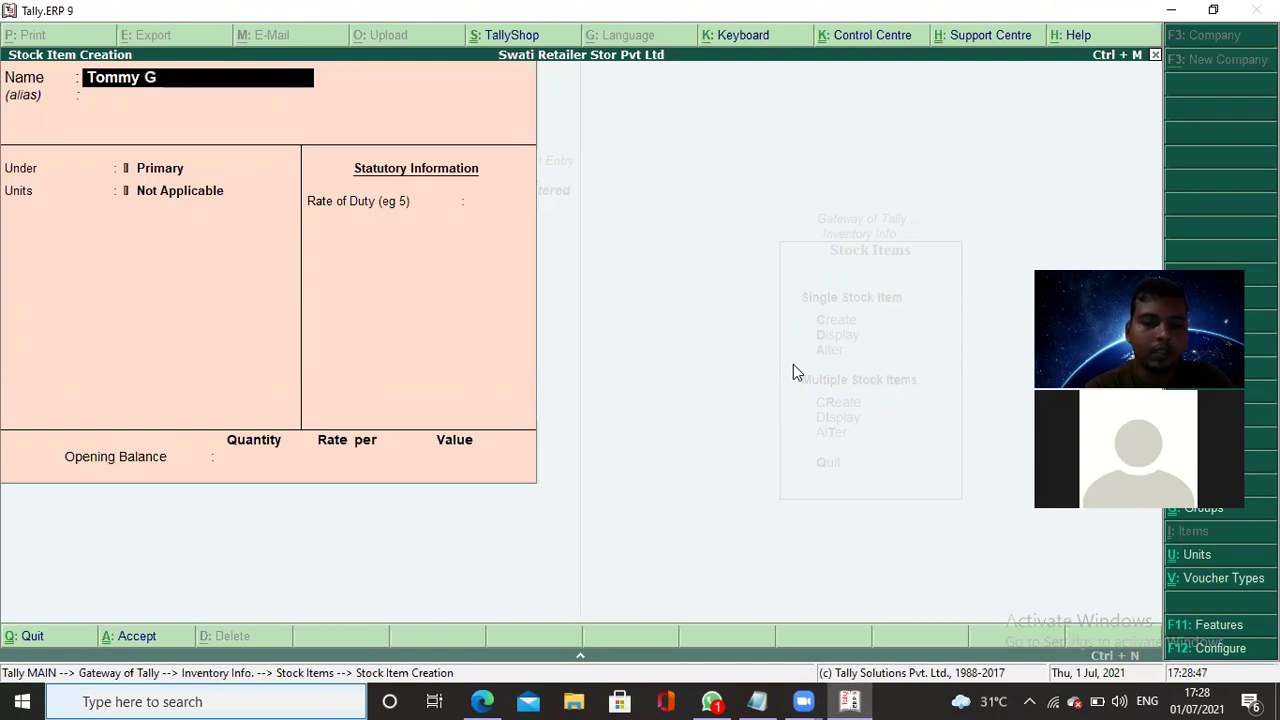
text(ilr)
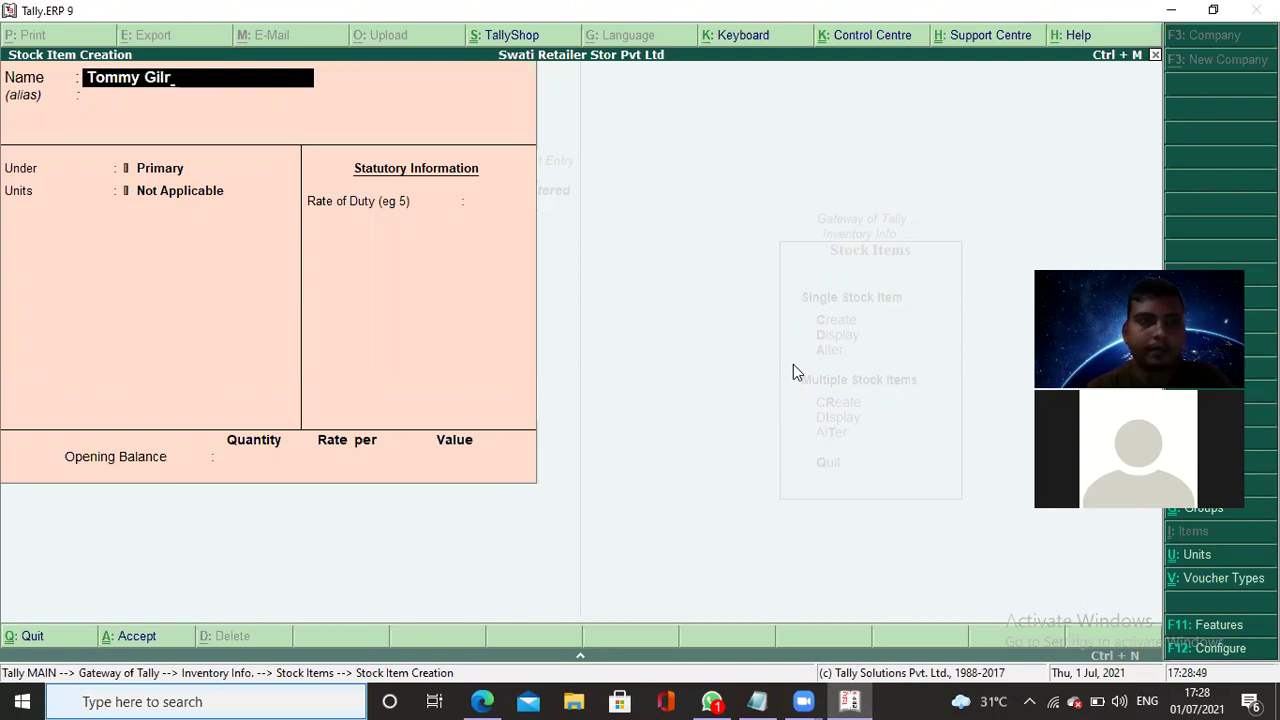
key(Return)
key(Return)
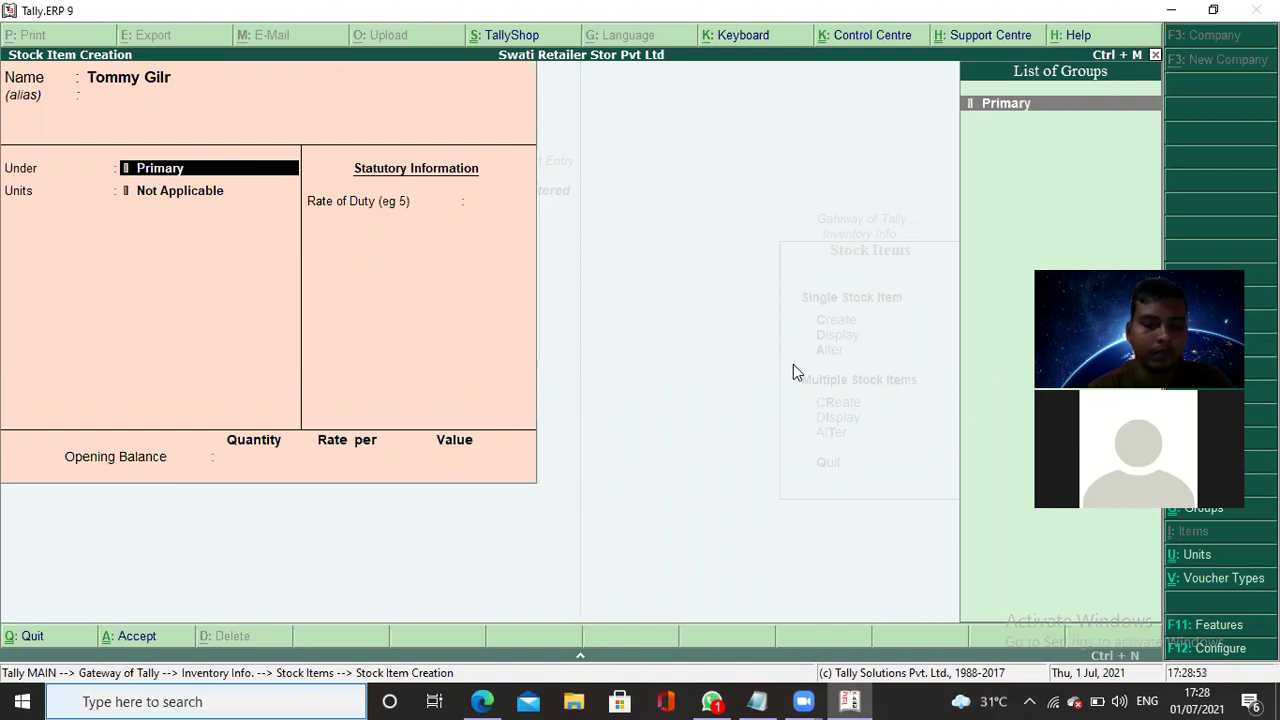
key(Return)
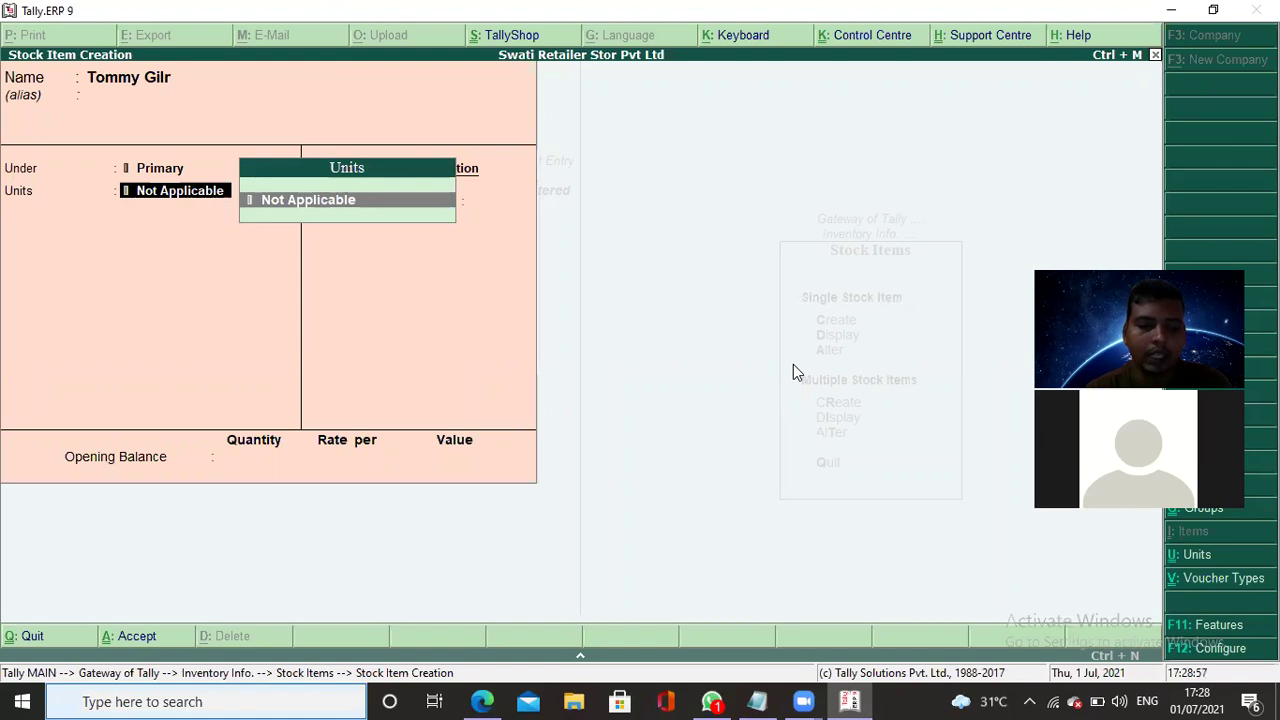
Create a simple unit with symbol "nos", formal name "Numbers" and 0 decimal places, and assign it to the stock item.
key(alt+c)
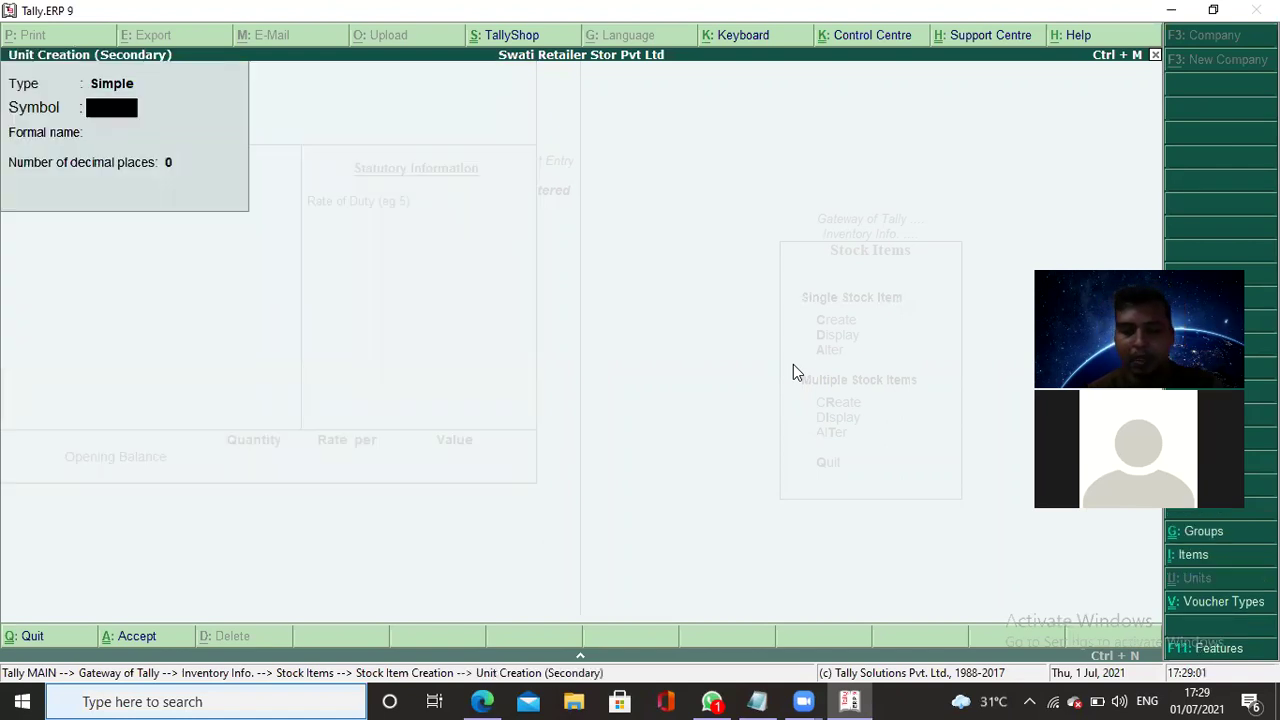
text(nos)
key(Return)
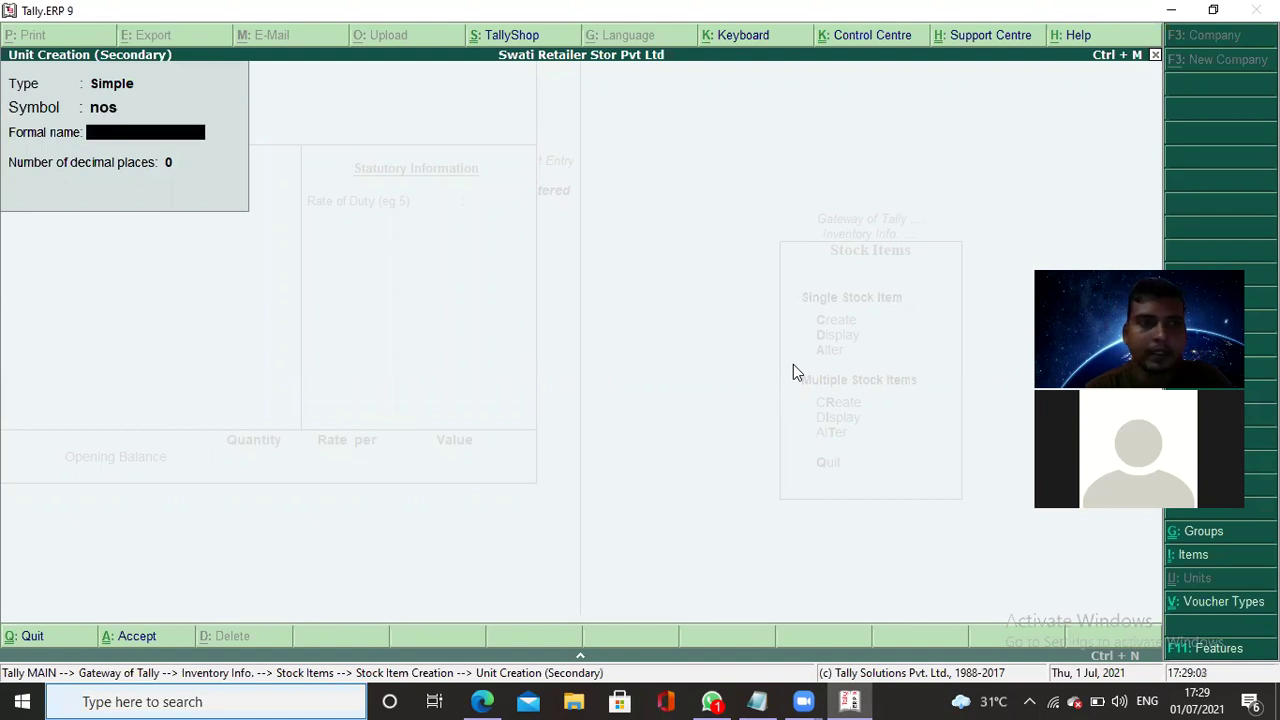
text(Numbers)
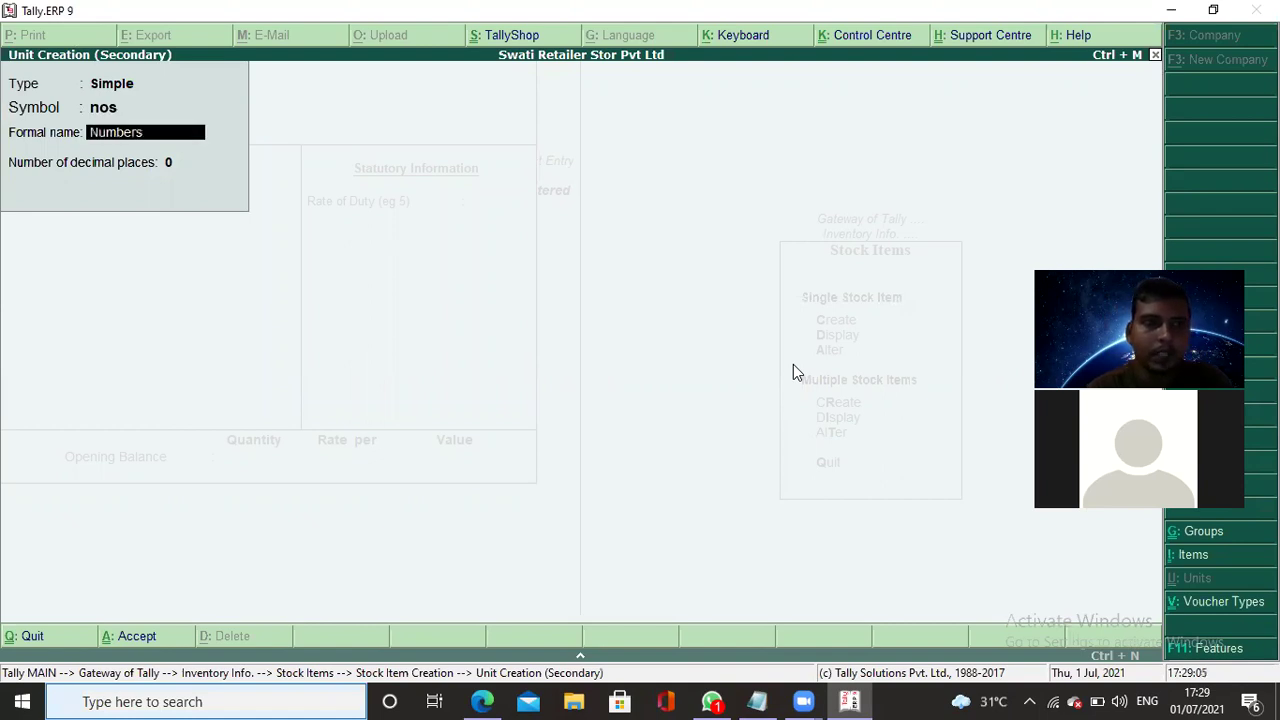
key(Return)
key(Return)
key(Return)
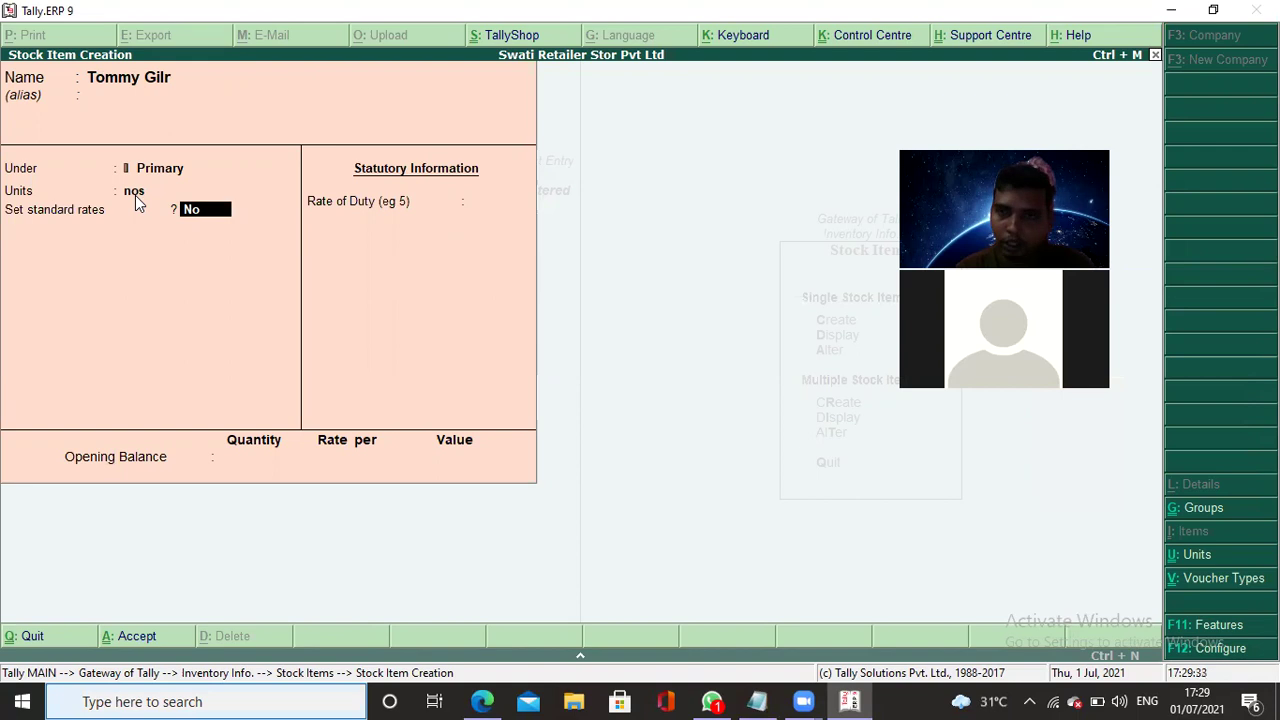
Review the stock item configuration options, checking the setting for standard rates, and return to the item form.
click(1215, 648)
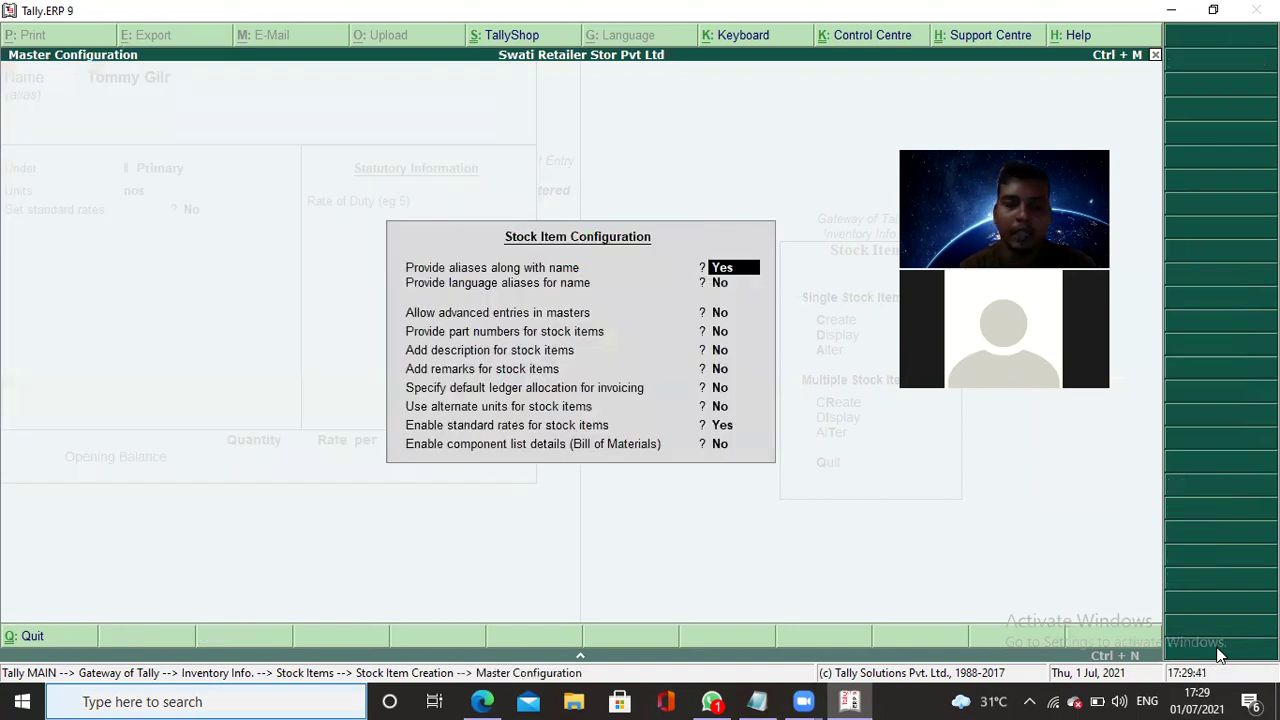
key(Return)
key(Return)
key(Return)
key(Return)
key(Return)
key(Return)
key(Return)
key(Return)
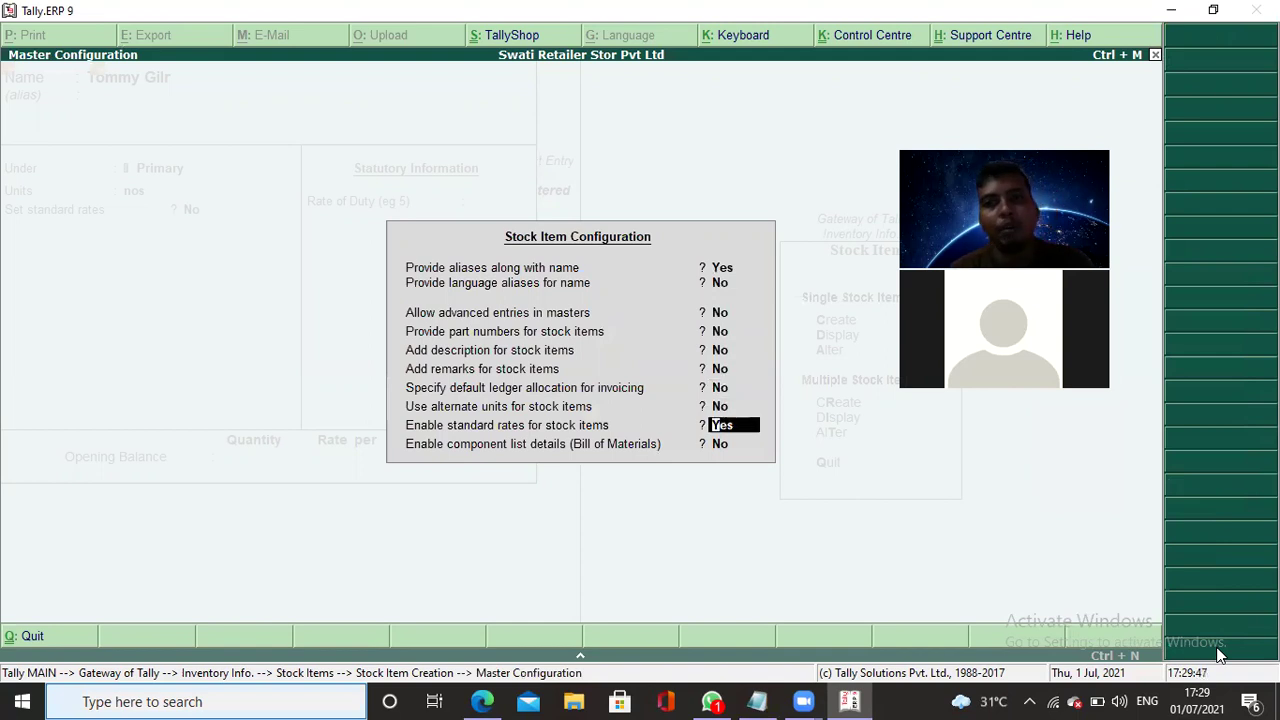
key(Return)
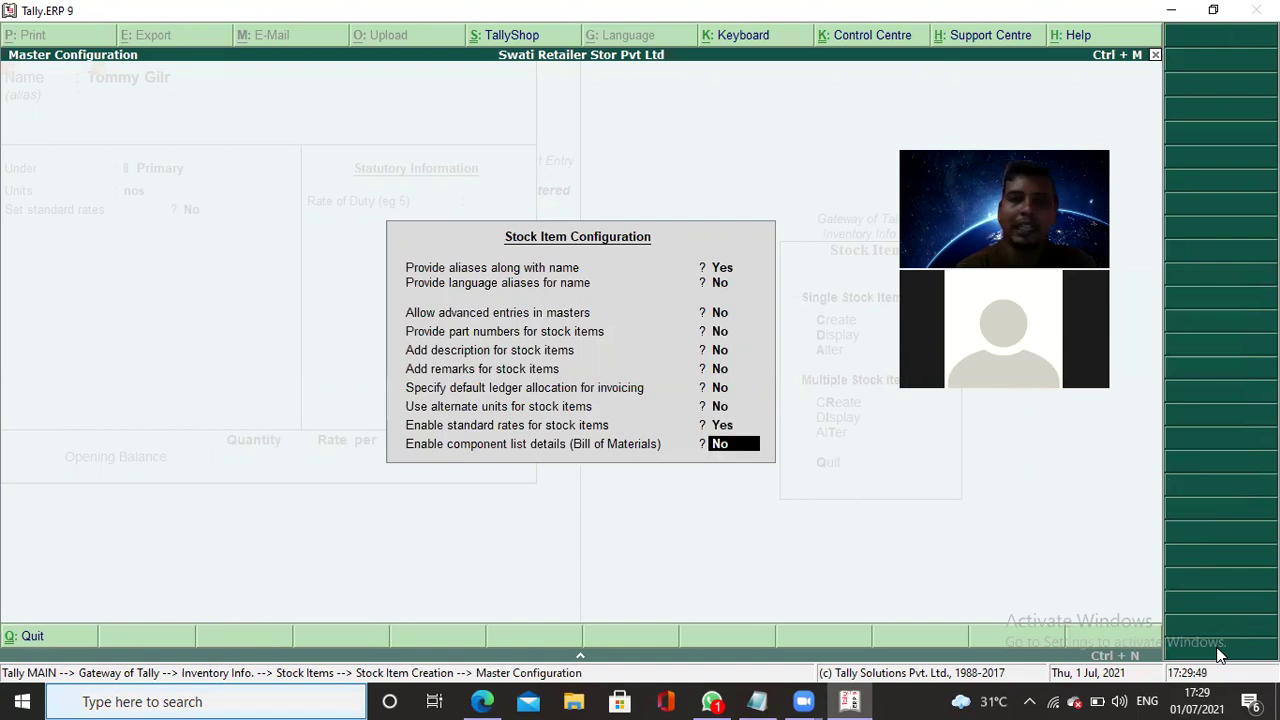
key(Return)
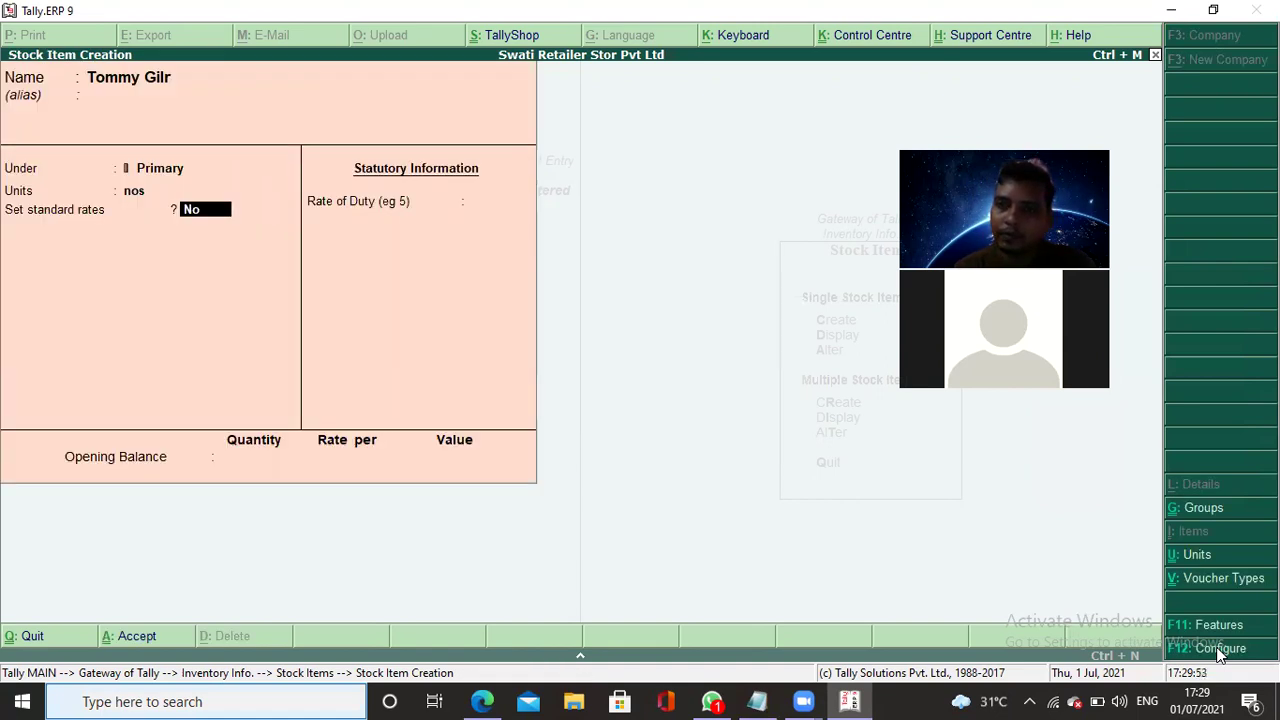
Turn on standard rates for the item, with a standard cost of 100 and a selling price of 120 per nos from 1-Apr-2021.
text(y)
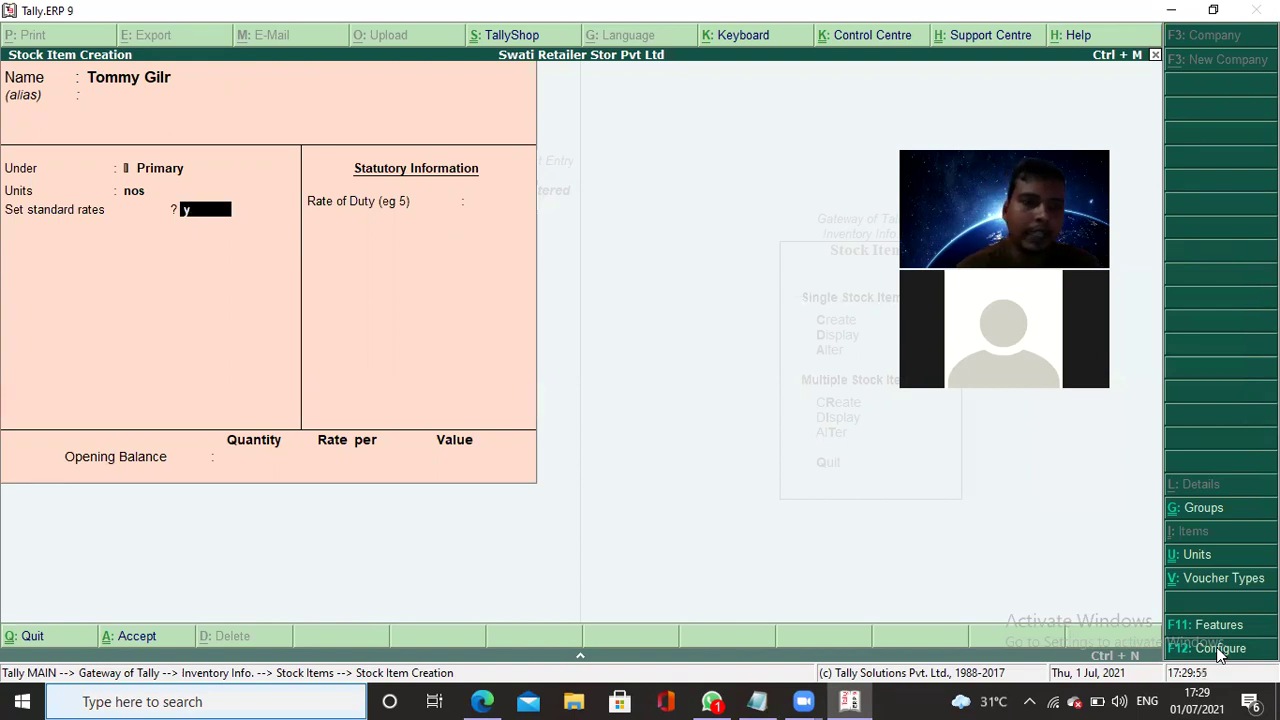
key(Return)
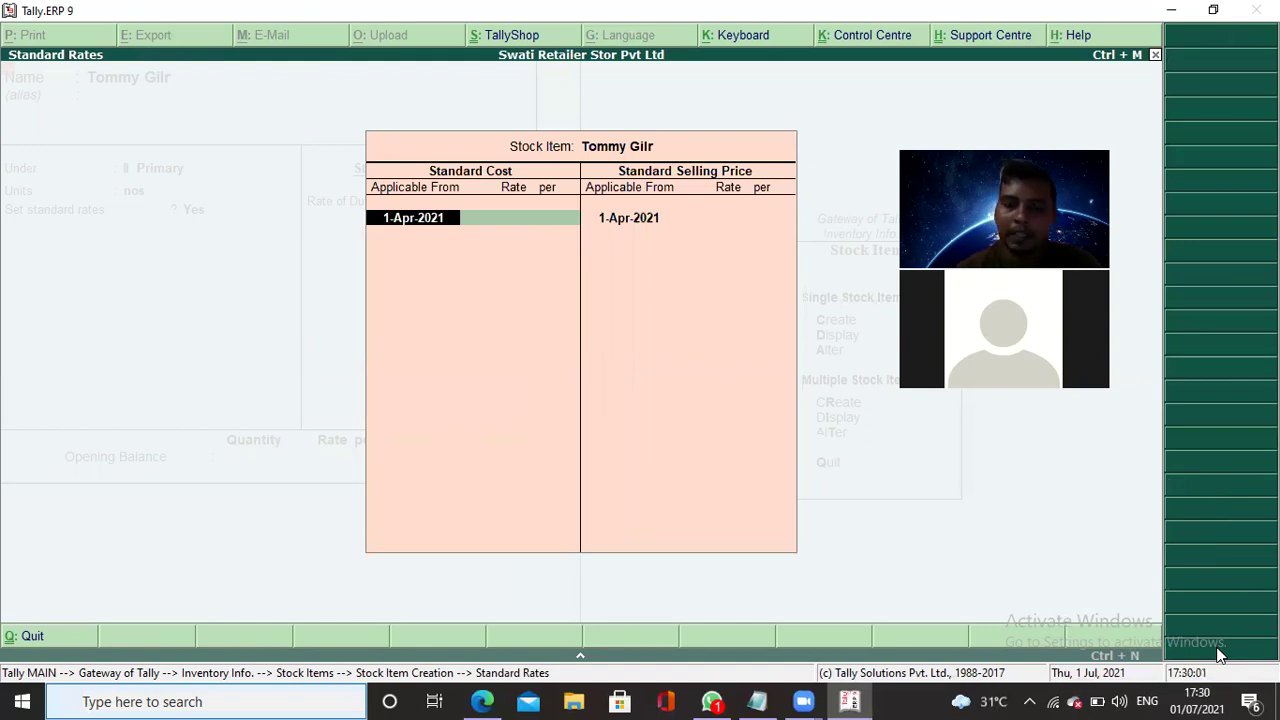
key(Return)
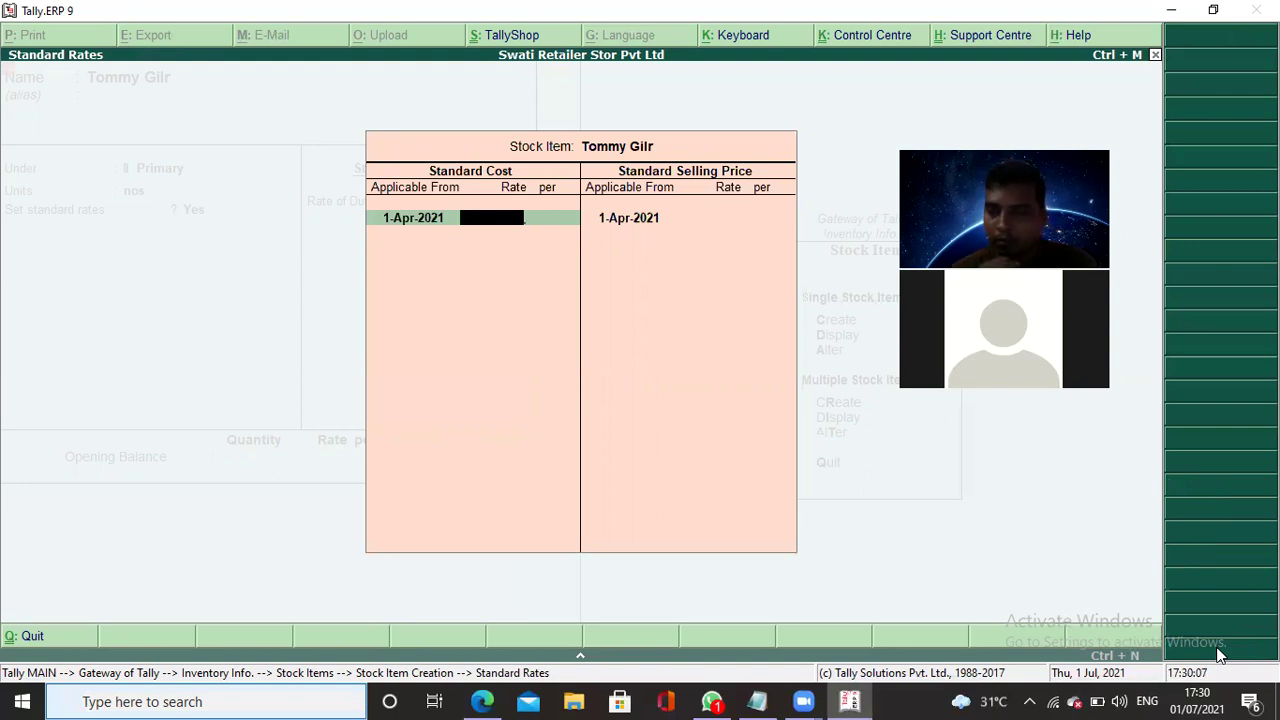
text(100)
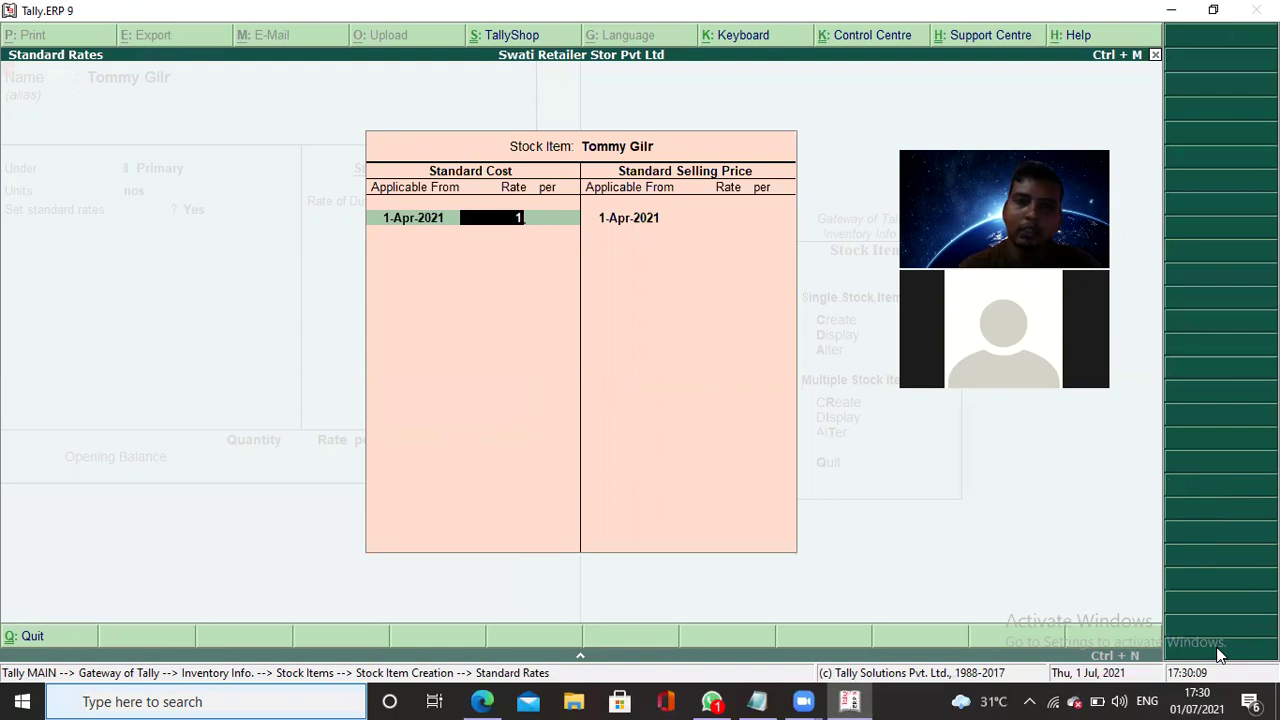
key(Return)
key(Return)
key(Return)
text(120)
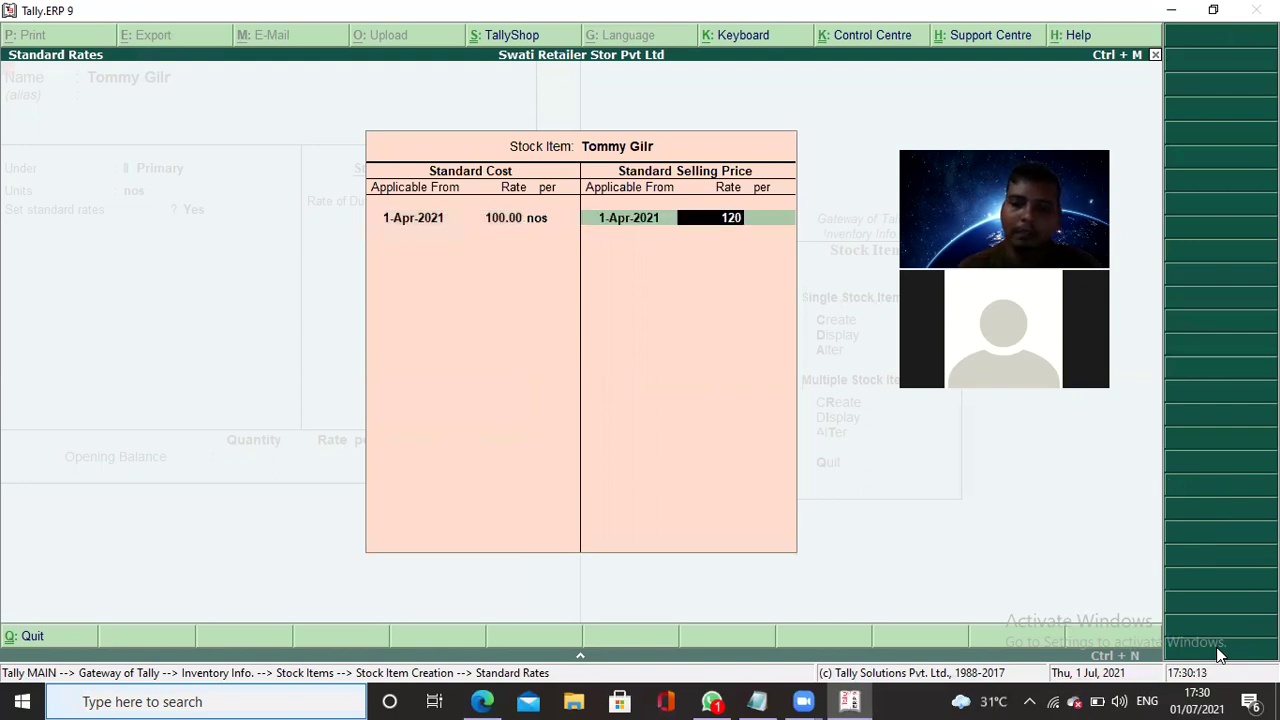
key(Return)
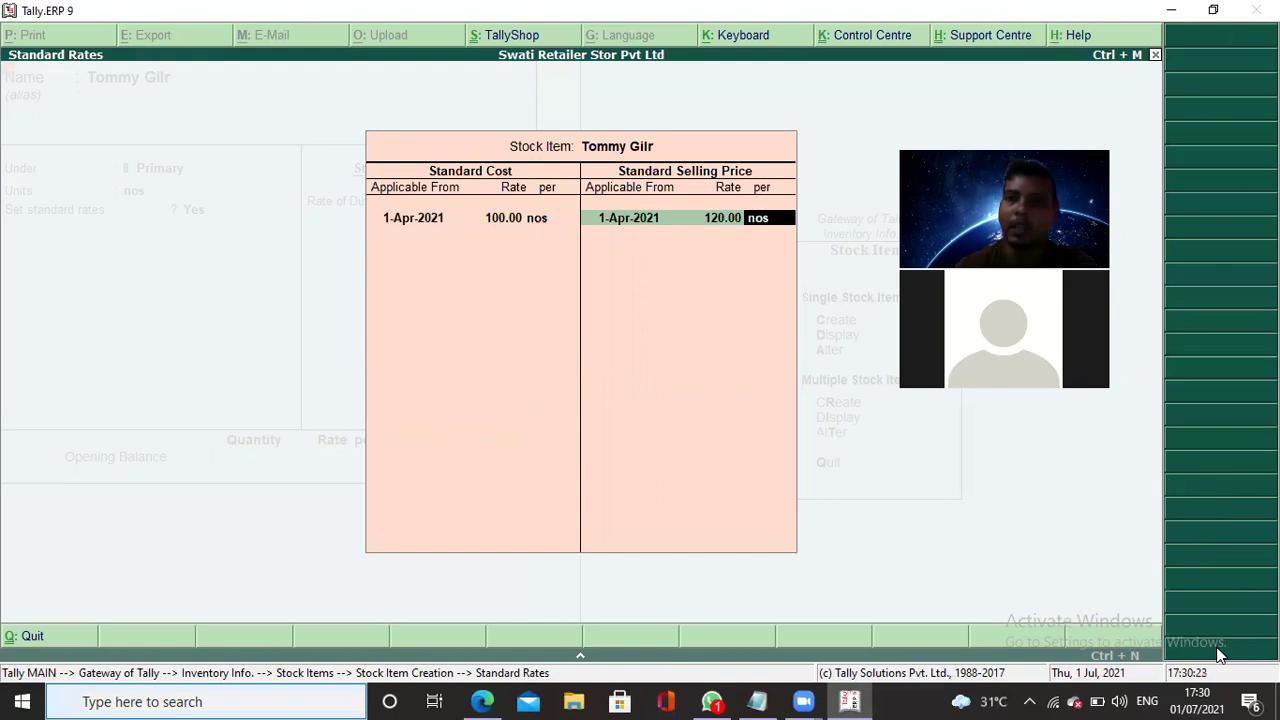
key(Return)
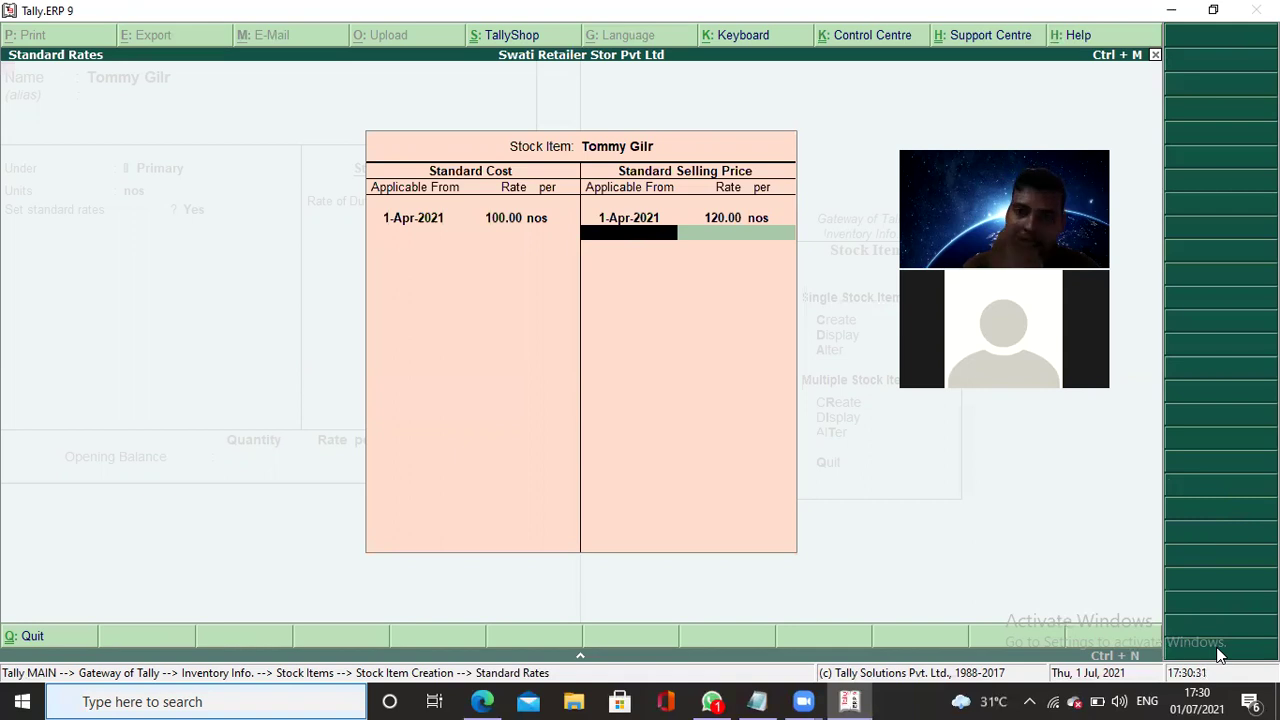
key(Return)
key(Return)
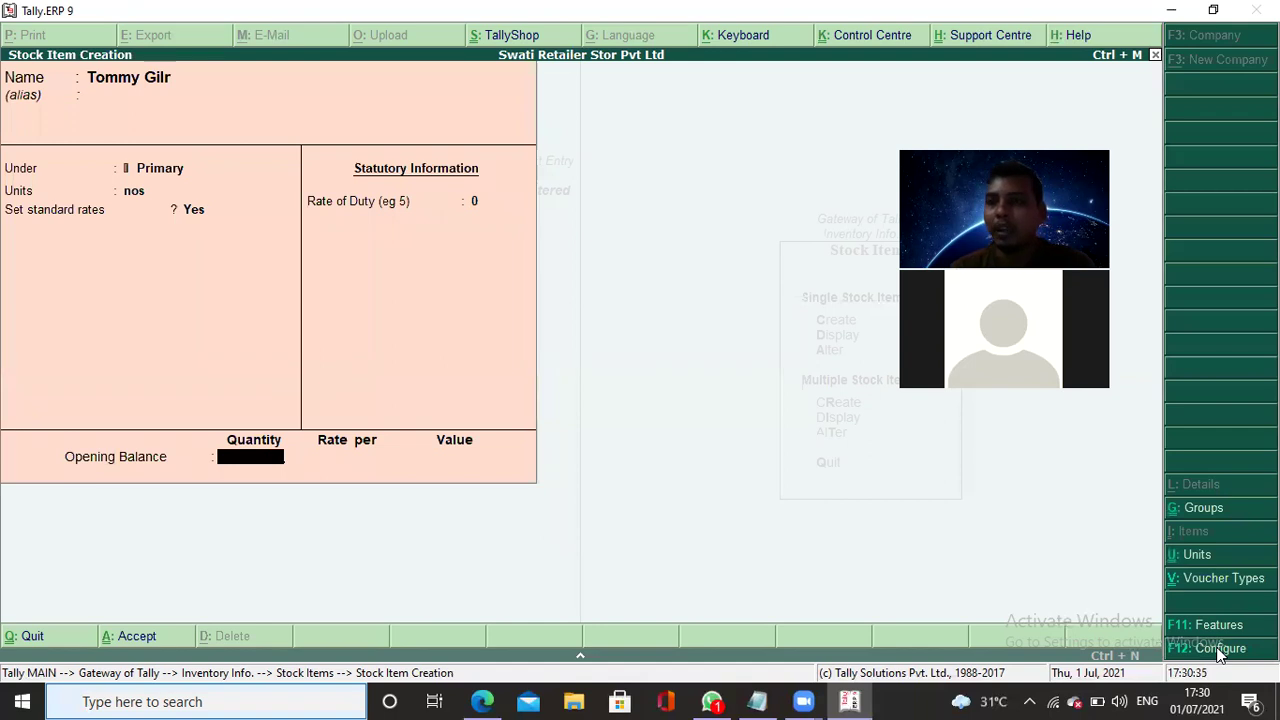
Save the stock item without an opening balance and leave stock item creation.
key(Return)
key(Return)
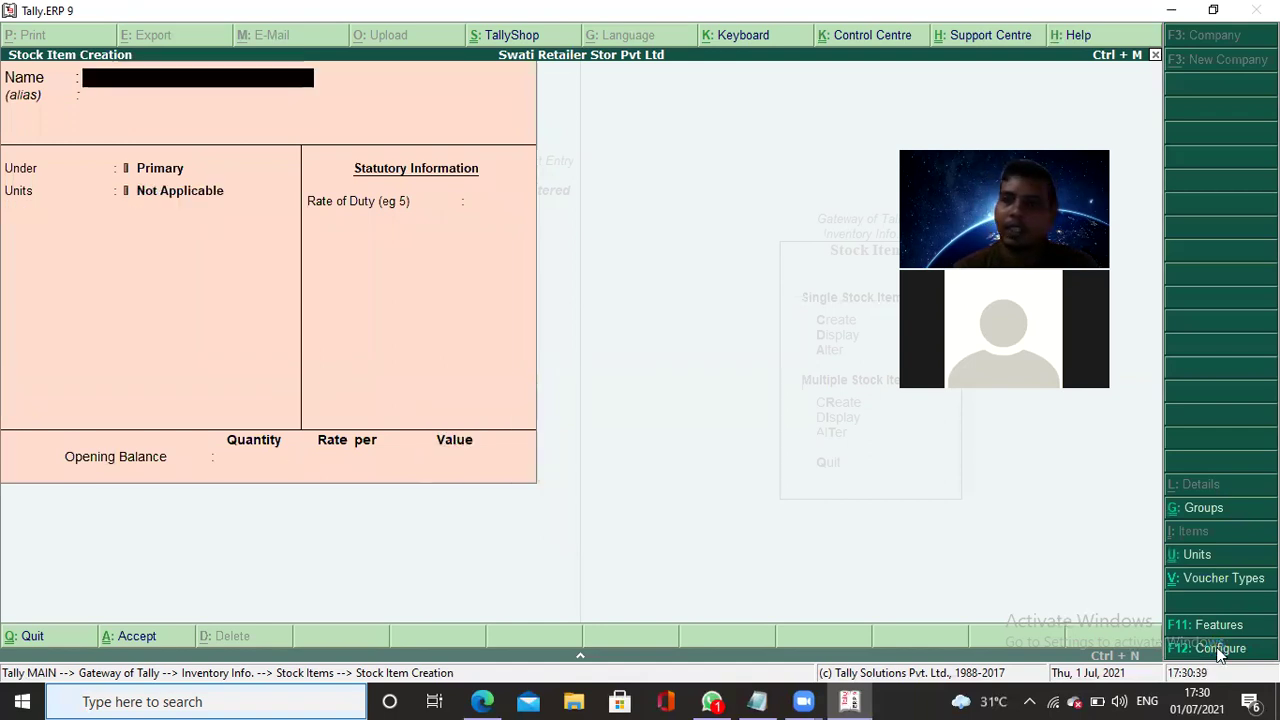
key(Escape)
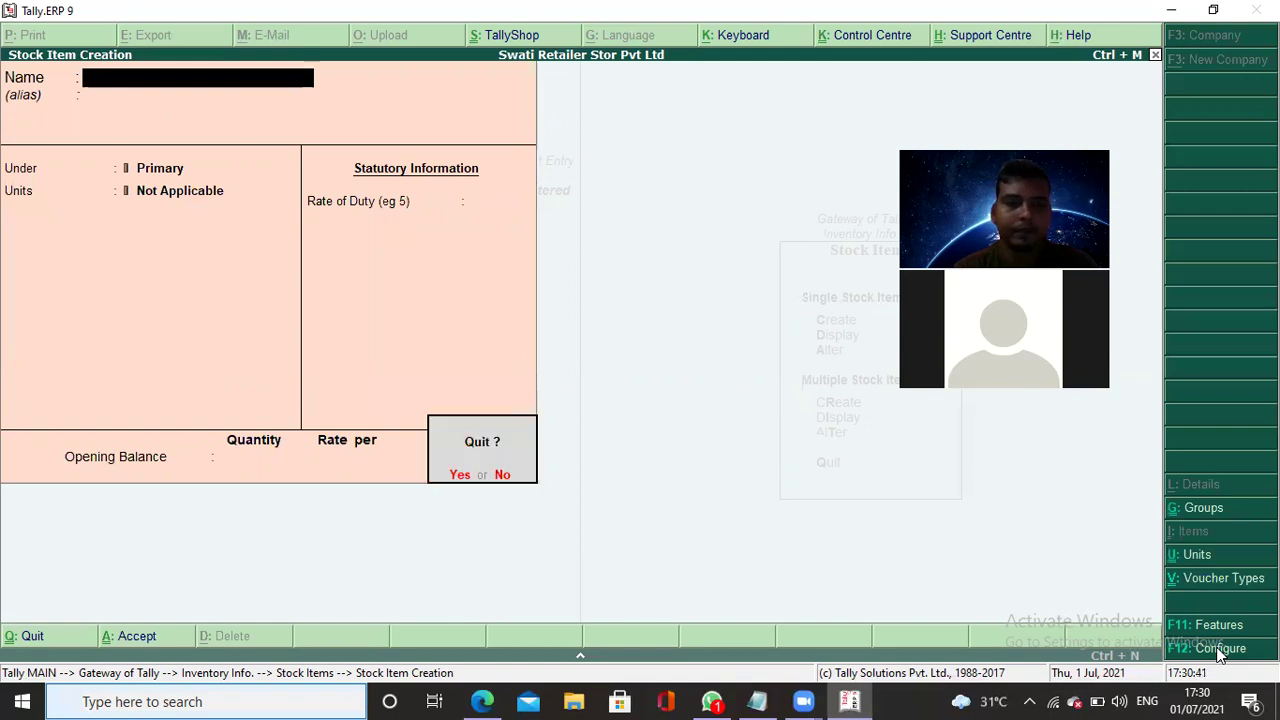
key(Return)
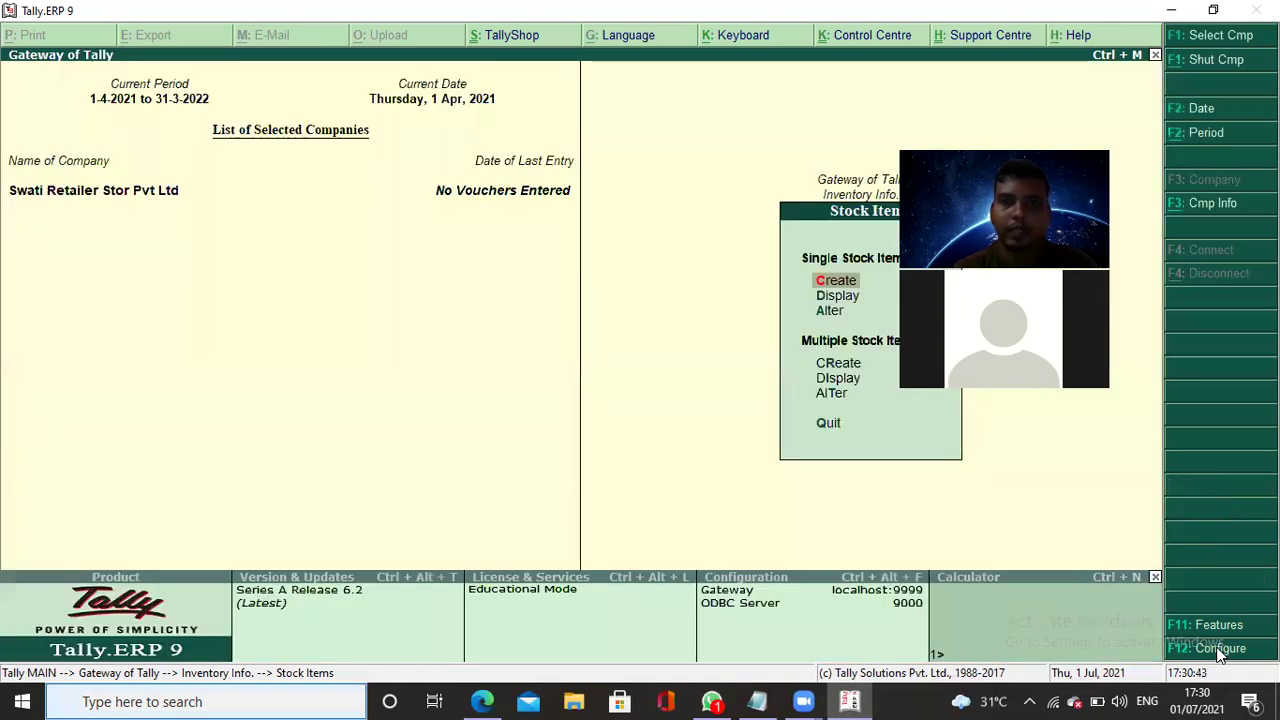
Check the purchase task in Notepad, return to Tally.ERP 9, and open a new Purchase voucher.
click(758, 700)
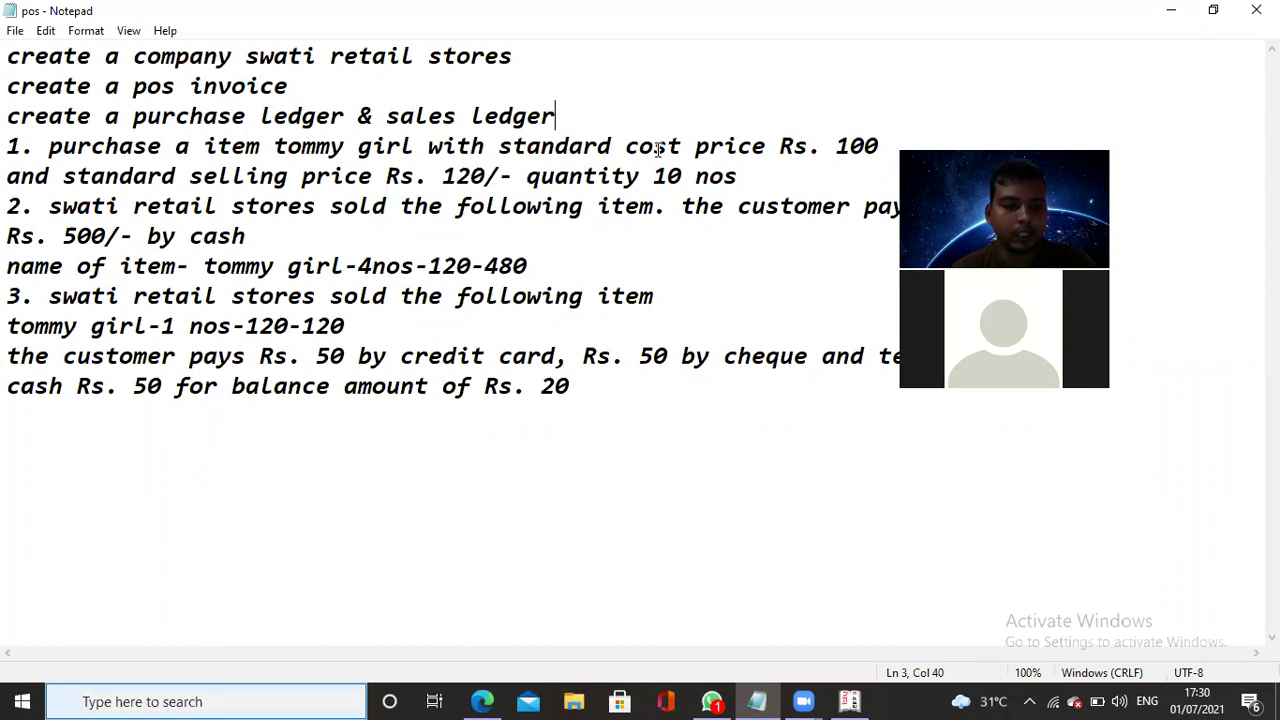
key(alt+Tab)
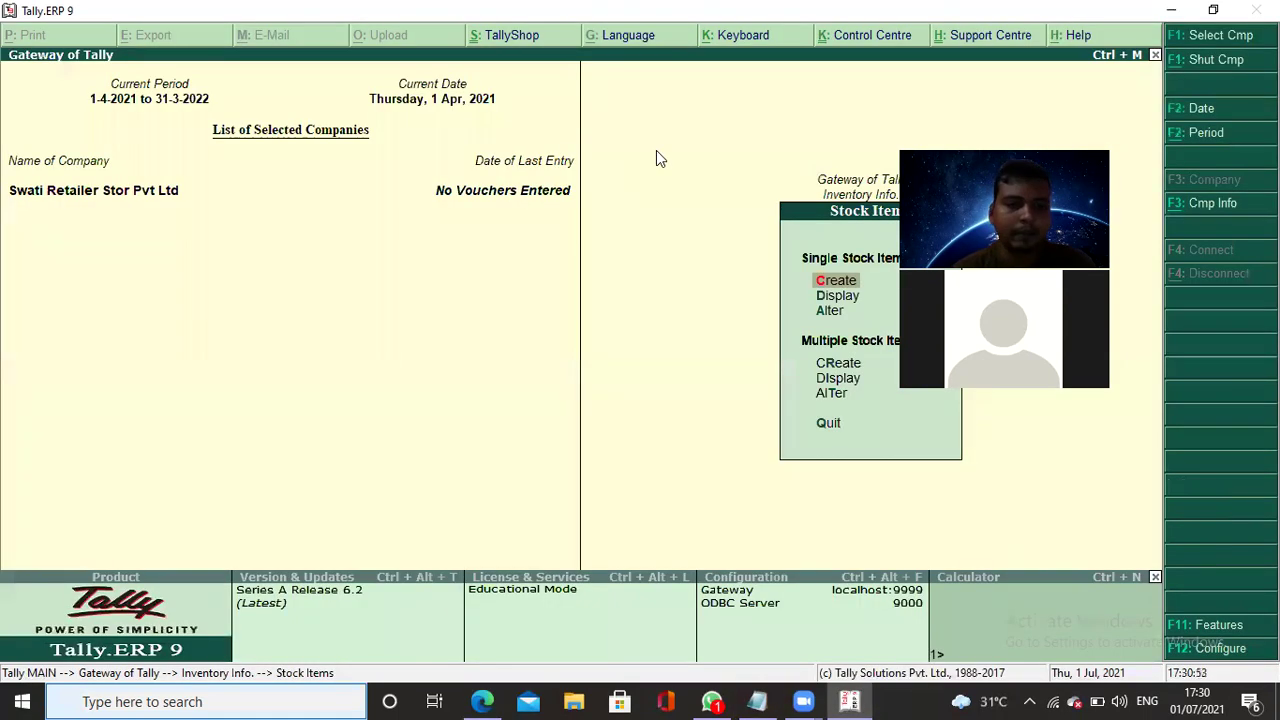
key(Escape)
key(Escape)
key(Down)
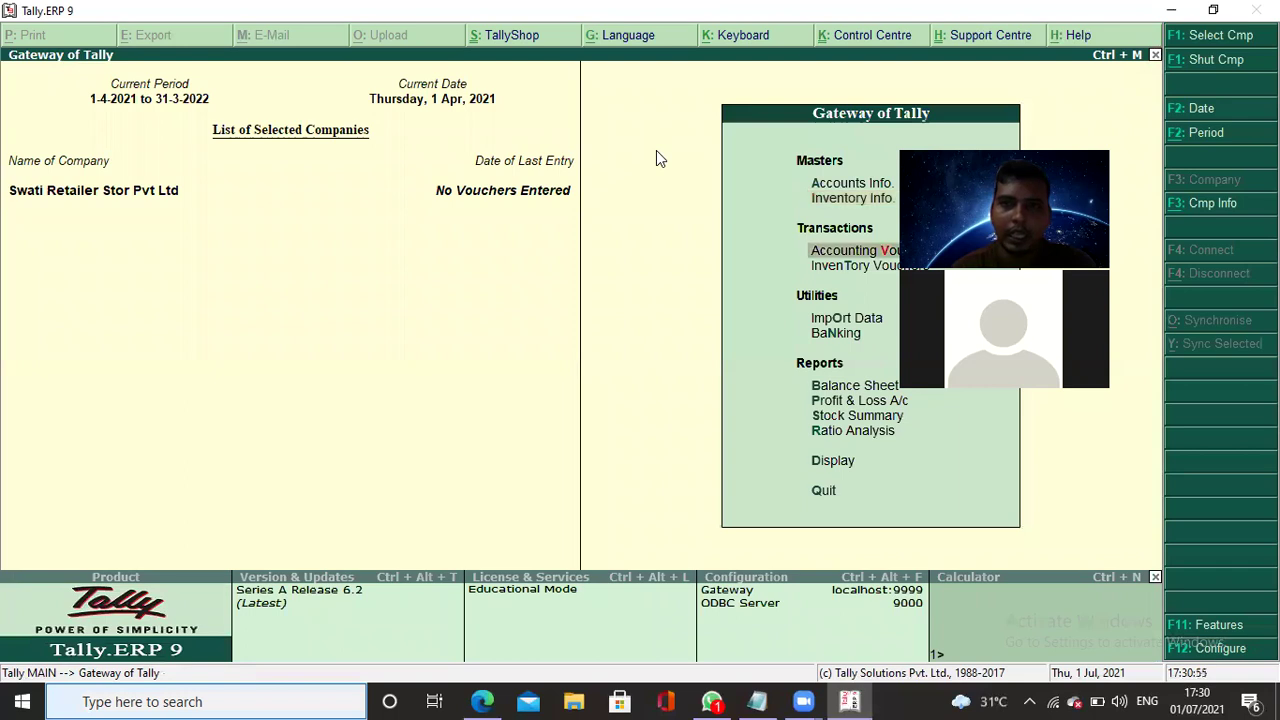
key(Return)
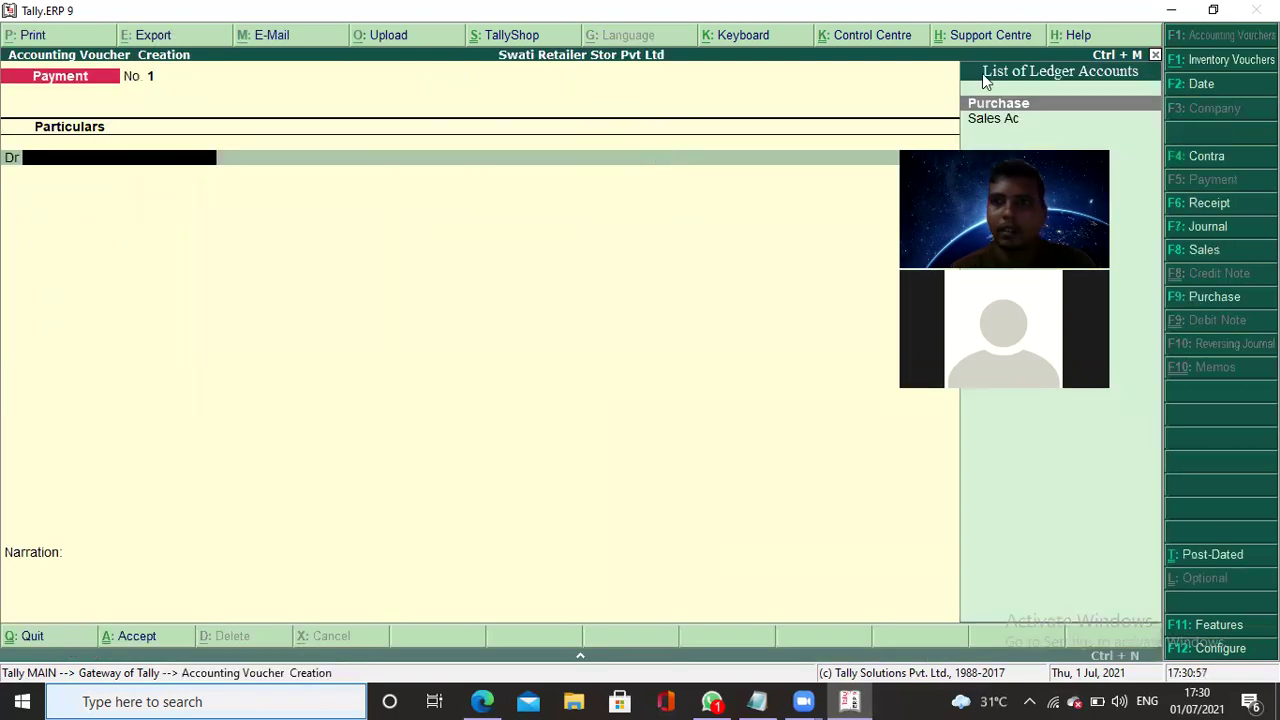
click(1198, 297)
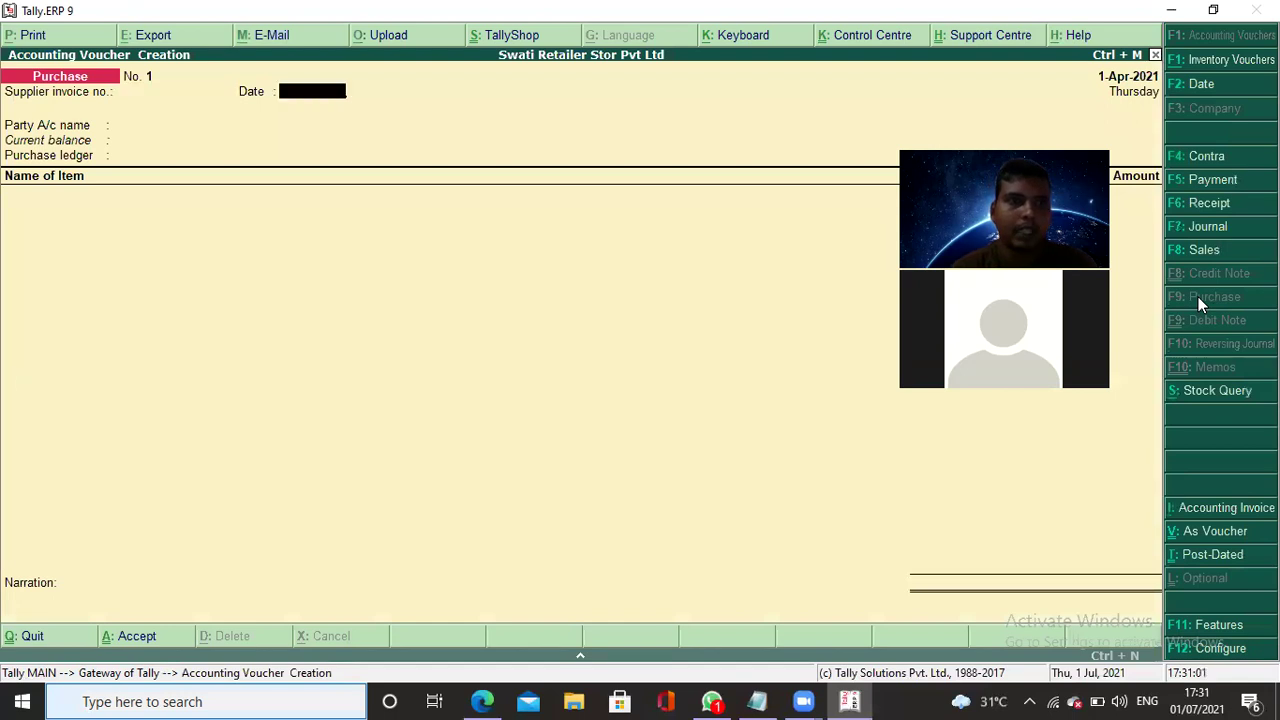
Set the voucher's party account to Cash and its purchase ledger to Purchase, leaving the supplier invoice details blank.
key(Return)
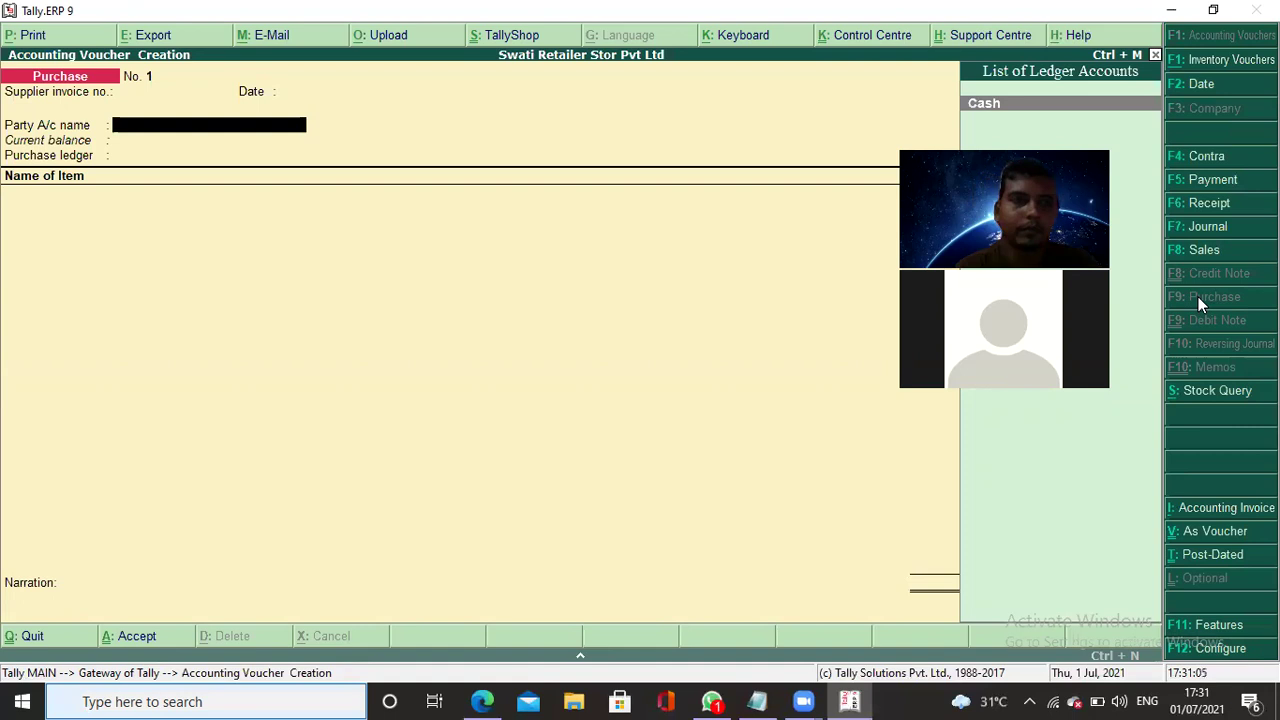
key(Return)
key(Return)
key(Return)
key(Return)
key(Return)
key(Return)
key(Return)
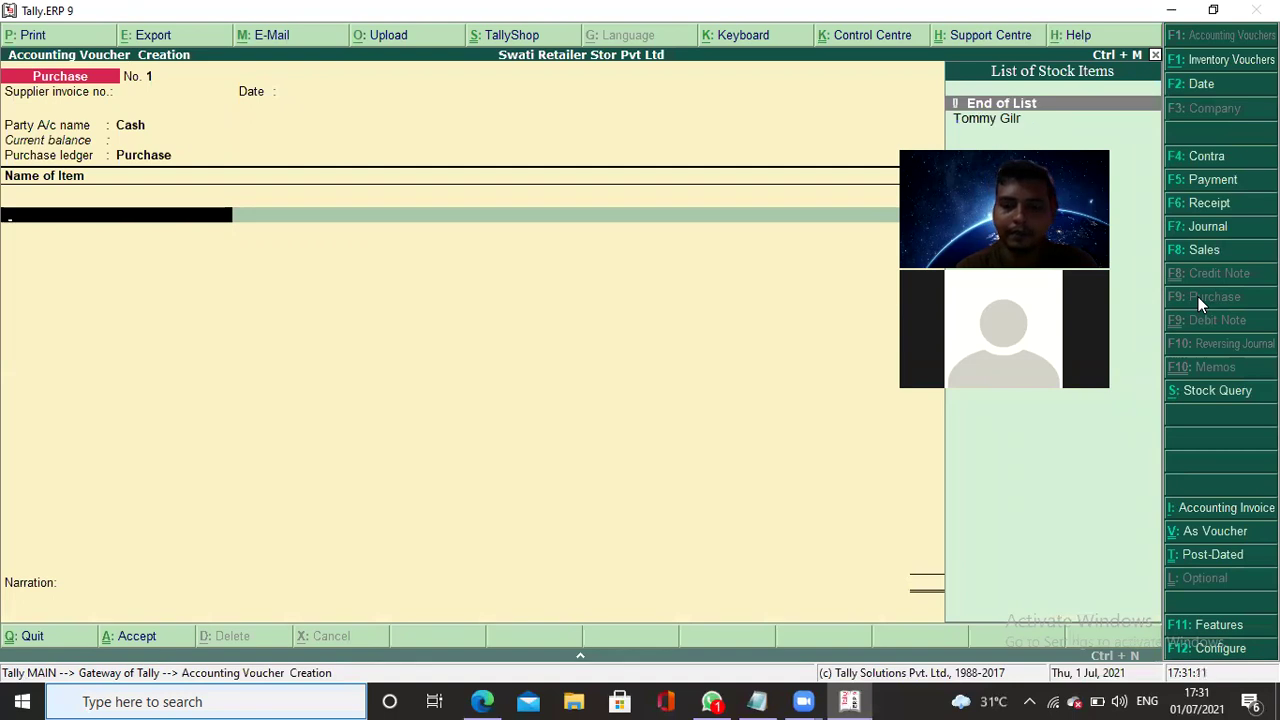
Add 10 nos of Tommy Gilr at a rate of 100.00 and save the purchase voucher without a narration.
key(Down)
key(Return)
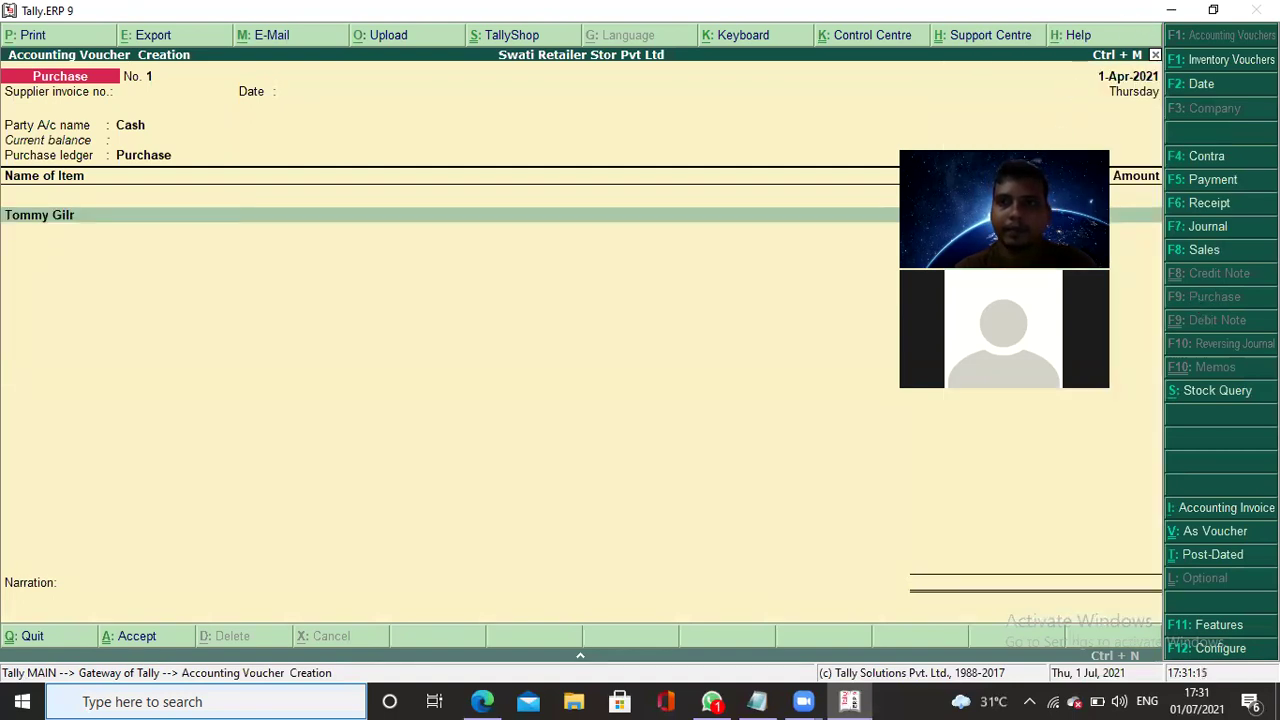
text(10)
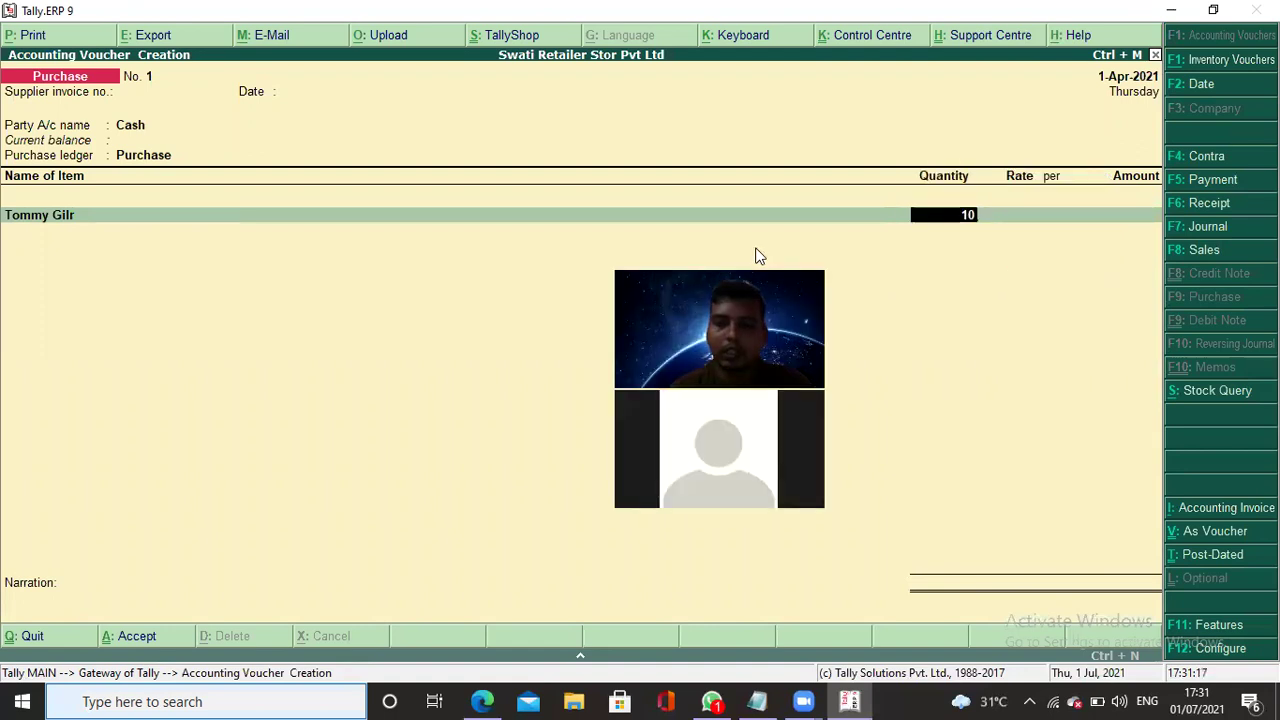
key(Return)
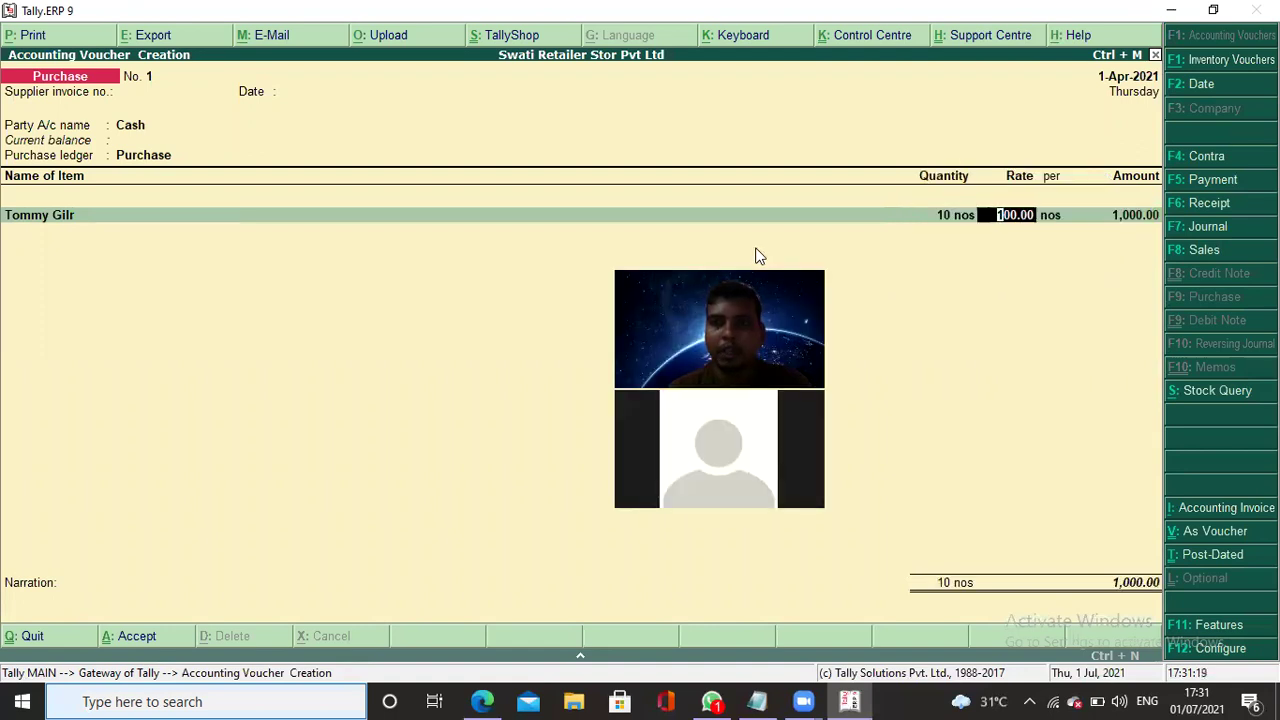
key(Return)
key(Return)
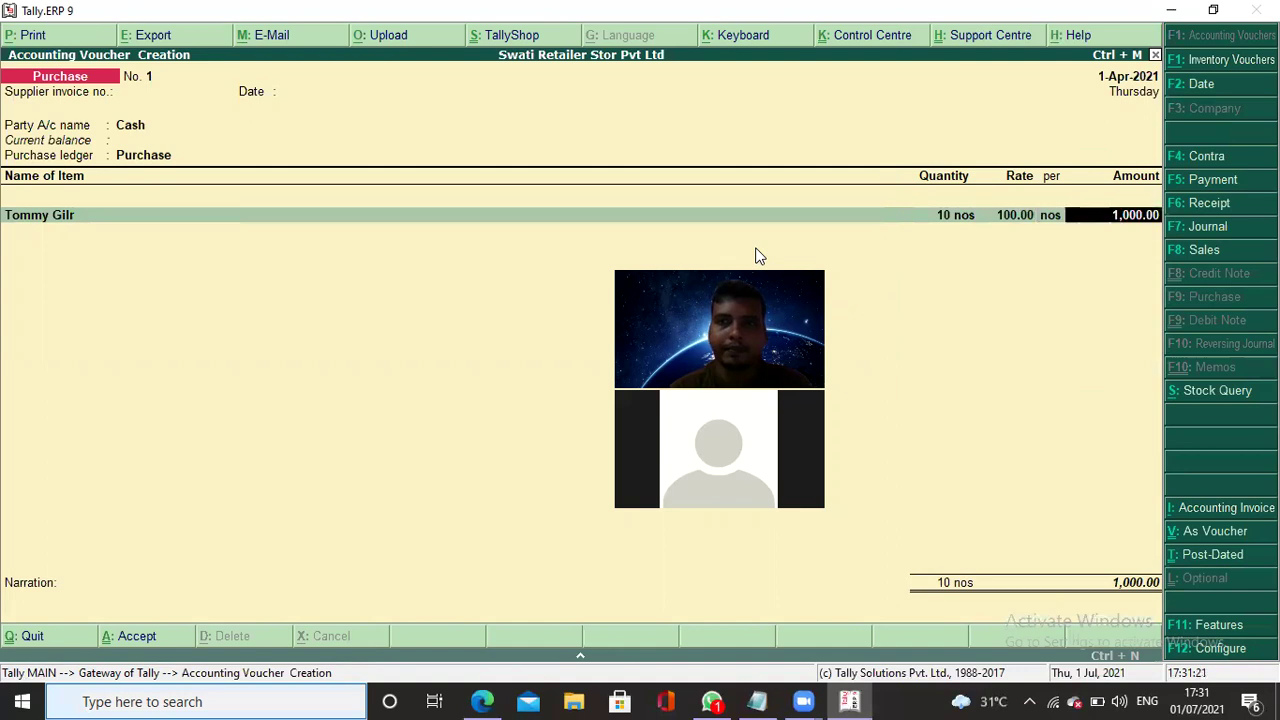
key(Return)
key(Return)
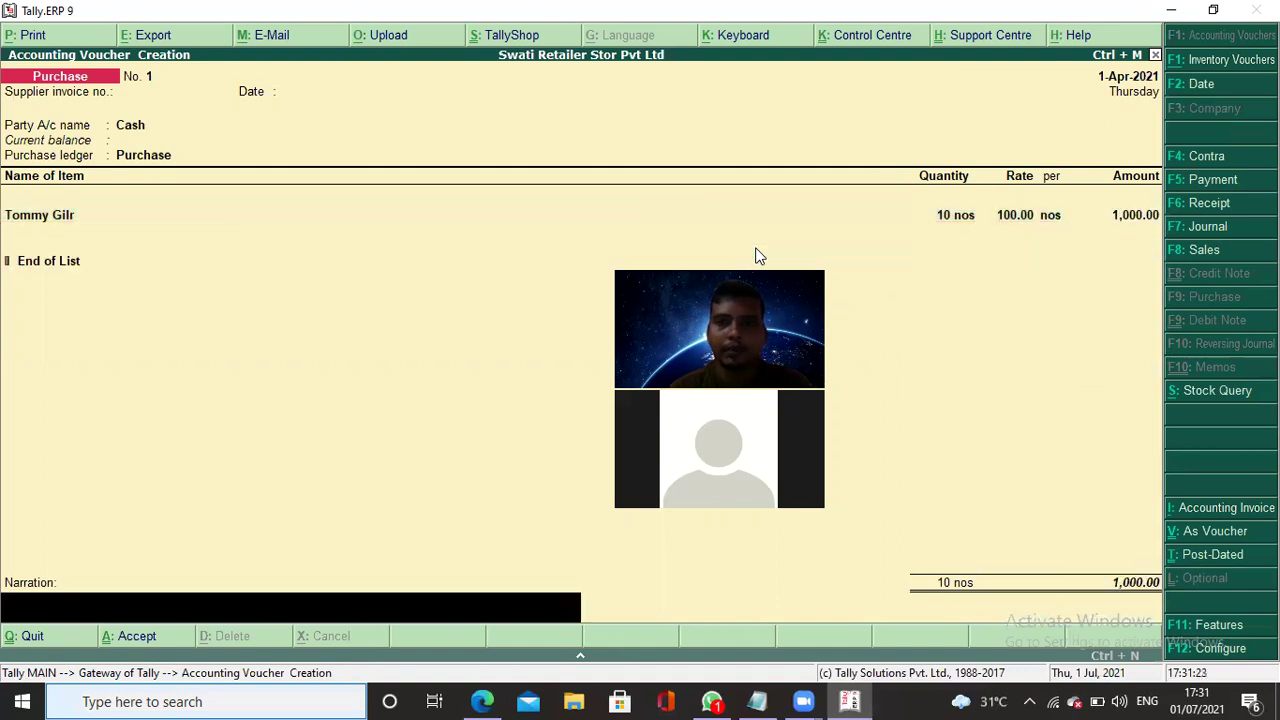
key(Return)
key(Return)
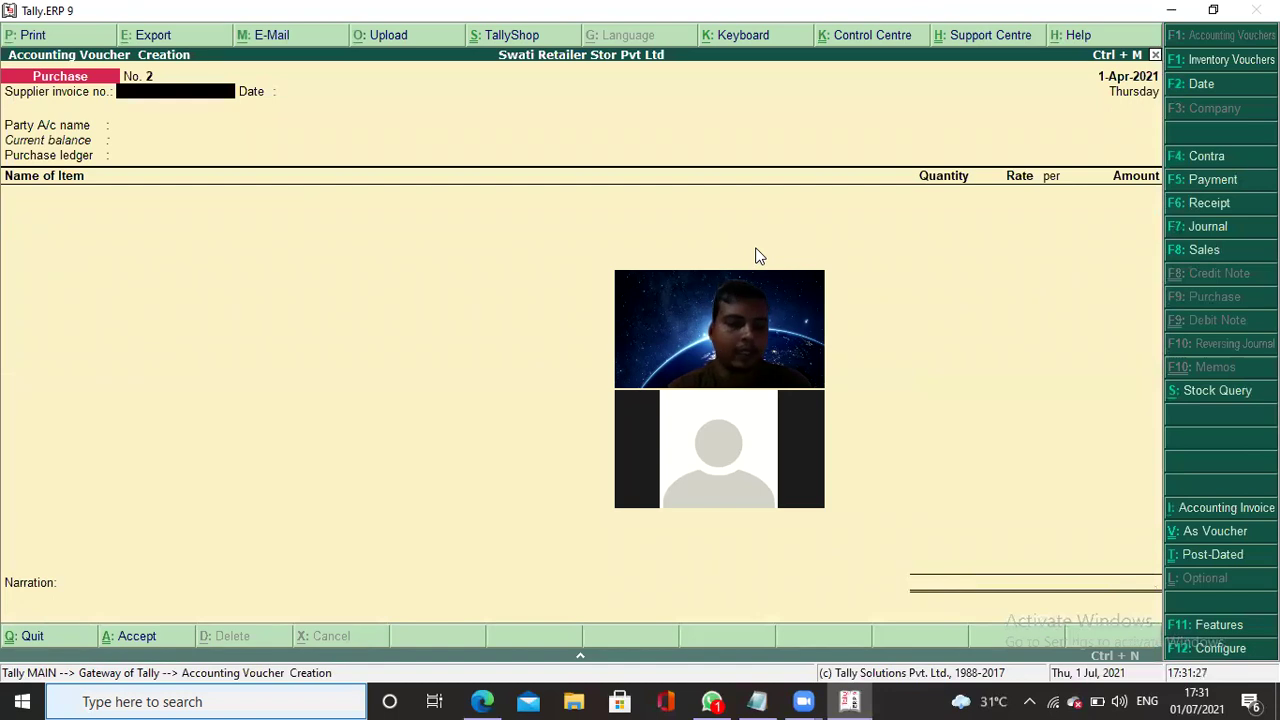
Check the cash sale task in Notepad, return to Tally.ERP 9, and open a new sales voucher of type Pos.
key(alt+Tab)
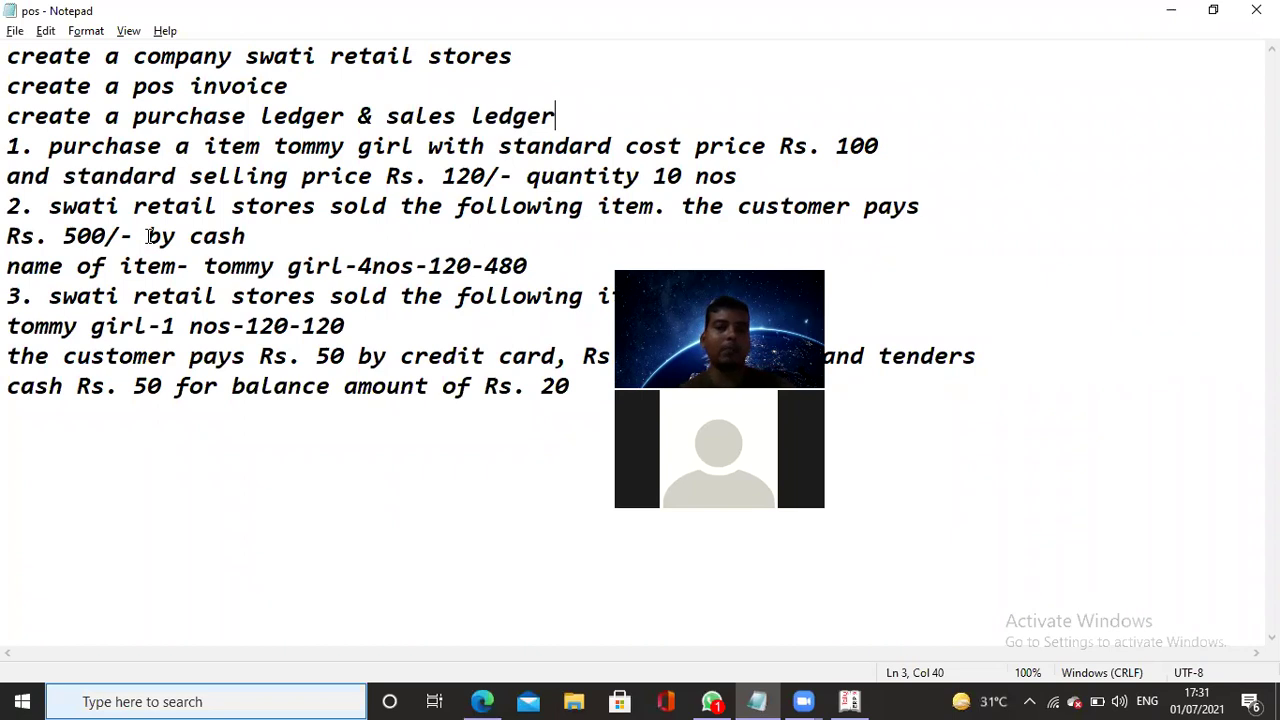
click(850, 701)
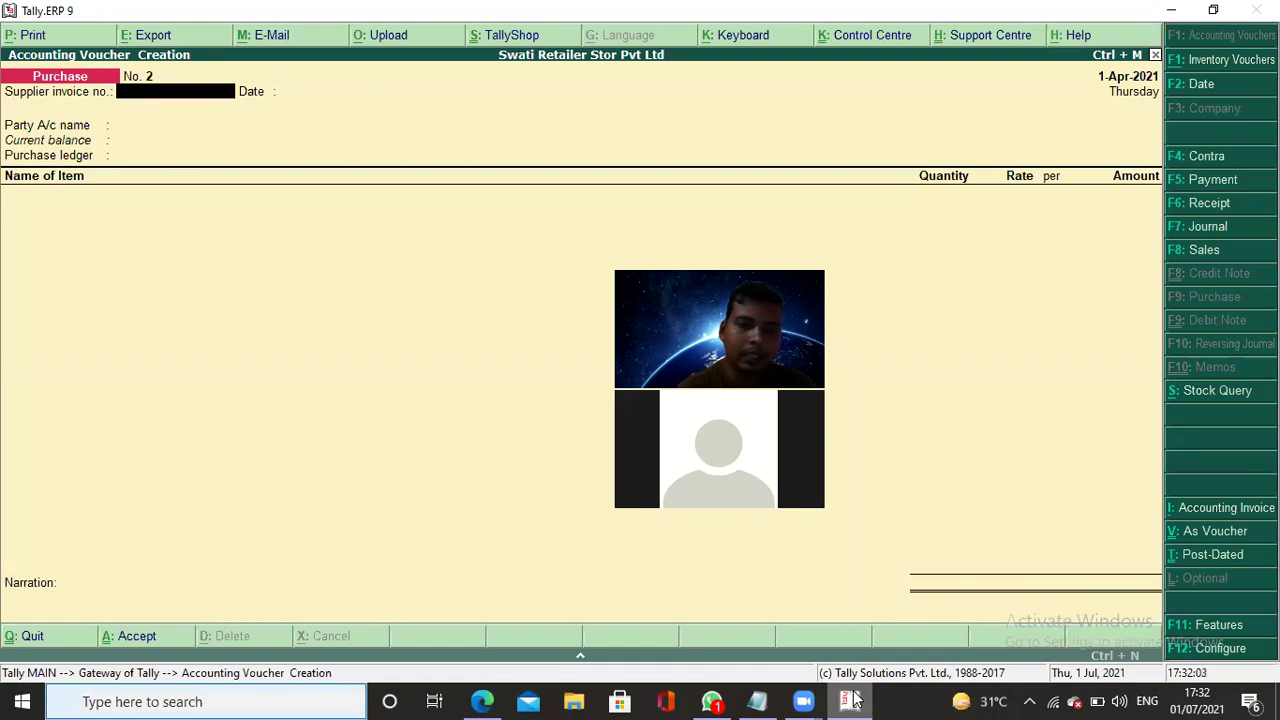
key(F8)
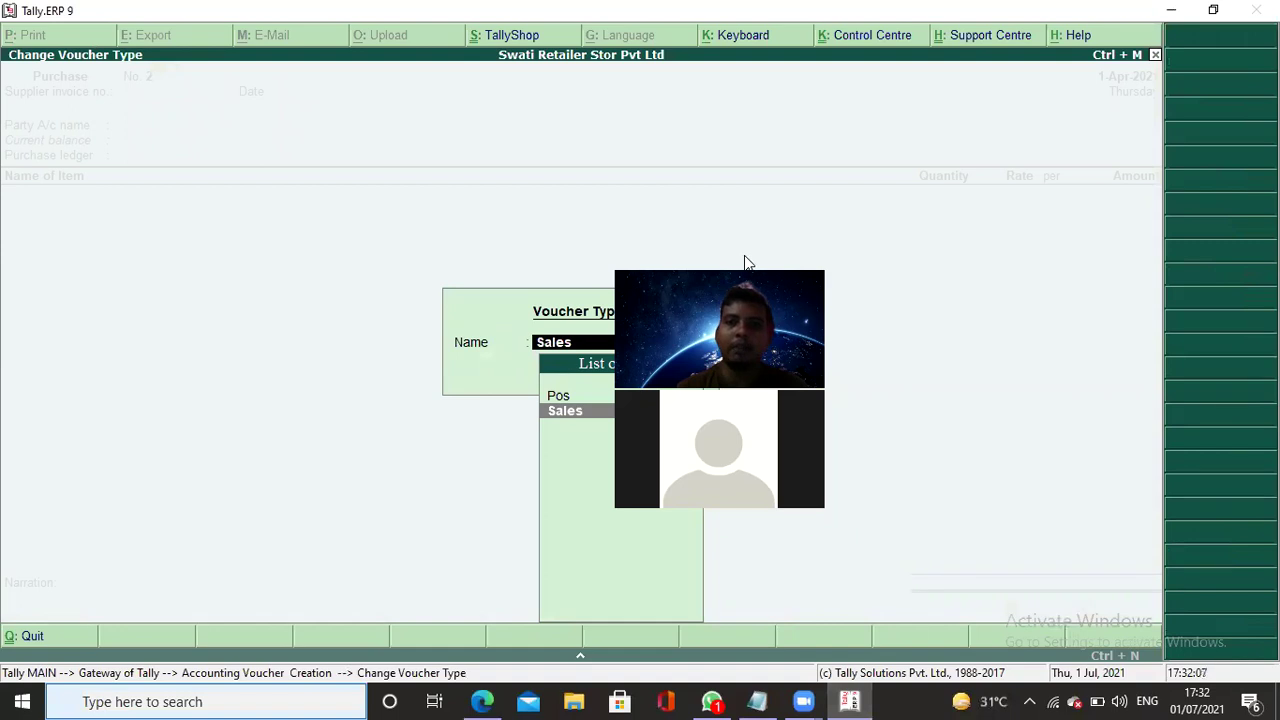
drag(735, 267, 879, 251)
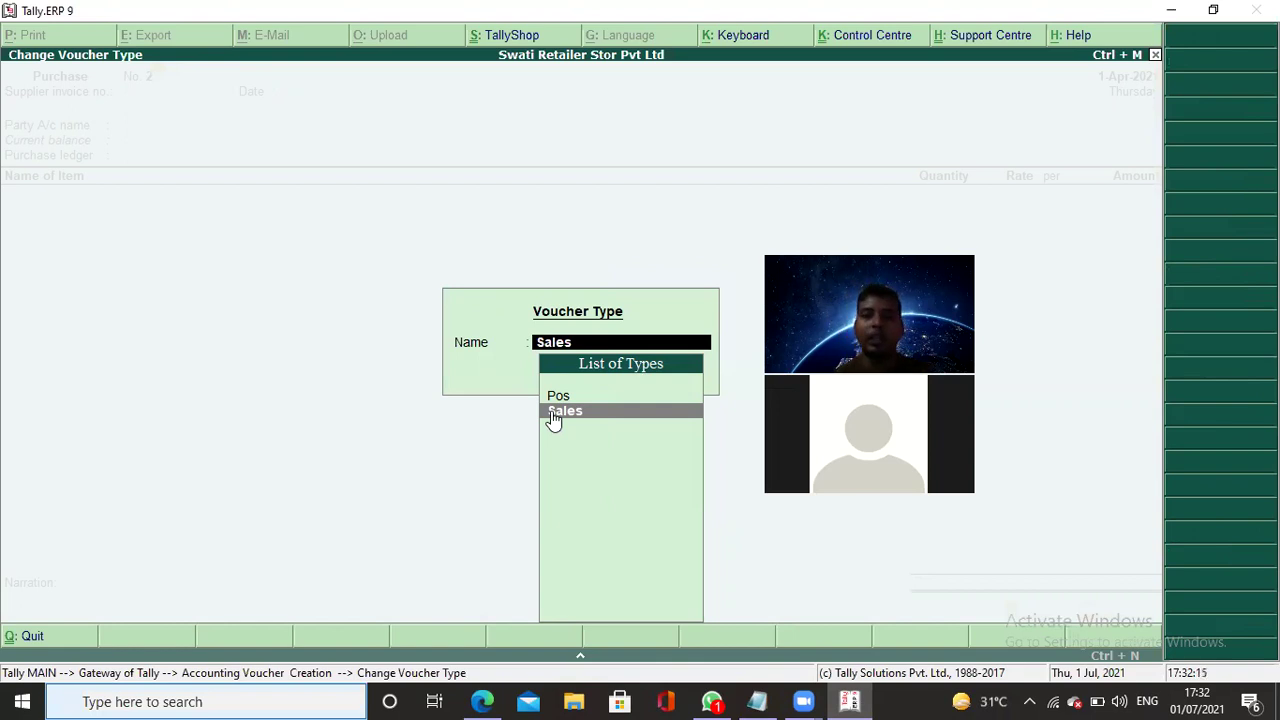
key(Up)
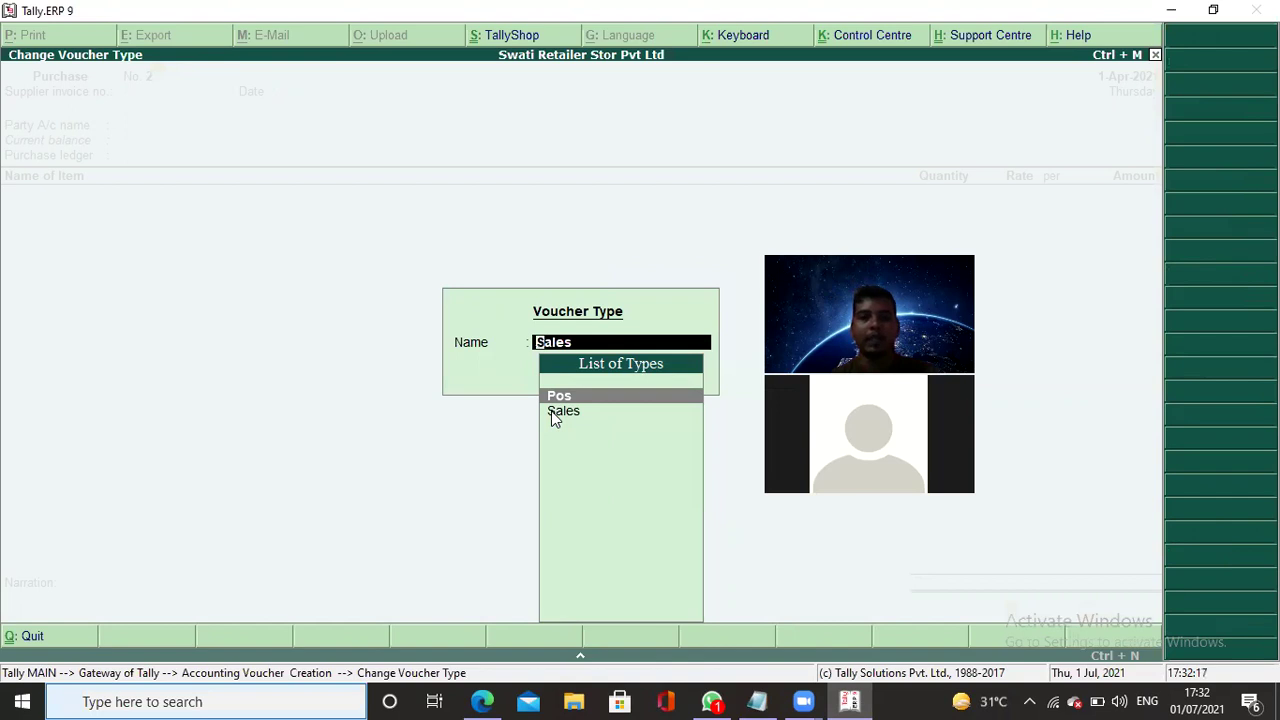
key(Return)
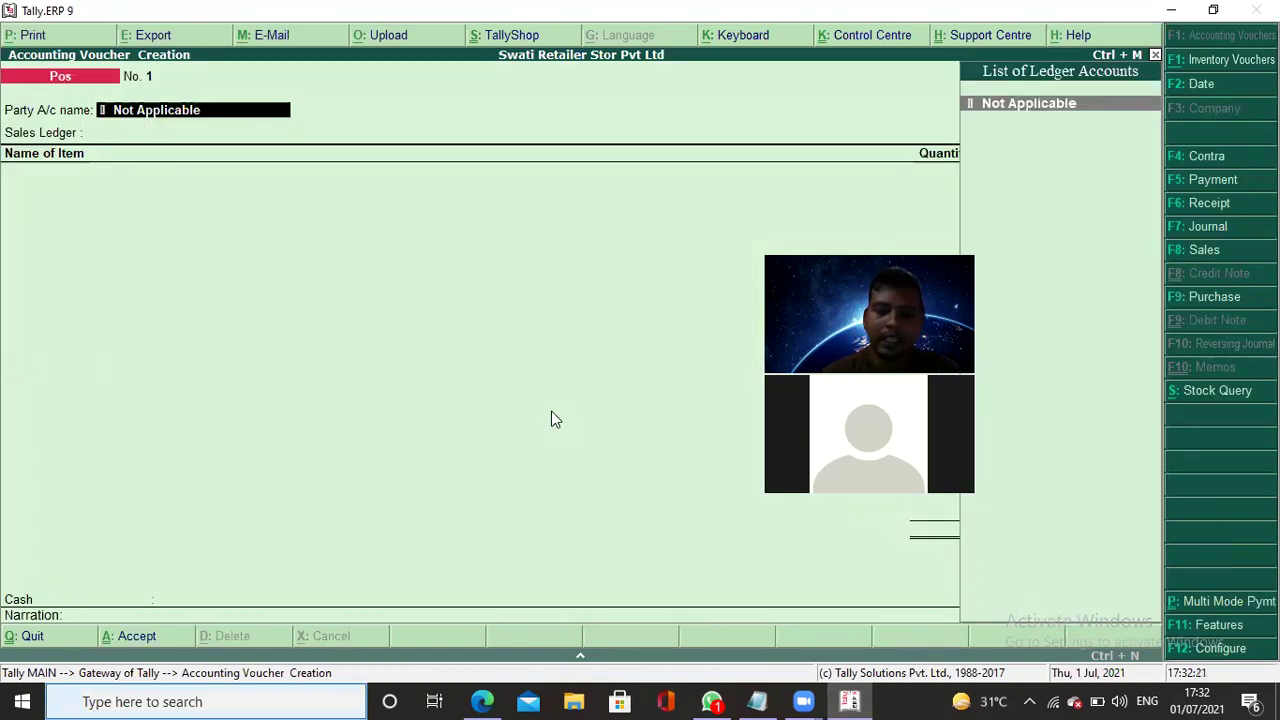
Keep the party account as Not Applicable, leave the buyer's details at their defaults, and set the sales ledger to Sales Ac.
key(Return)
key(Return)
key(Return)
key(Return)
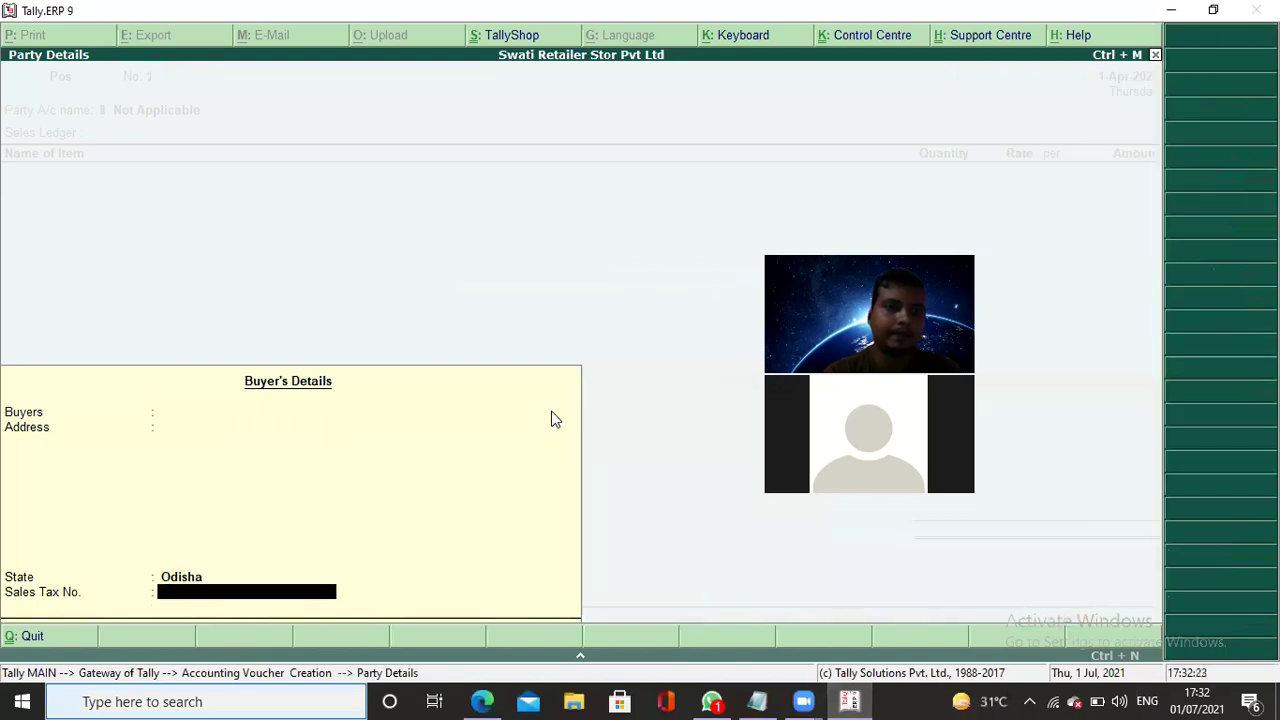
key(Return)
key(Return)
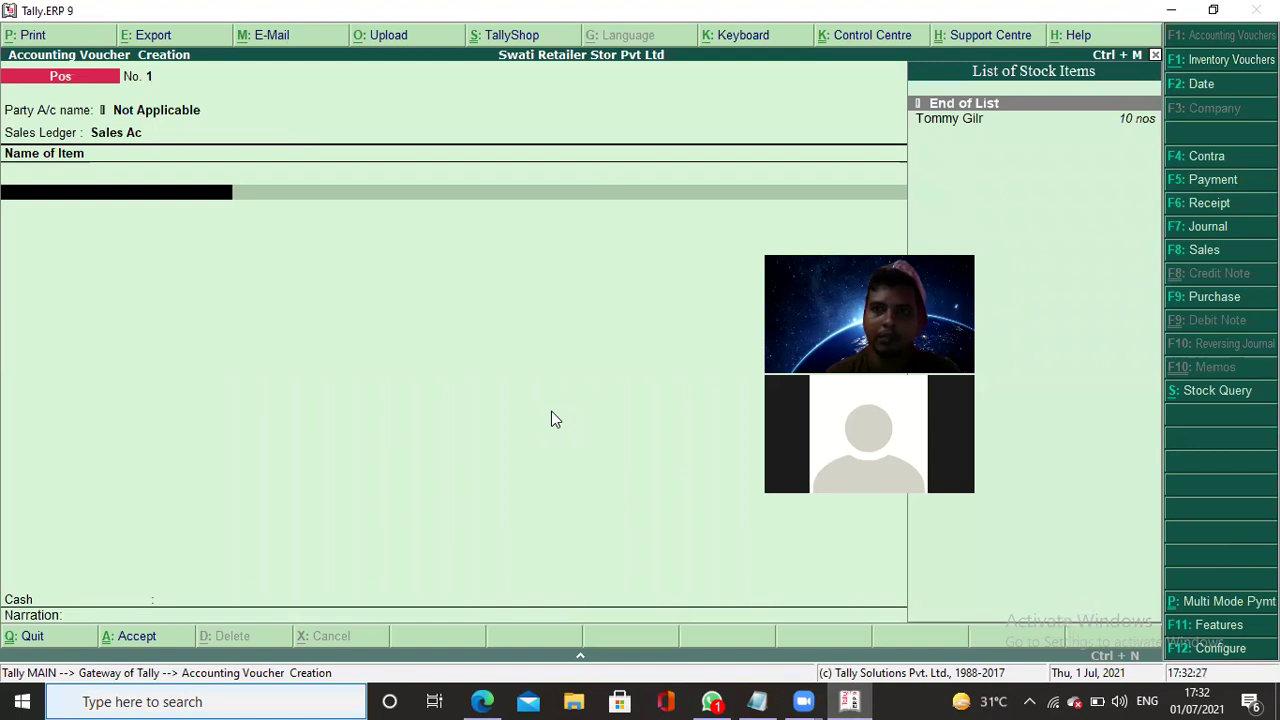
Add 4 nos of Tommy Gilr at a rate of 120.00 and end the item list.
key(Down)
key(Return)
text(1)
key(Return)
key(Return)
key(Return)
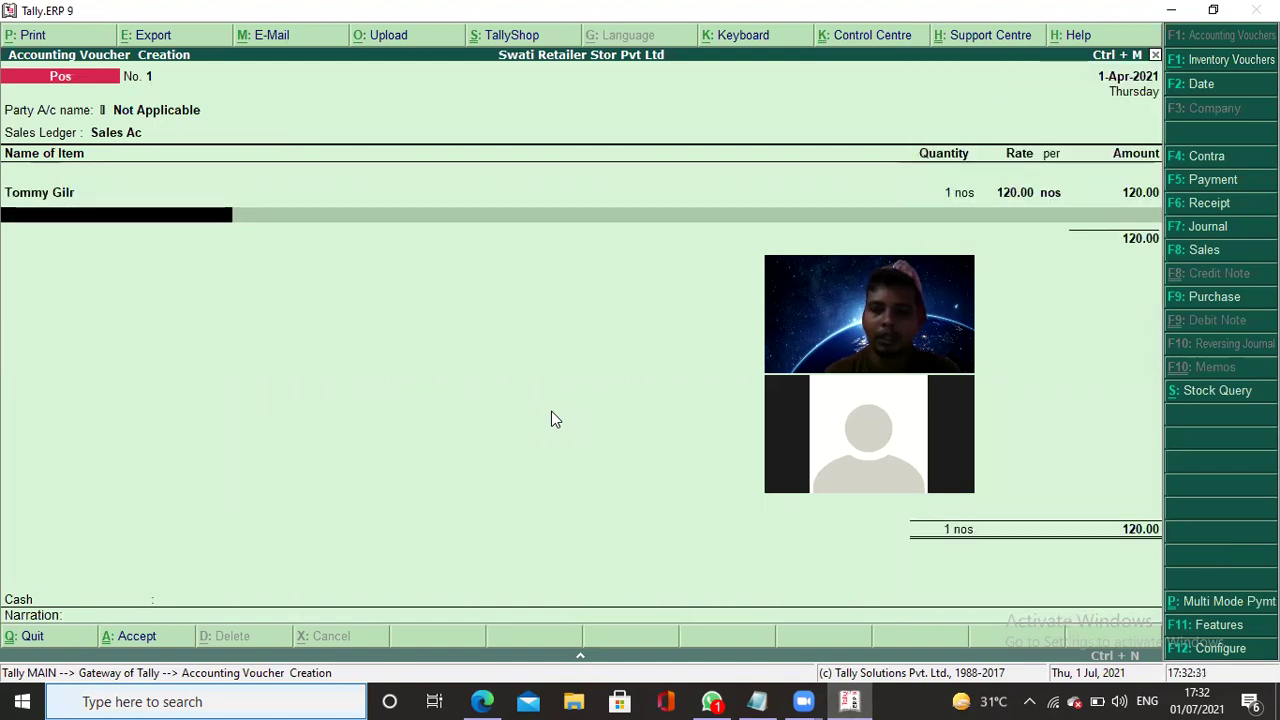
key(BackSpace)
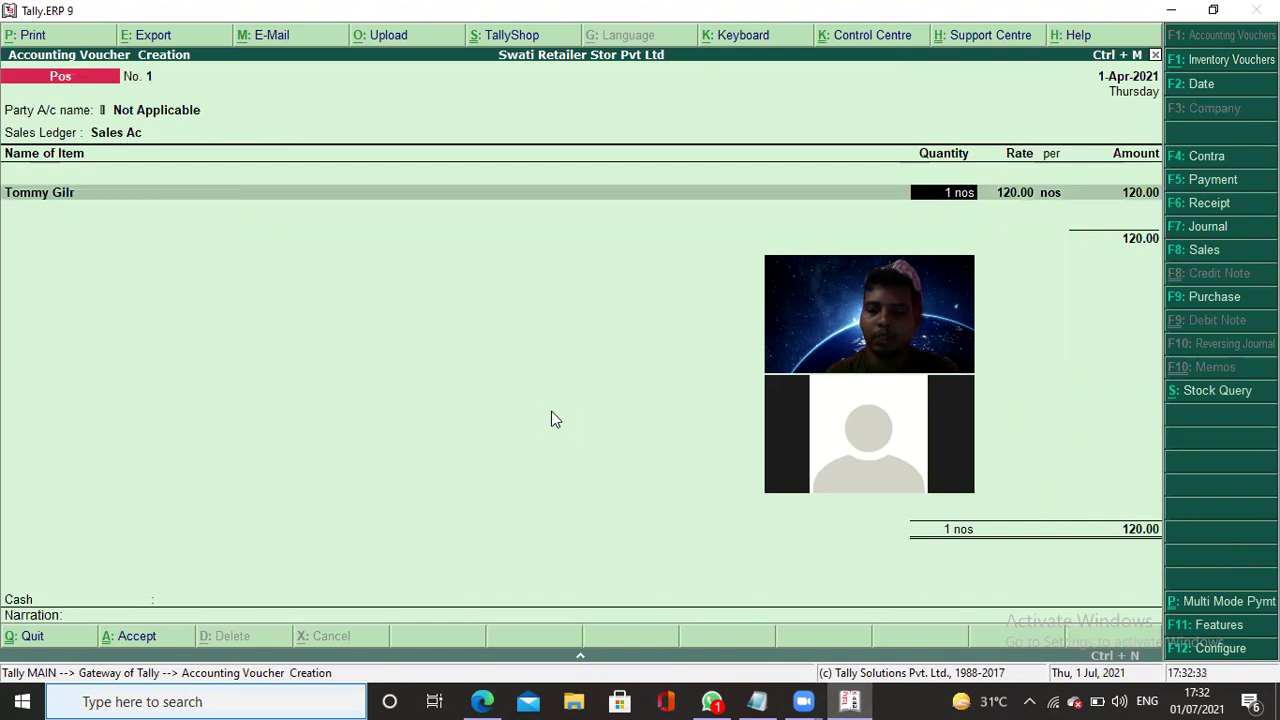
text(1)
key(Return)
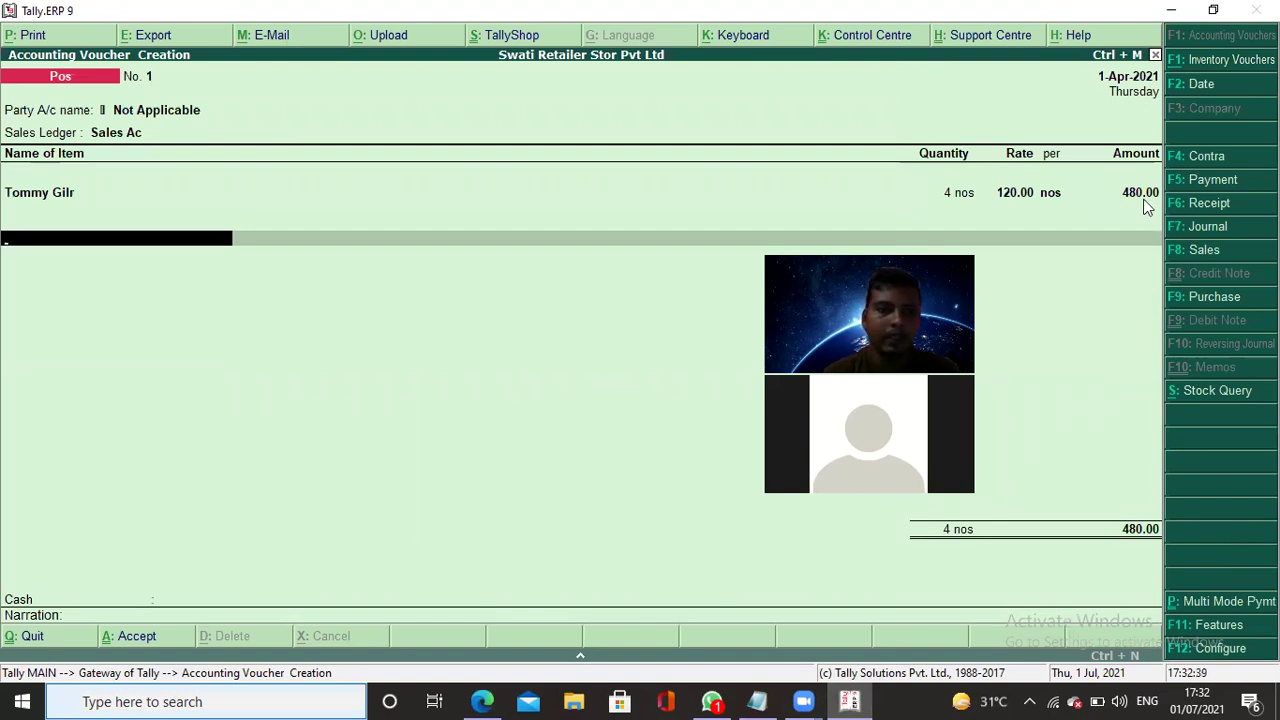
key(Return)
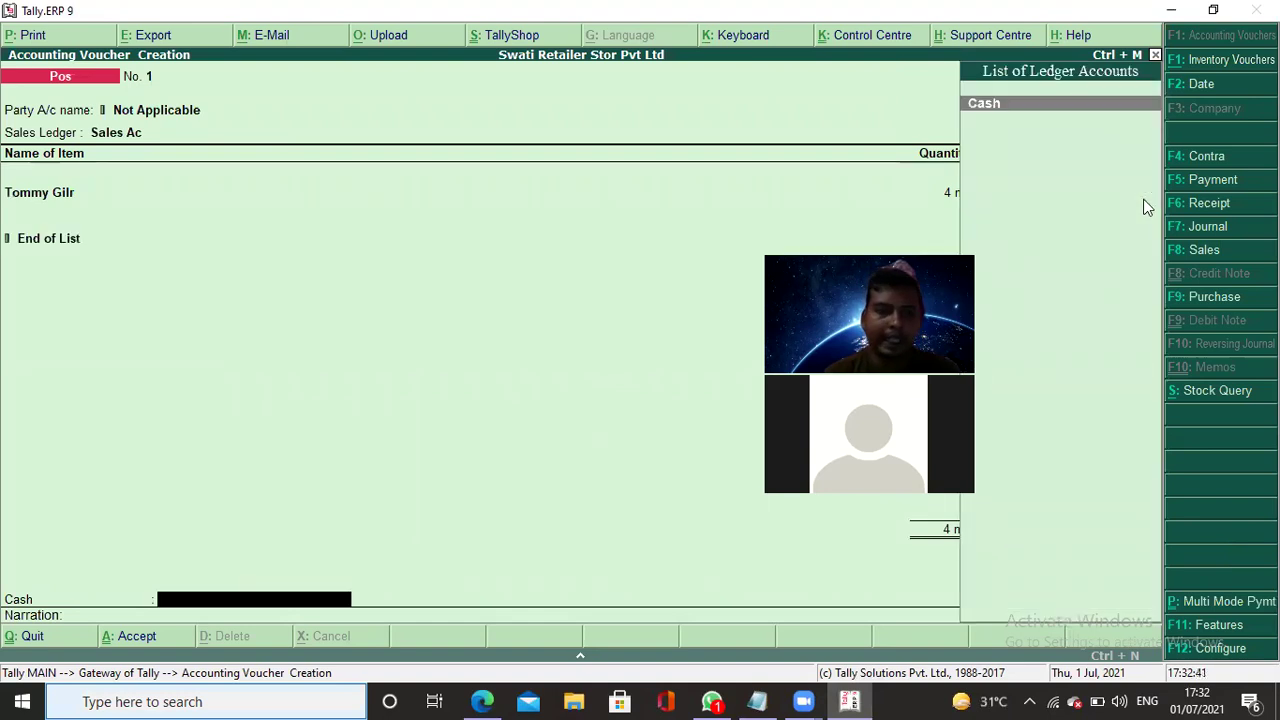
Set the payment ledger to Cash with 500 tendered and save the POS voucher without a narration.
key(Return)
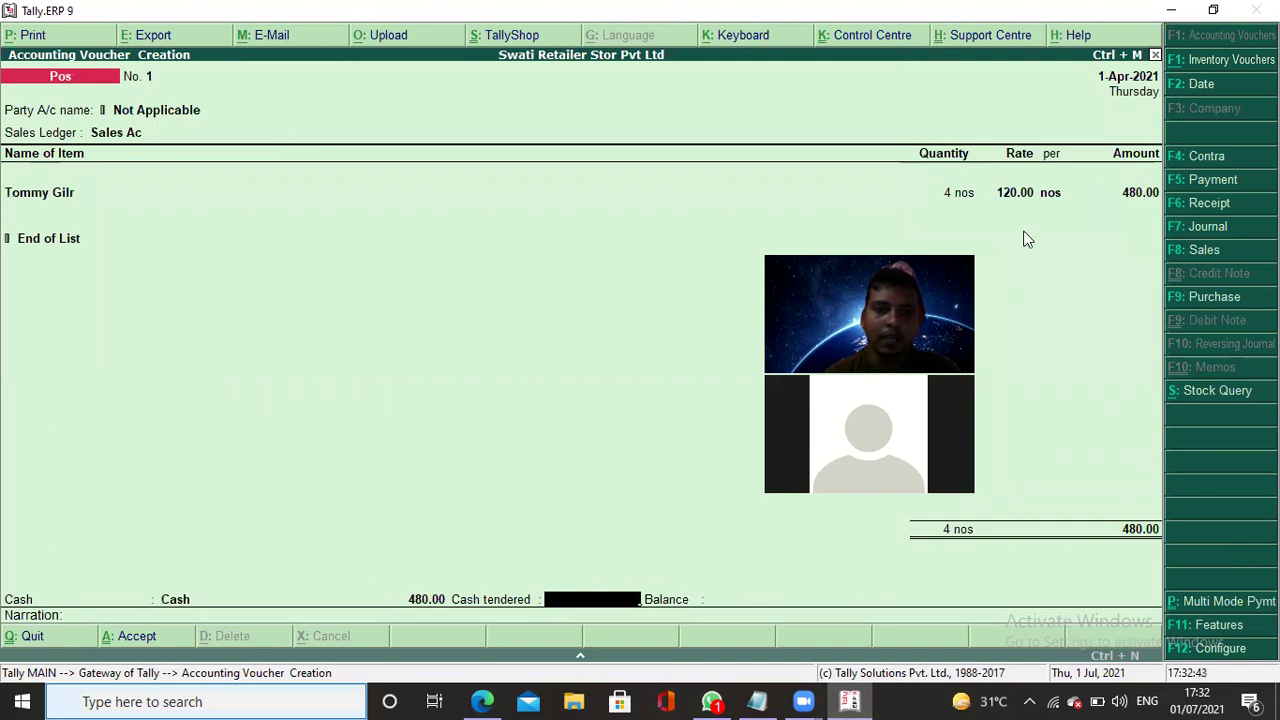
text(500)
key(Return)
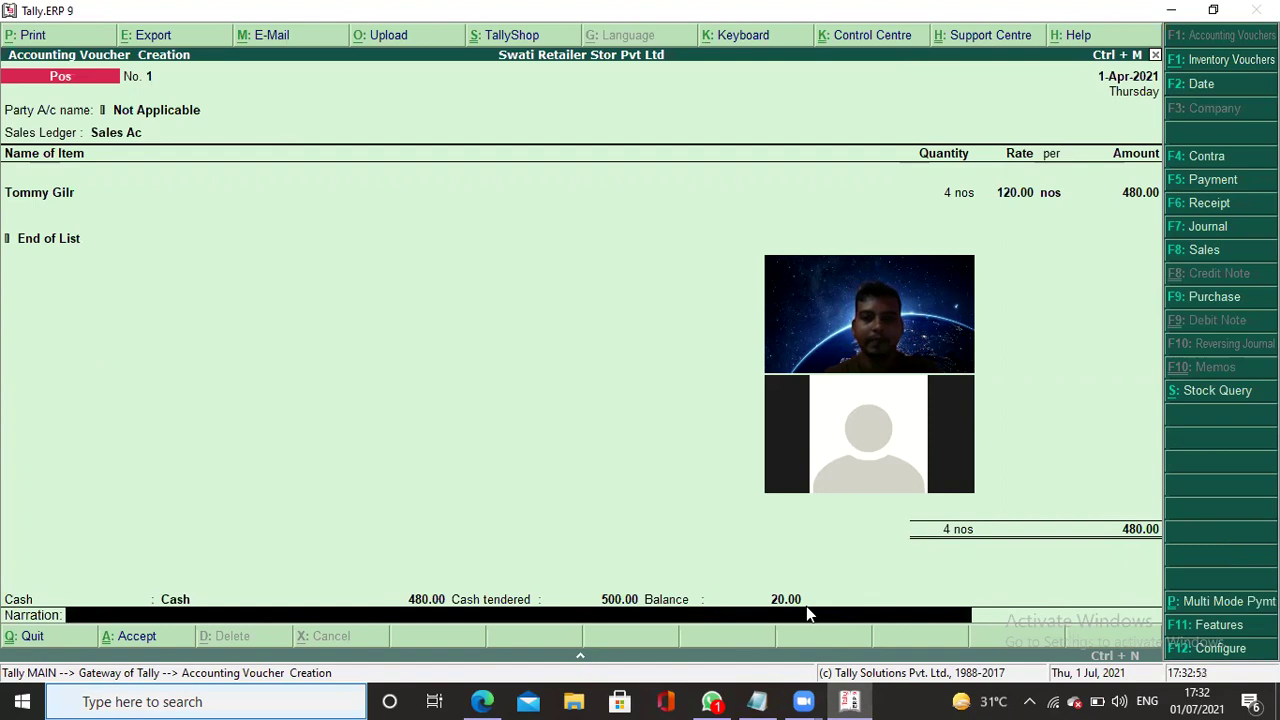
key(Return)
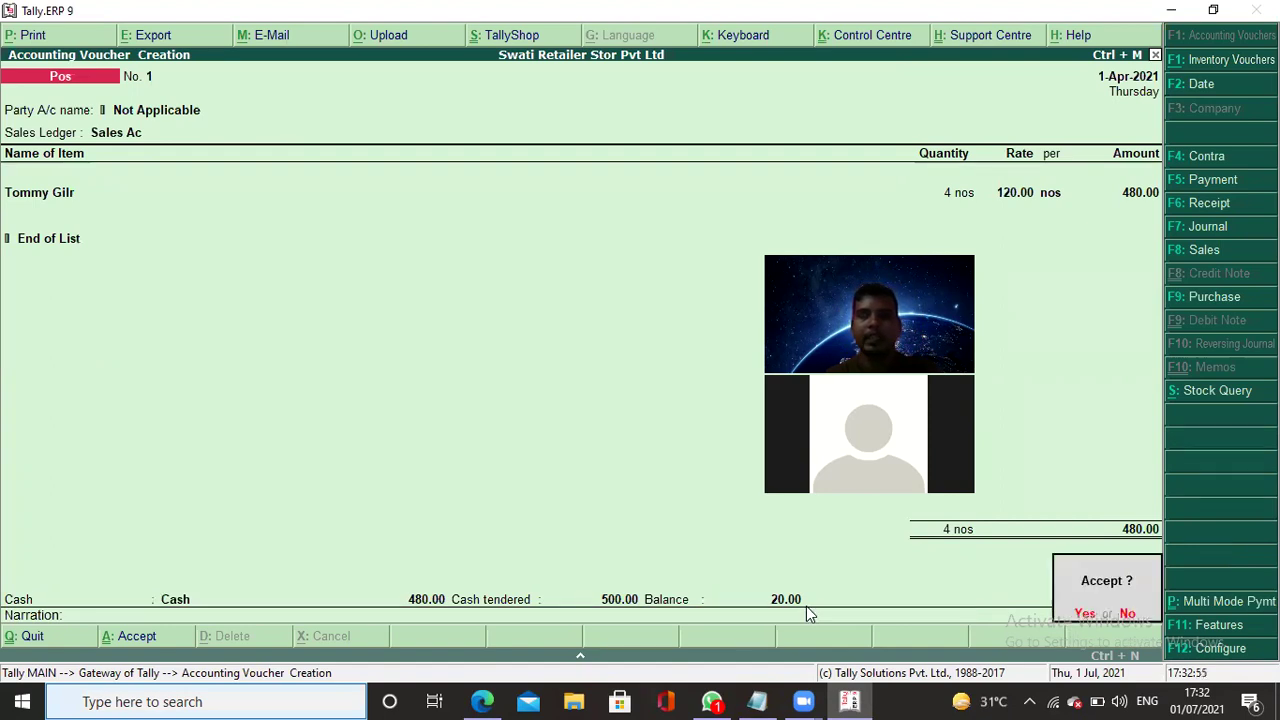
key(Return)
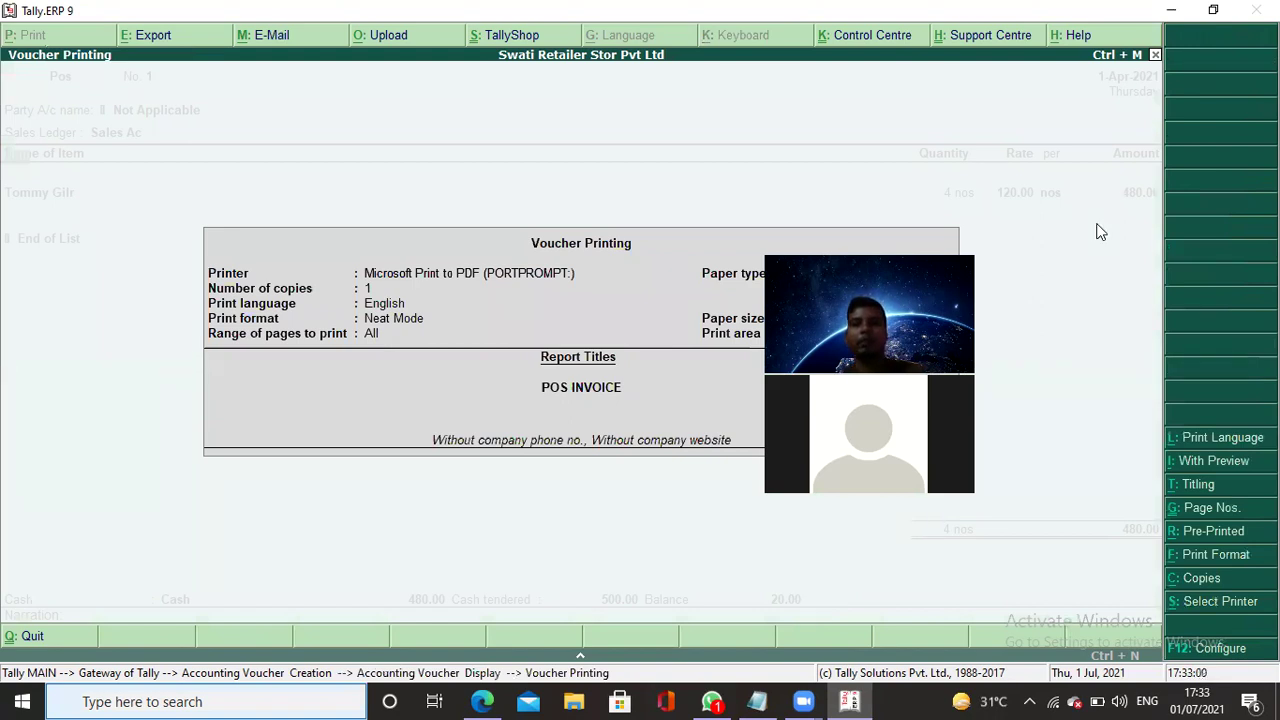
Print the POS invoice to a PDF file named j on the Desktop.
key(Return)
key(Return)
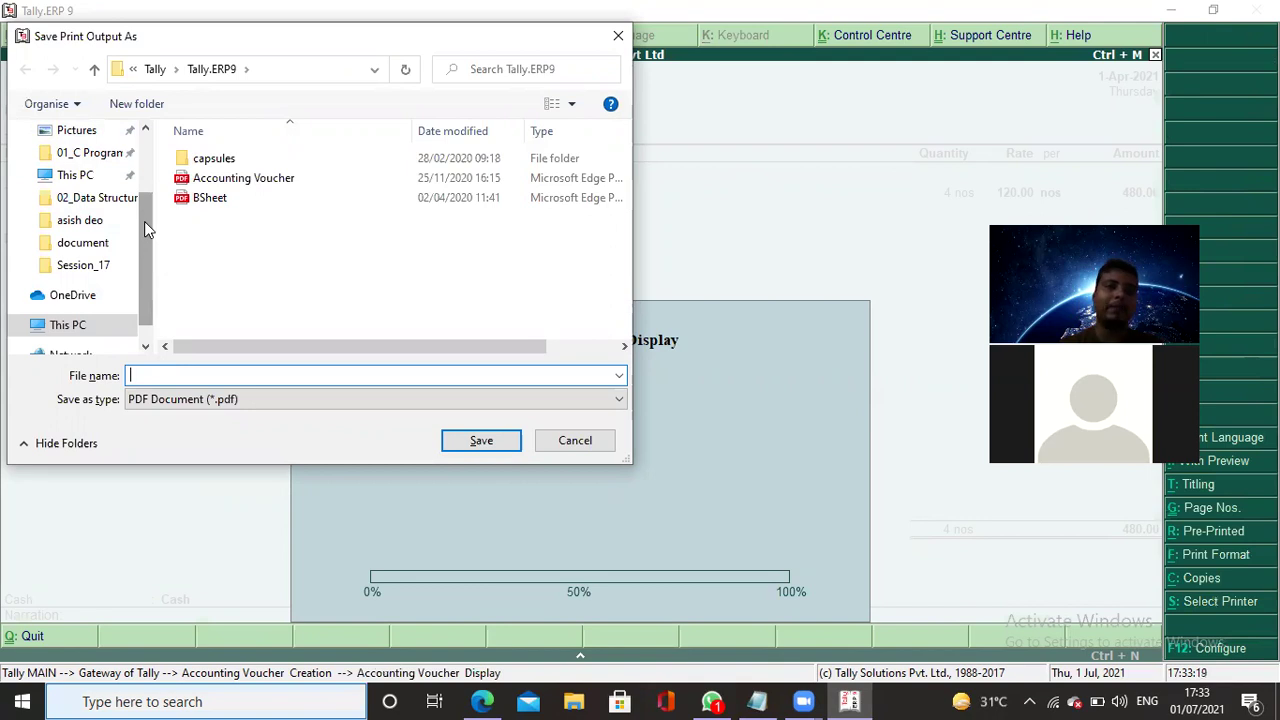
scroll(144, 221, up, 3)
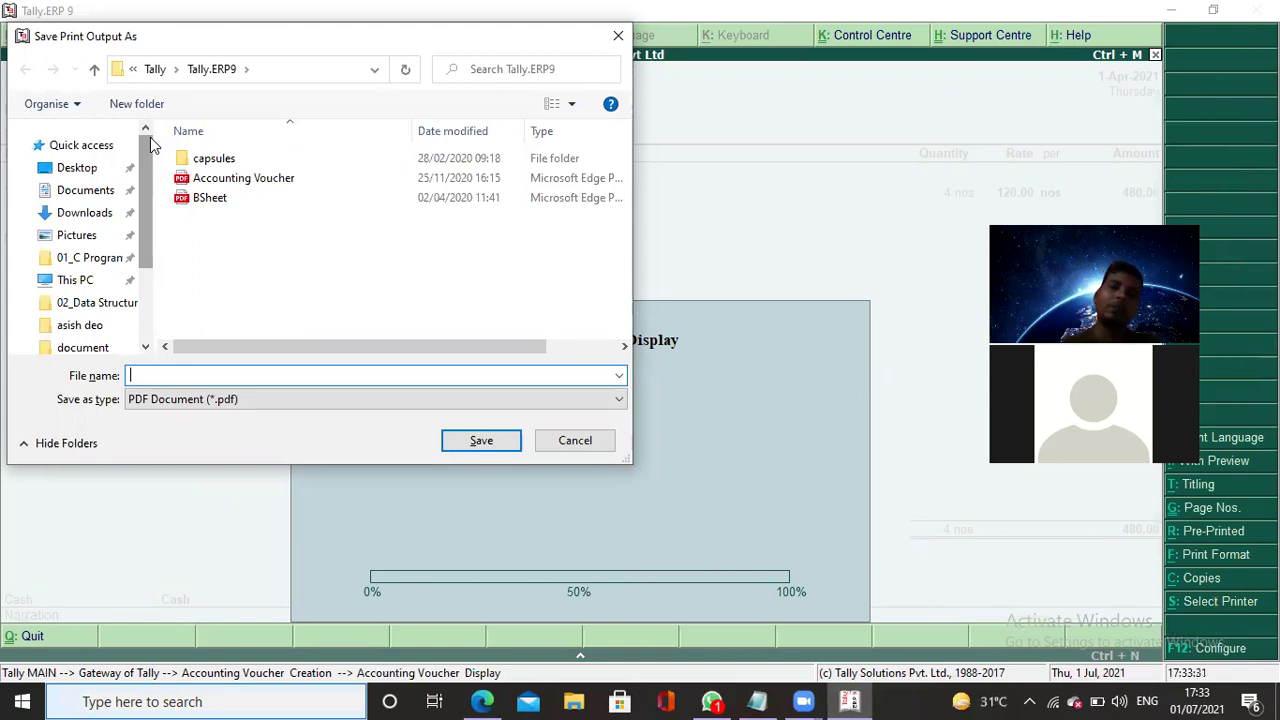
click(94, 170)
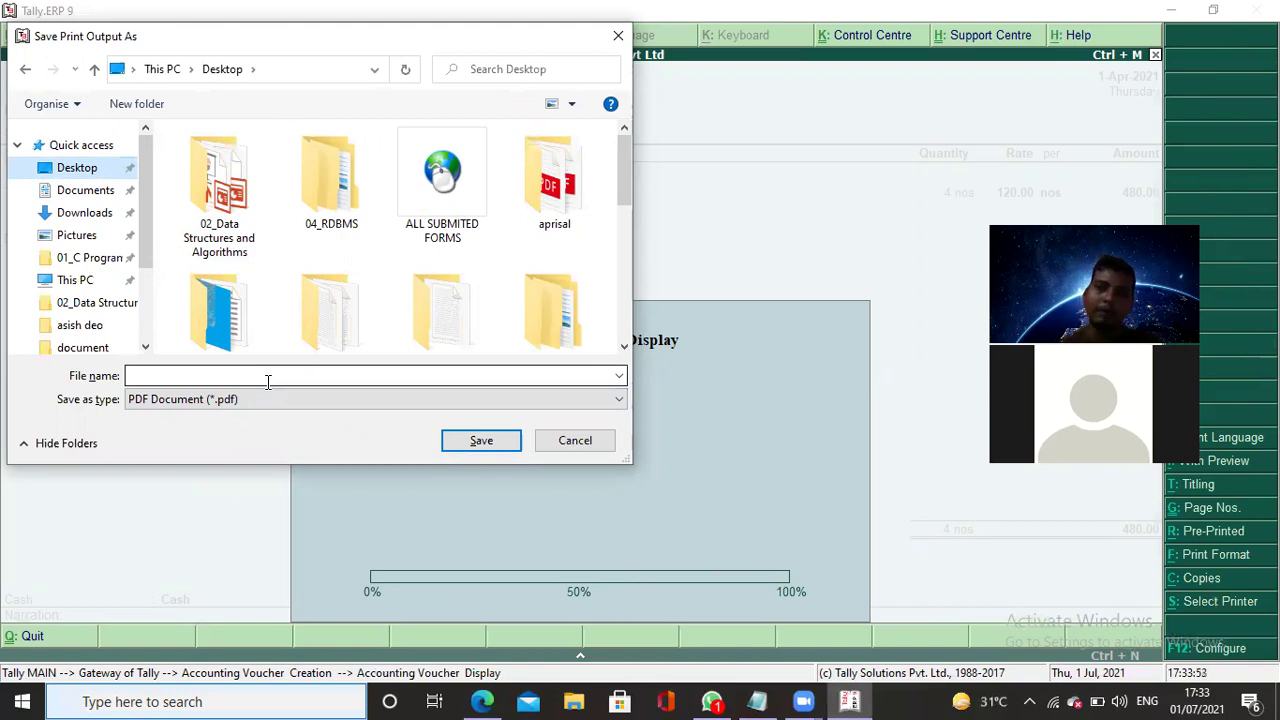
click(145, 377)
text(j)
click(482, 448)
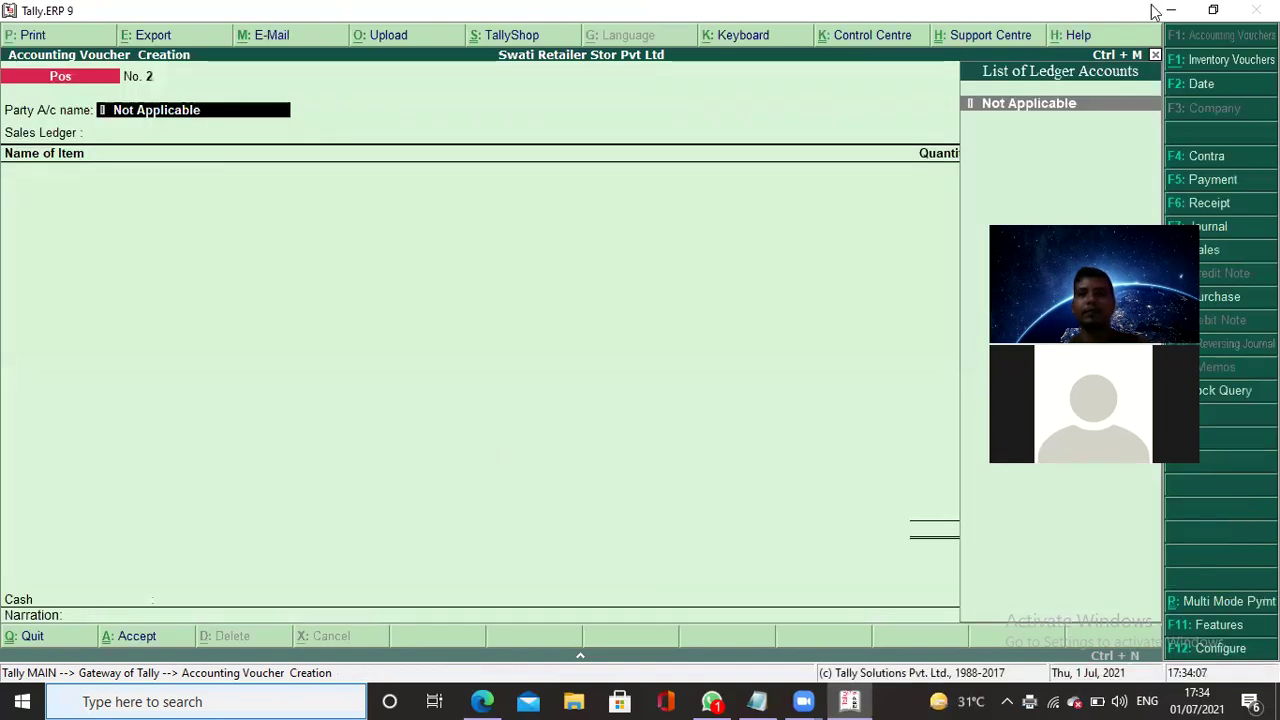
Open the PDF file j from the desktop to review the printed POS invoice, and return to Tally.ERP 9.
click(1172, 10)
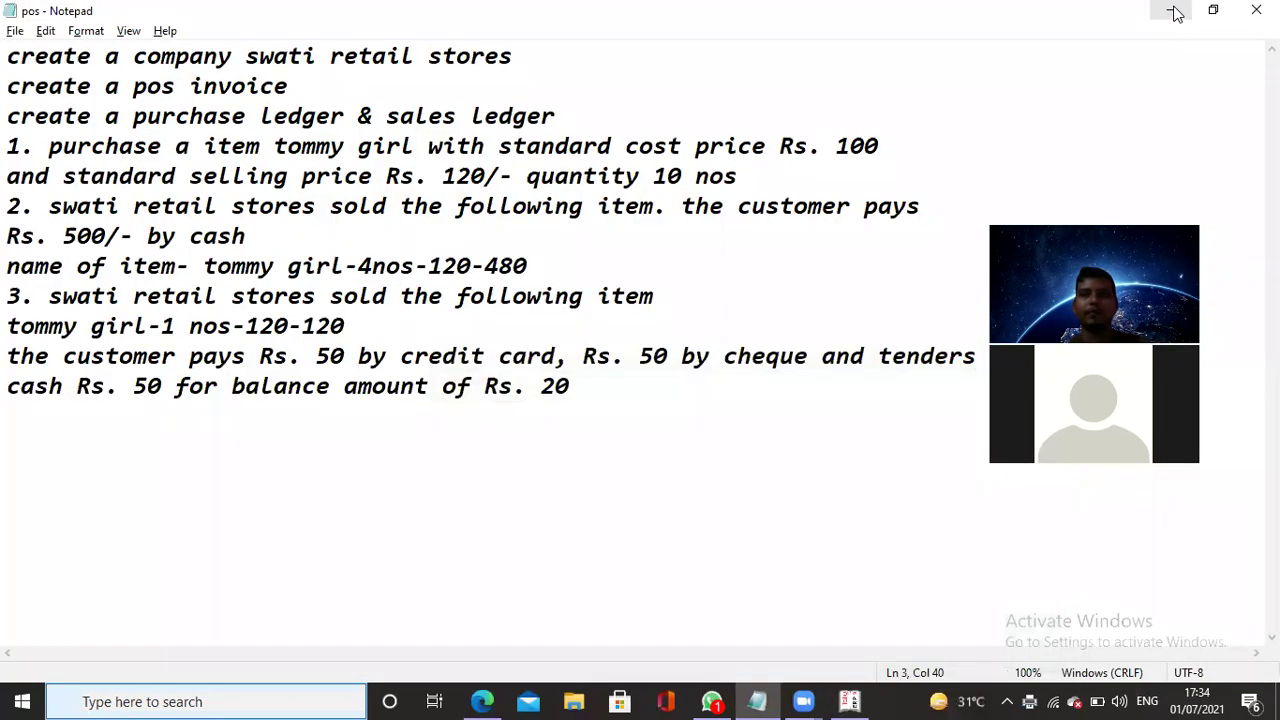
click(1174, 12)
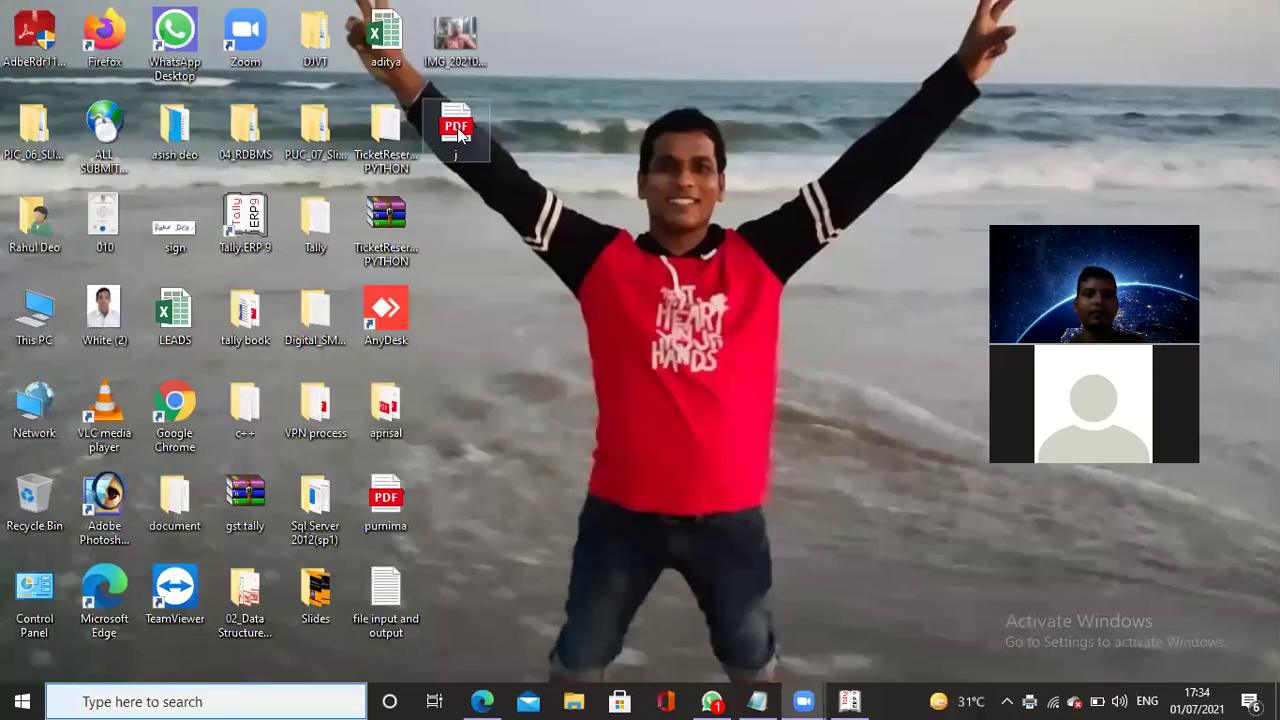
double_click(457, 128)
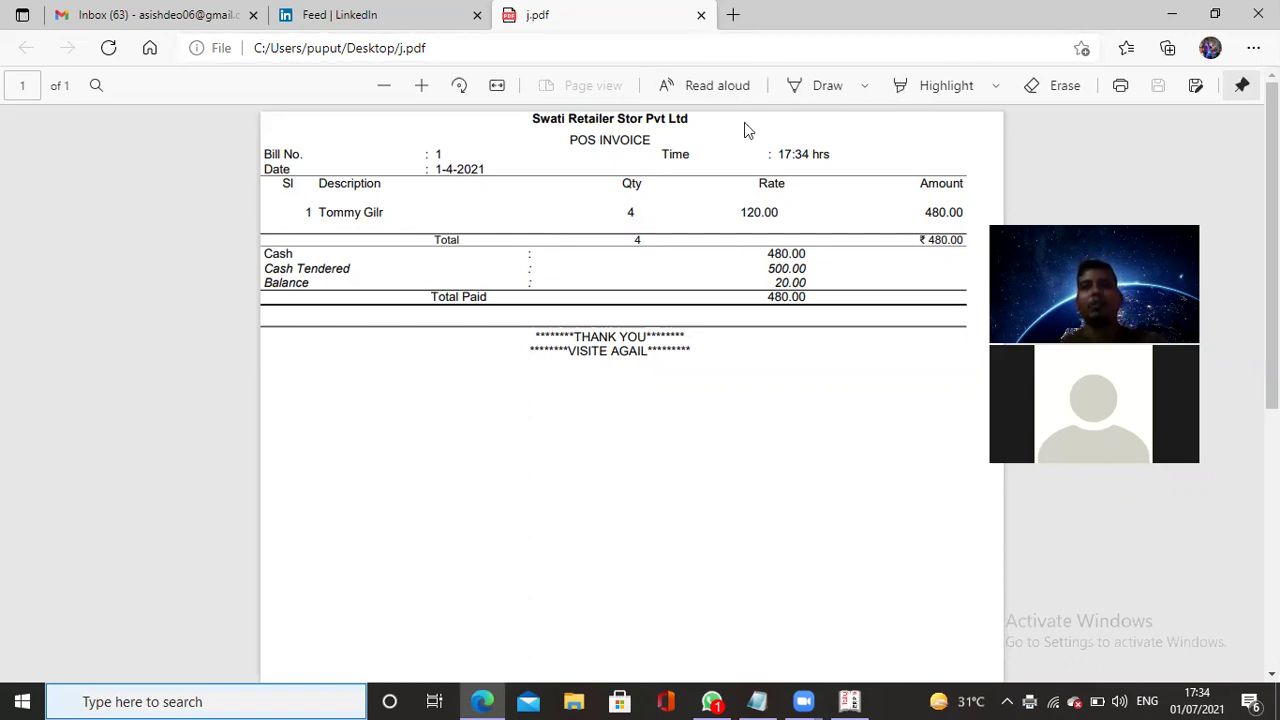
click(1173, 10)
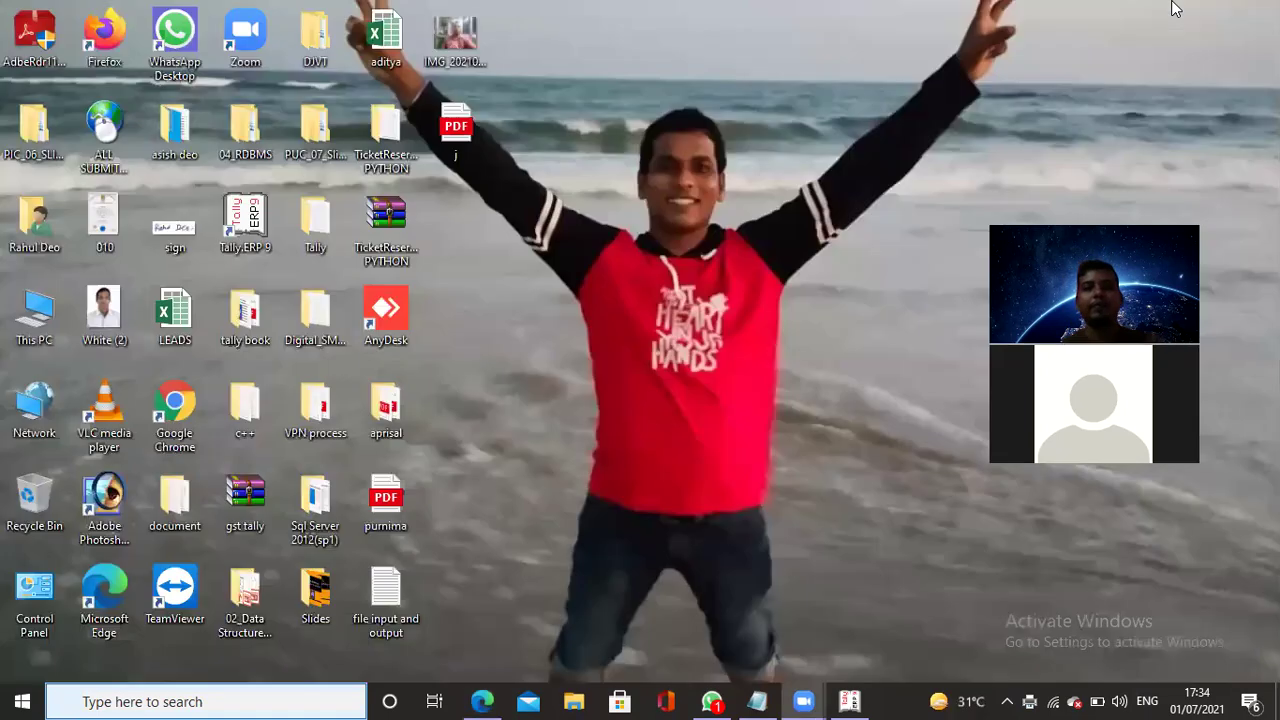
click(851, 701)
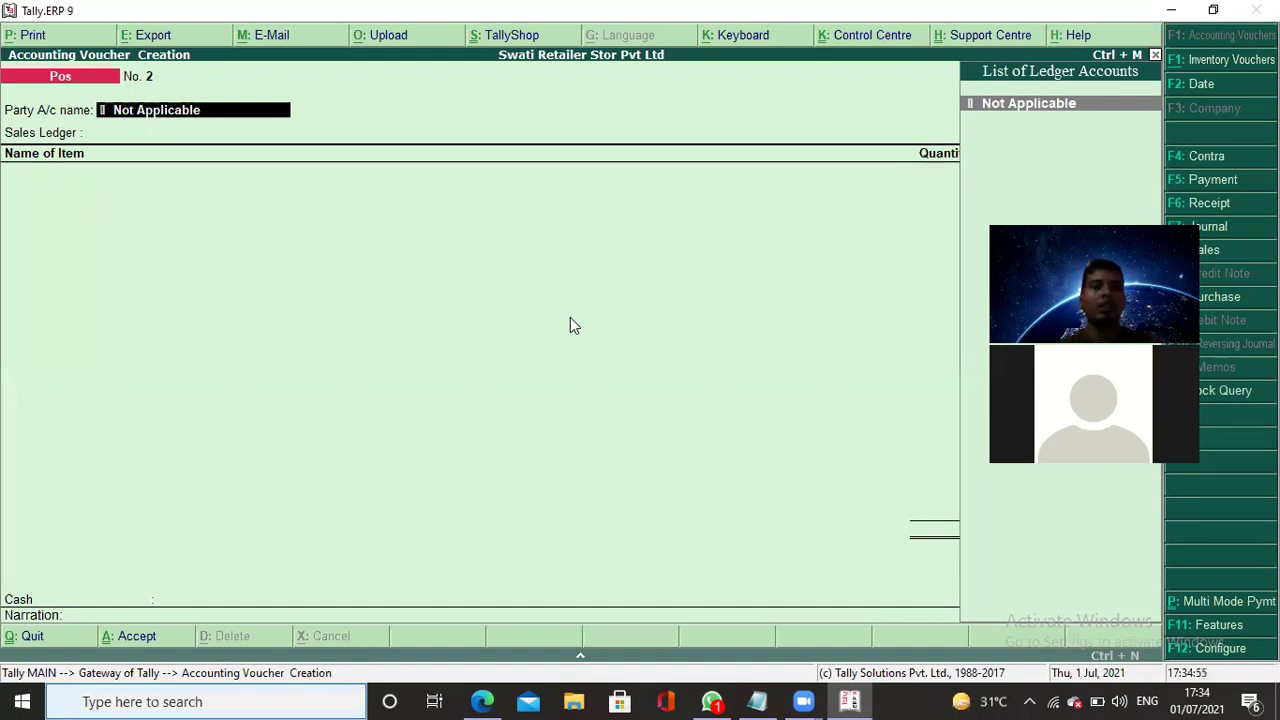
Quit the blank Pos voucher and display the Trial Balance in detailed form.
key(Escape)
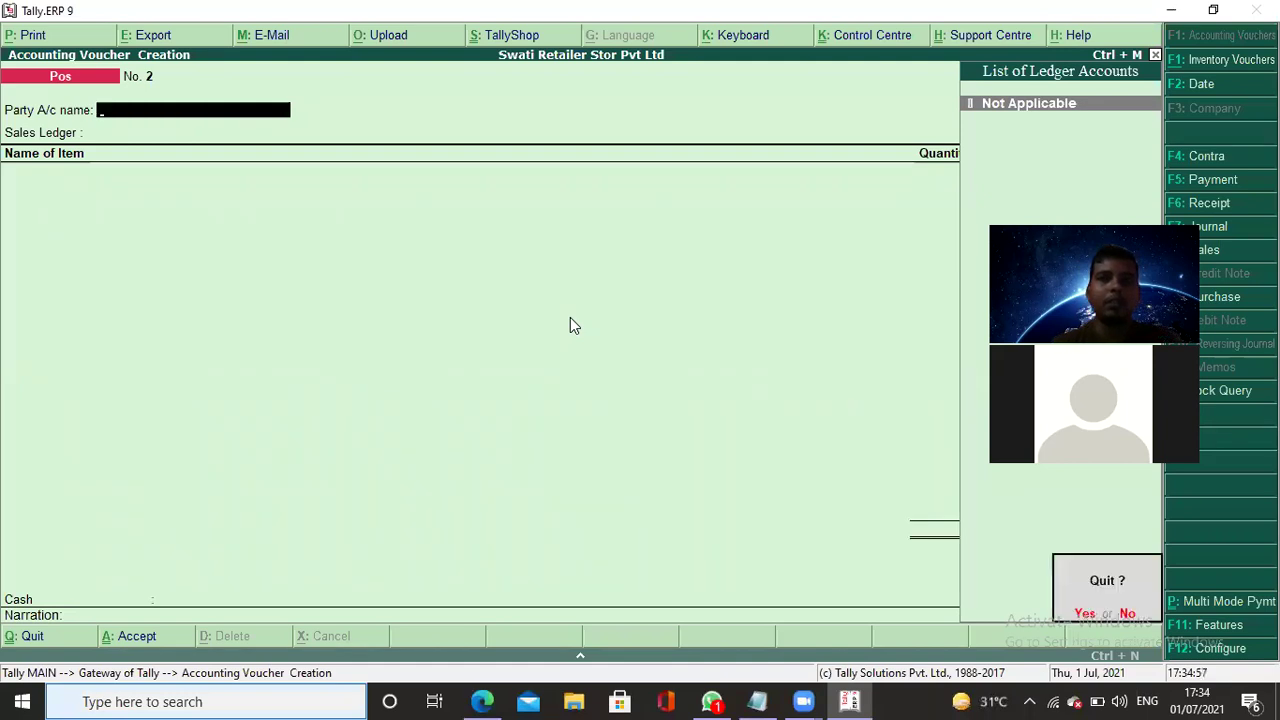
key(y)
key(Down)
key(Down)
key(Down)
key(Down)
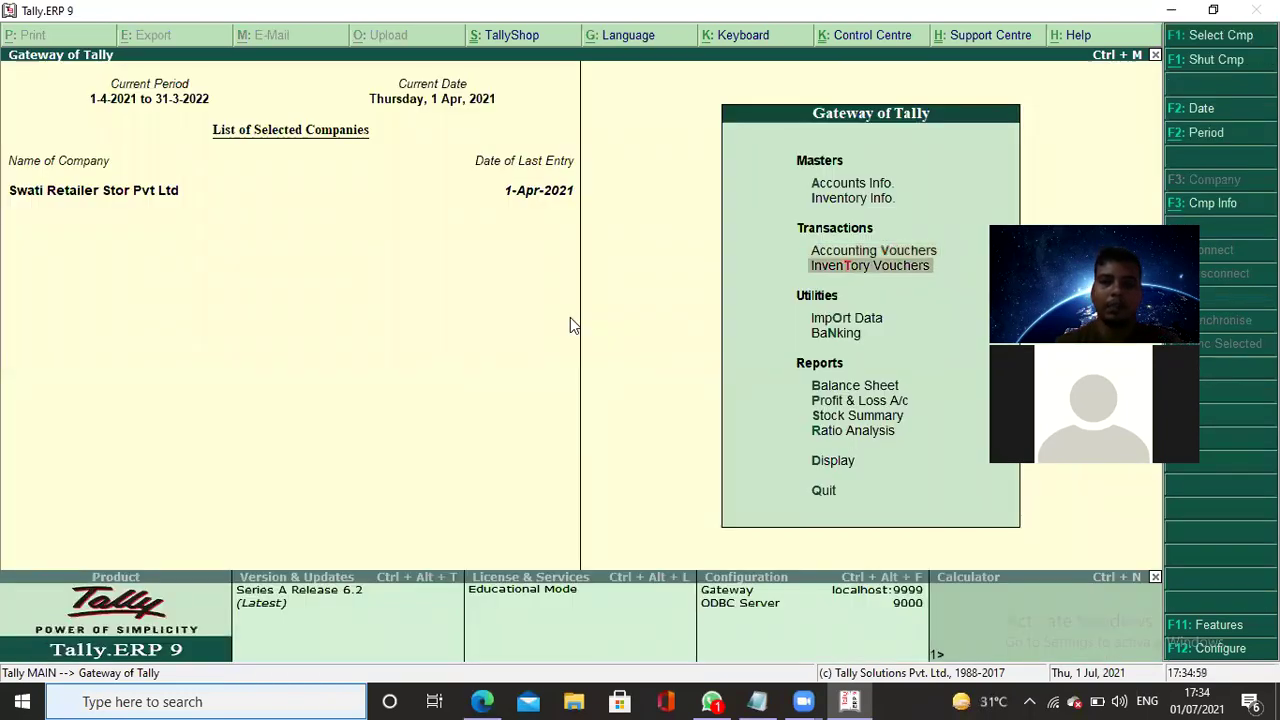
key(Down)
key(Down)
key(Down)
key(Down)
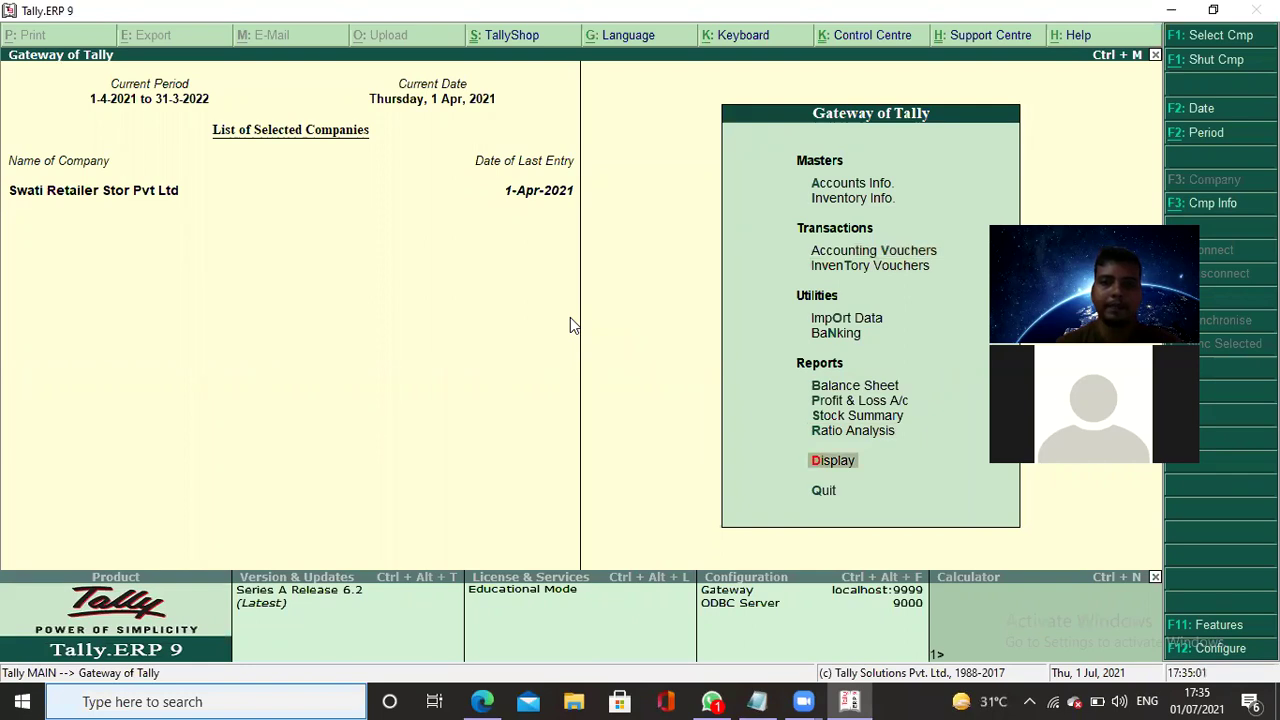
key(Return)
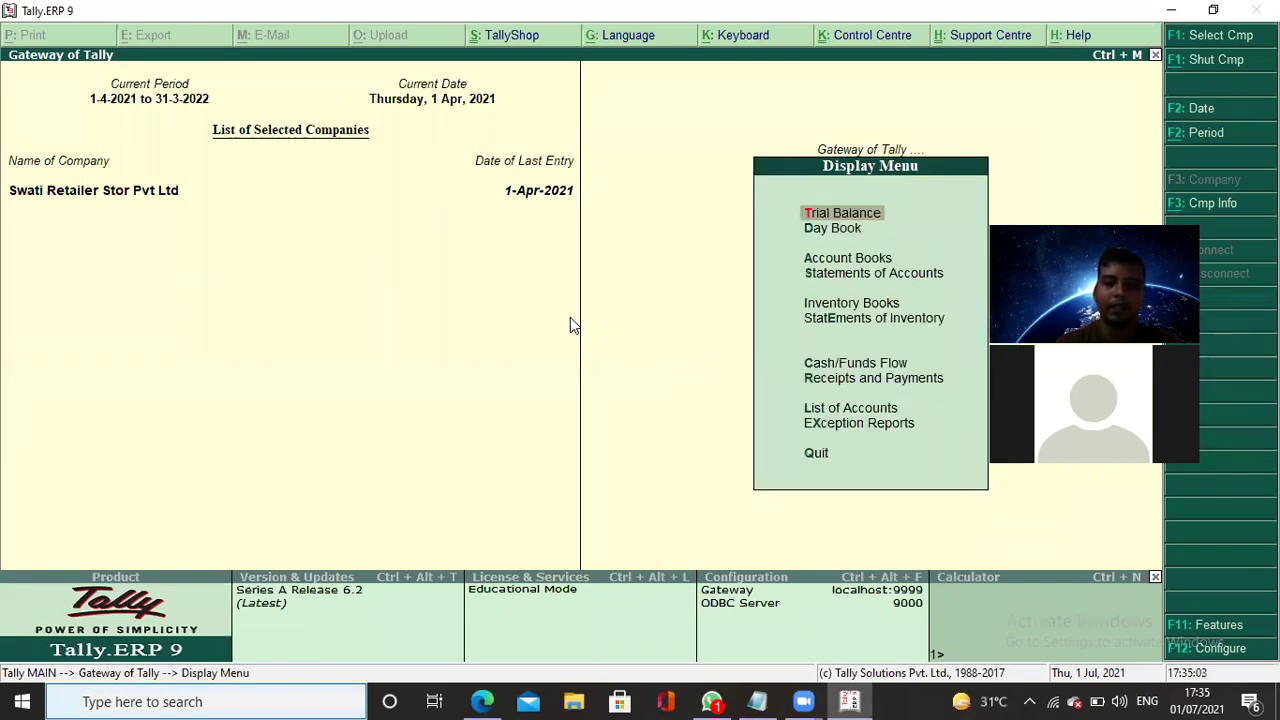
key(Return)
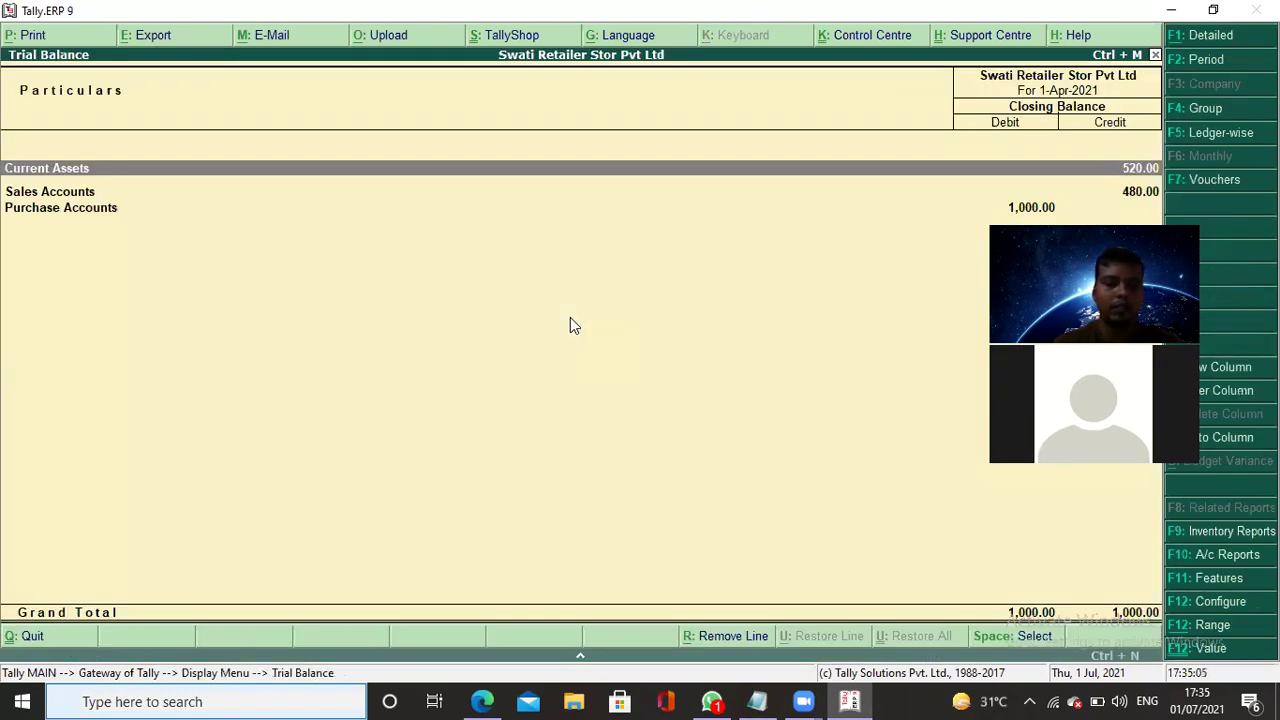
key(alt+F1)
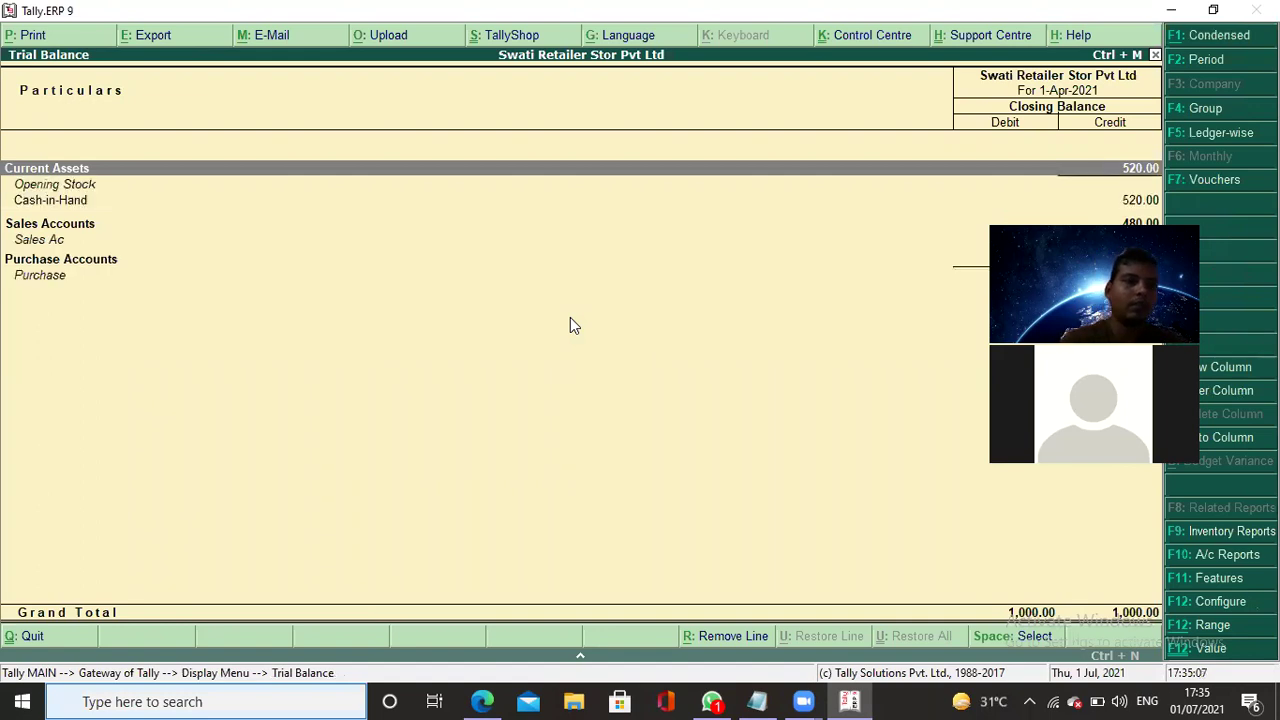
Drill down from the Purchase ledger in the Trial Balance to its 1-Apr-2021 purchase voucher.
key(Down)
key(Down)
key(Down)
key(Down)
key(Down)
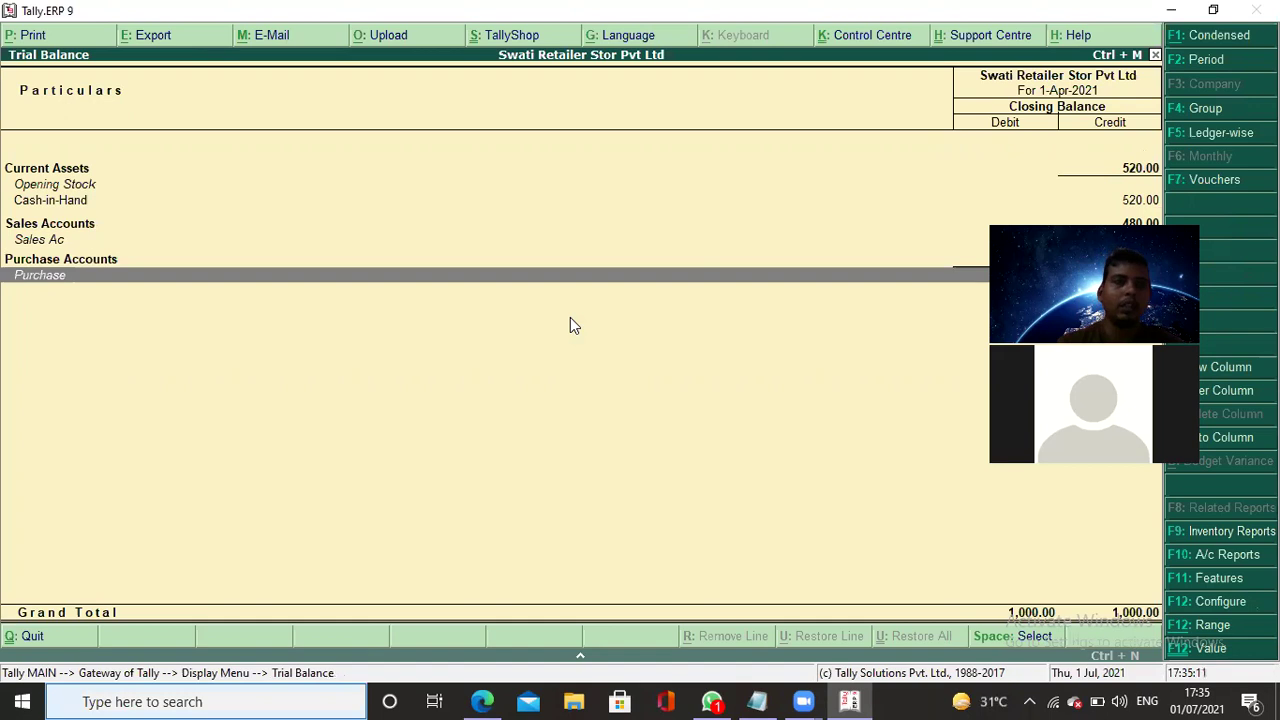
key(Return)
key(Return)
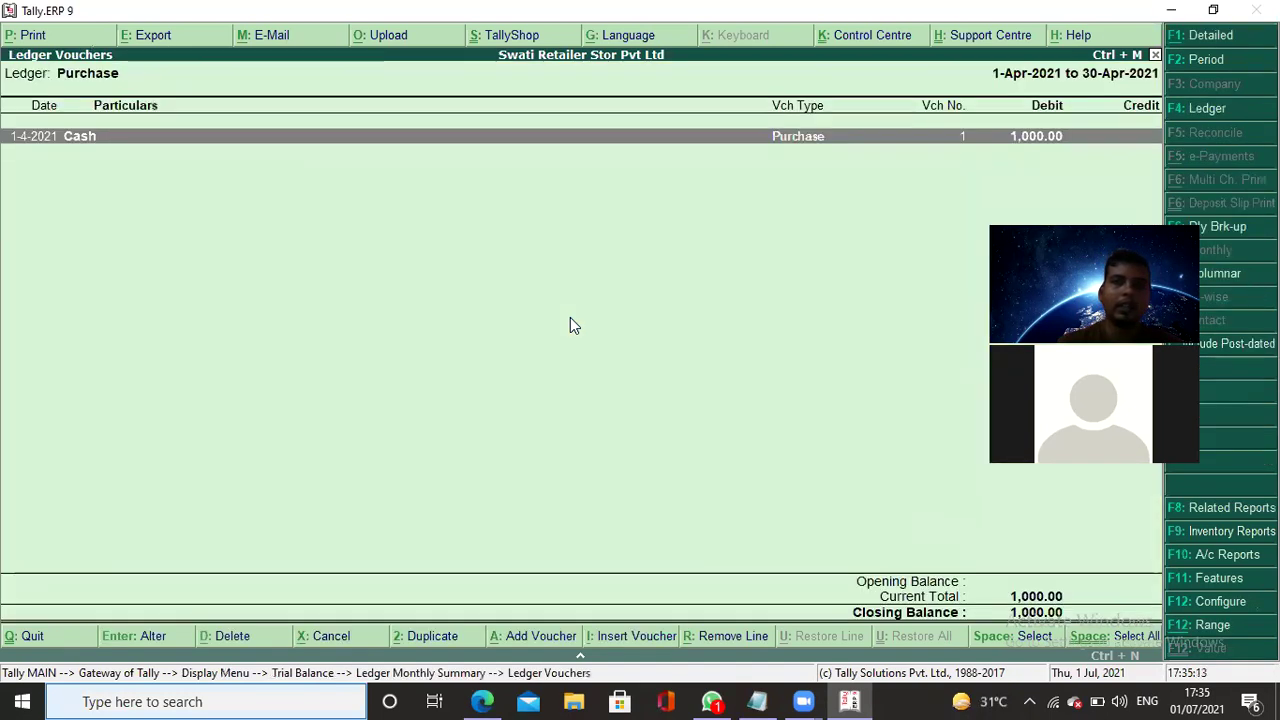
key(Return)
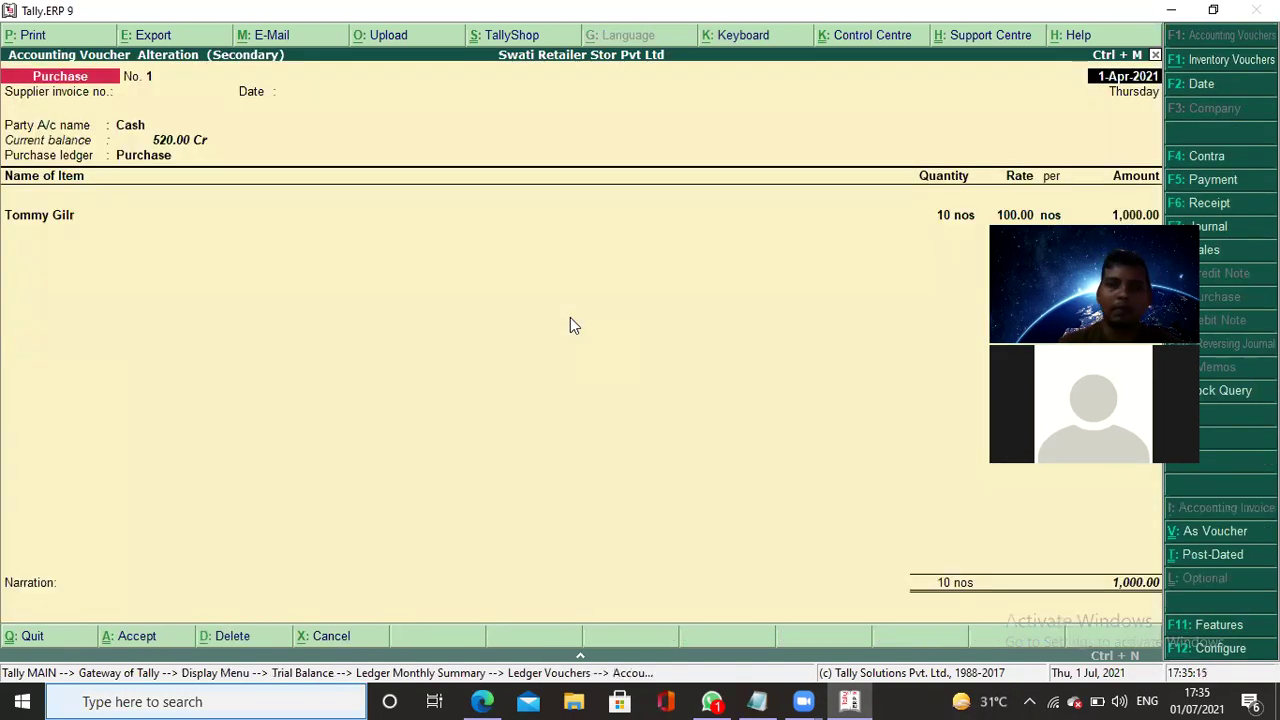
Start deleting the purchase voucher, decline the deletion, and exit all reports back to the Gateway of Tally.
click(225, 648)
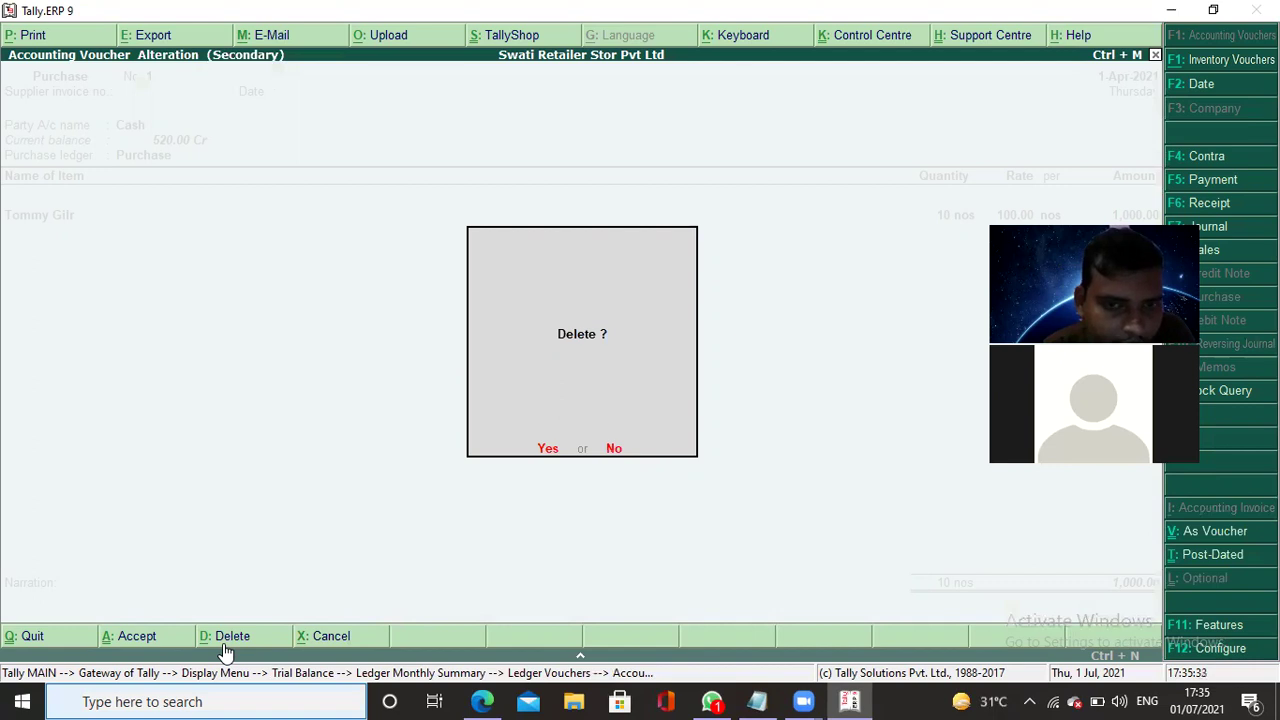
key(n)
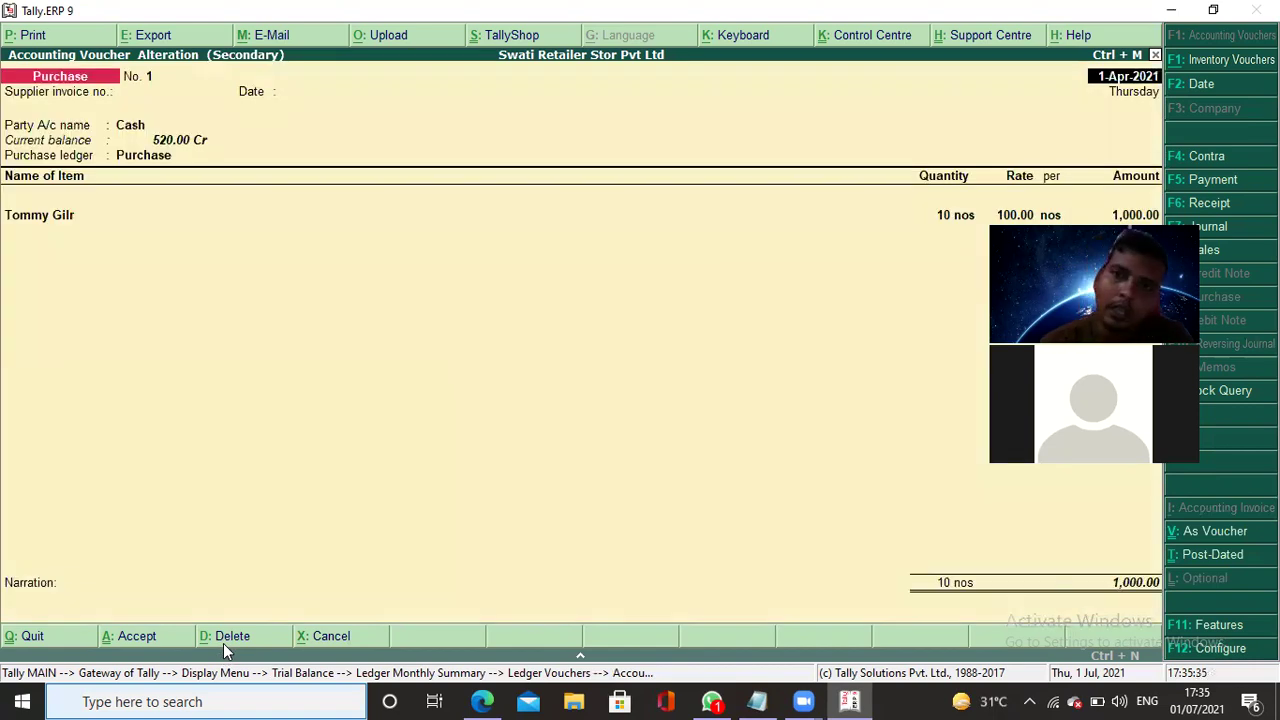
key(Escape)
key(y)
key(Escape)
key(Escape)
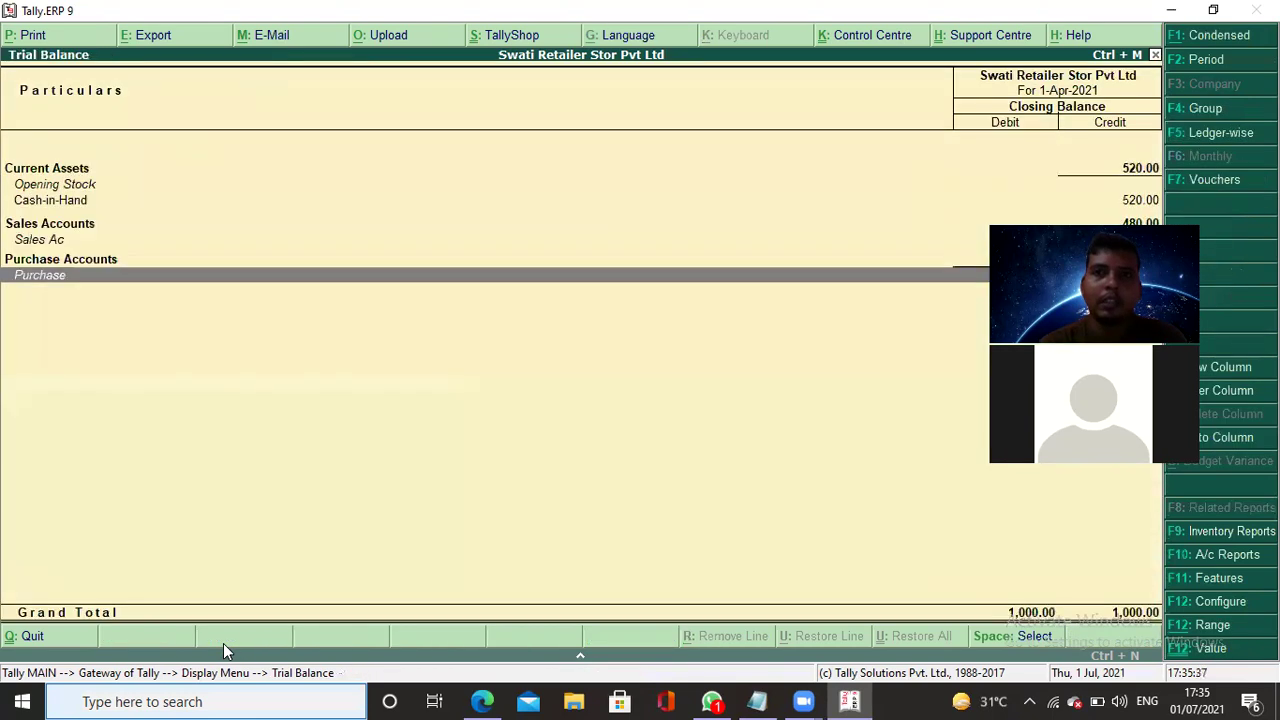
key(Escape)
key(Escape)
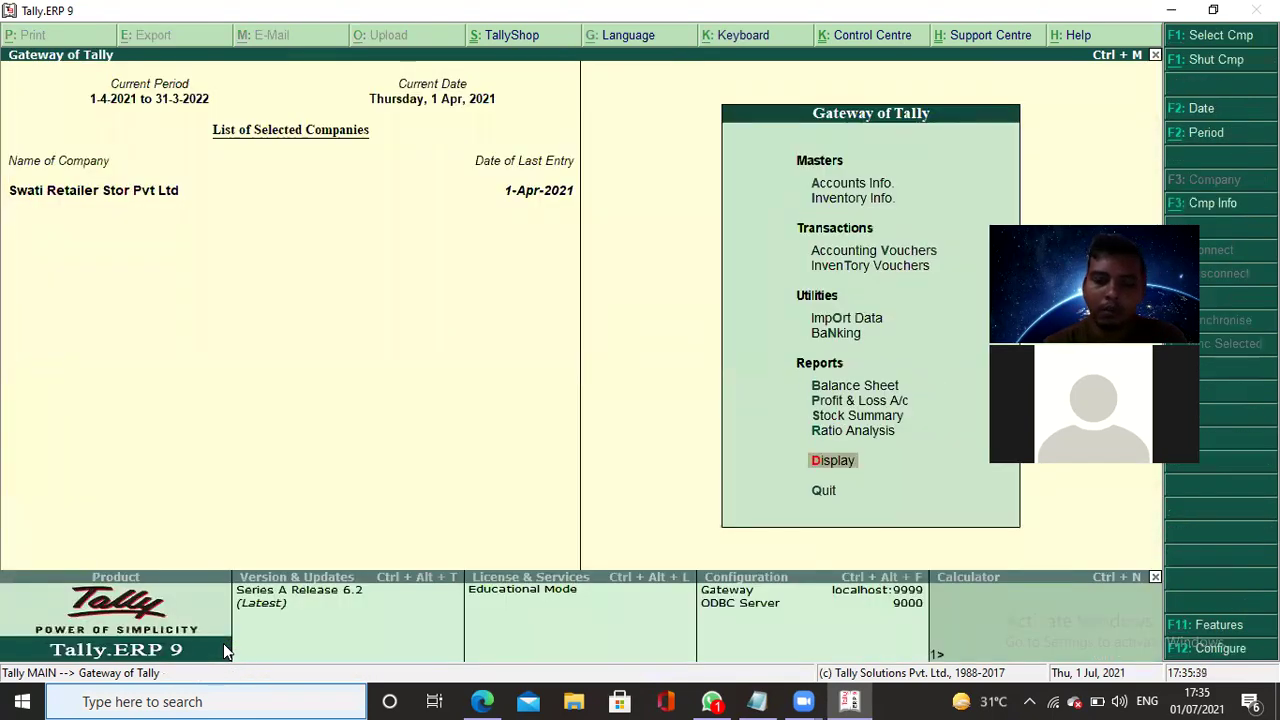
Open the ledger list for altering a single ledger under Accounts Info.
key(Up)
key(Up)
key(Up)
key(Up)
key(Up)
key(Up)
key(Up)
key(Up)
key(Up)
key(Up)
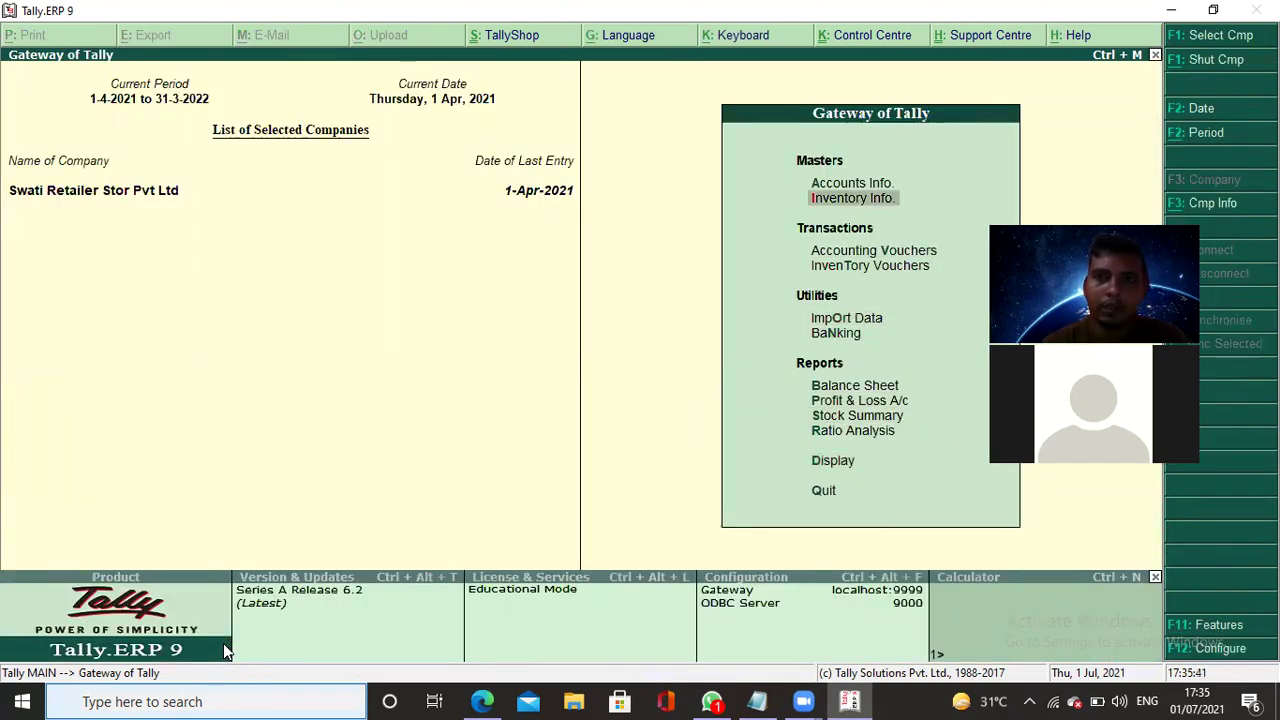
key(Return)
key(Down)
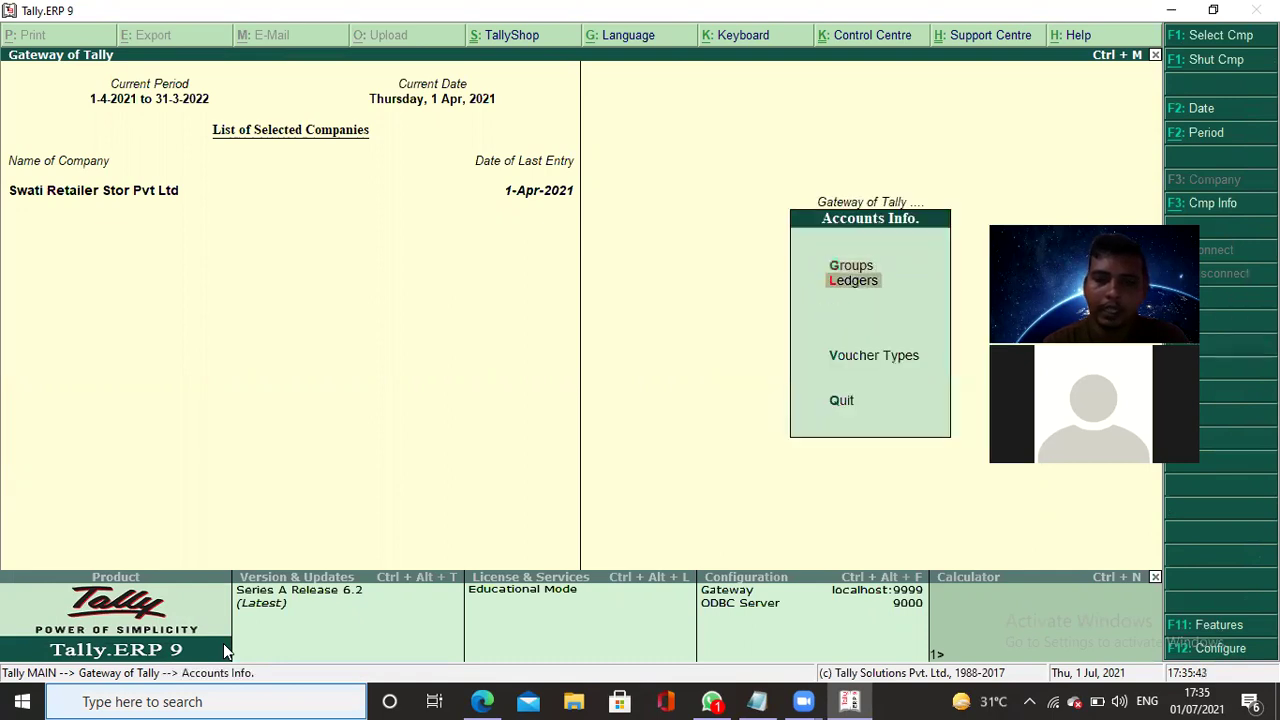
key(Return)
key(Down)
key(Down)
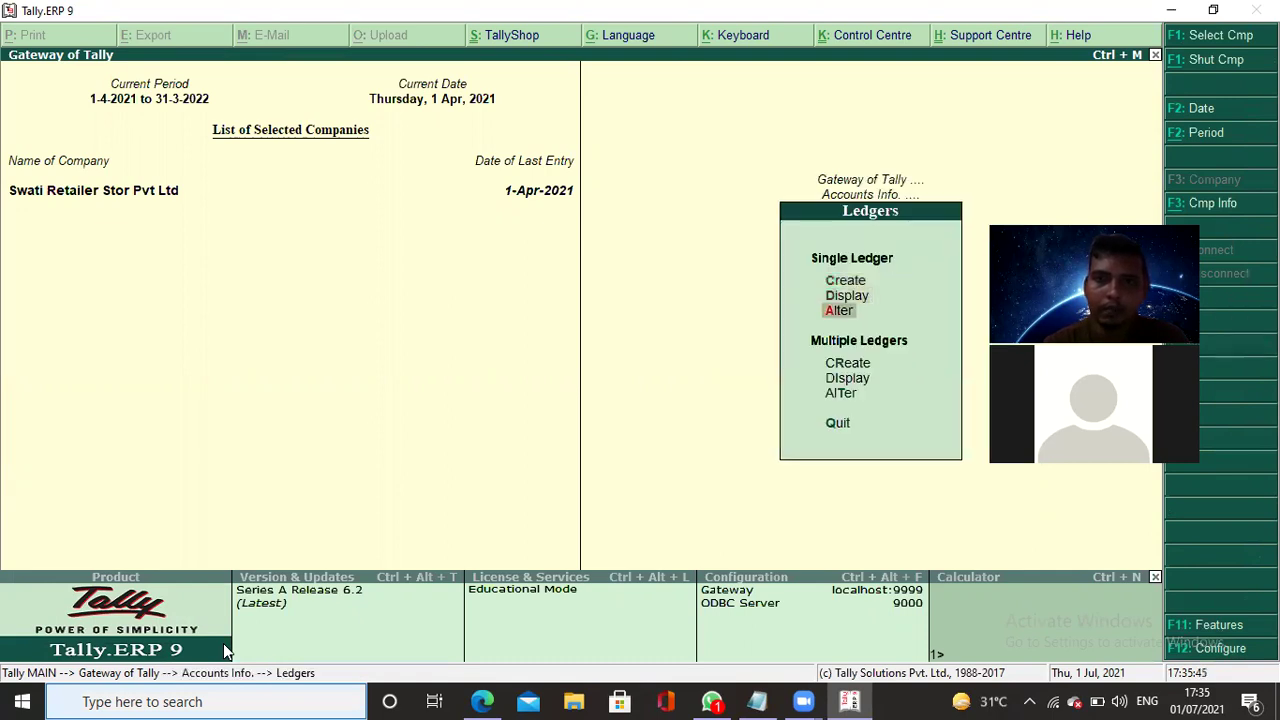
key(Return)
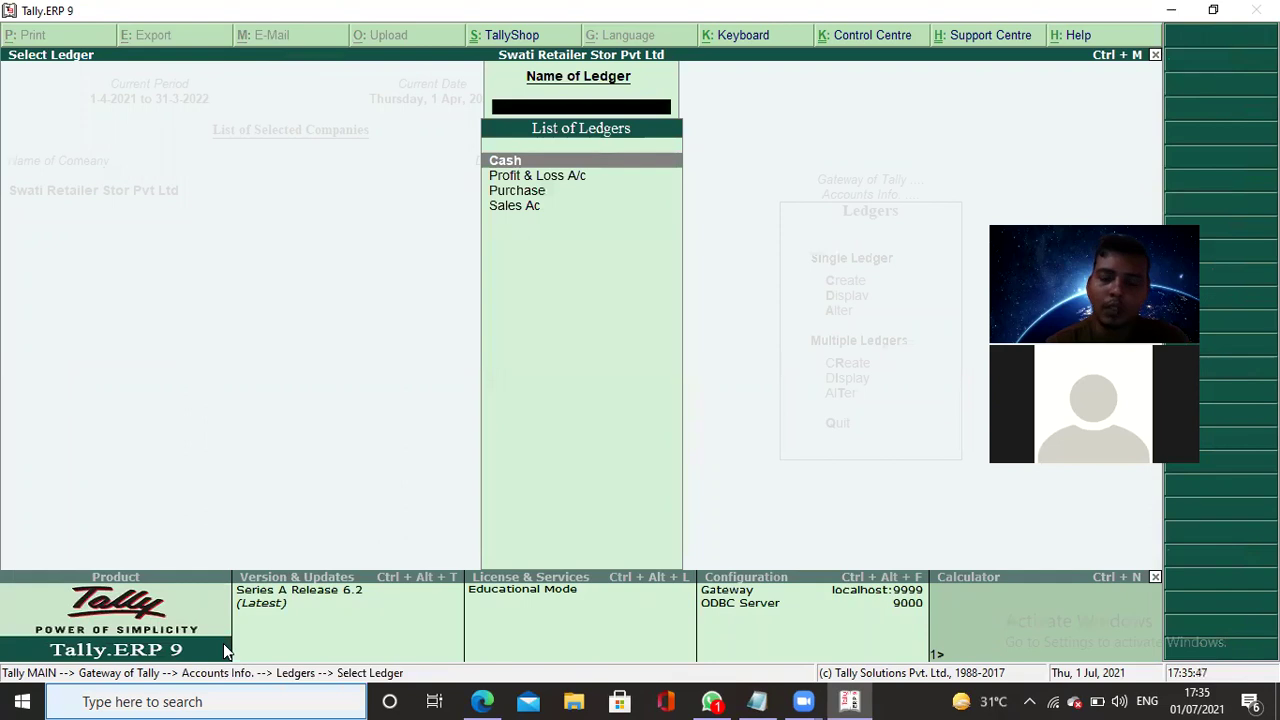
Open the Purchase ledger for alteration, check whether it can be deleted, and quit back to the Ledgers menu.
key(Down)
key(Down)
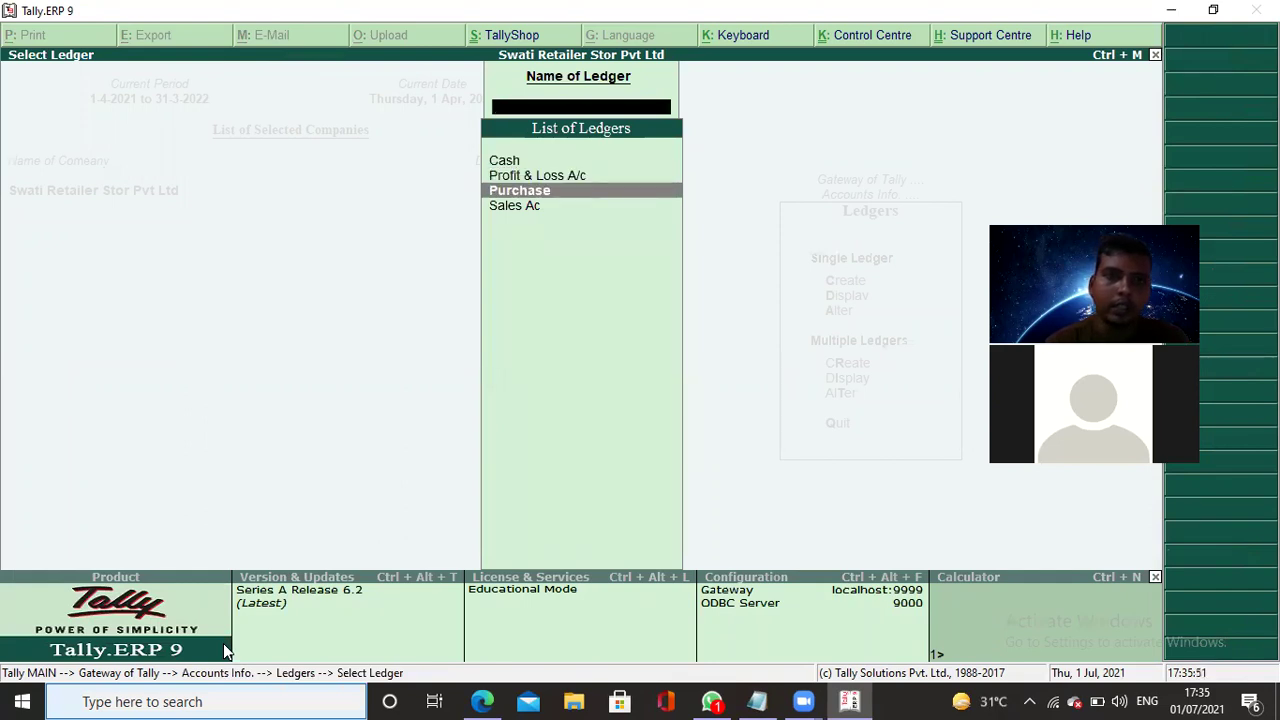
key(Return)
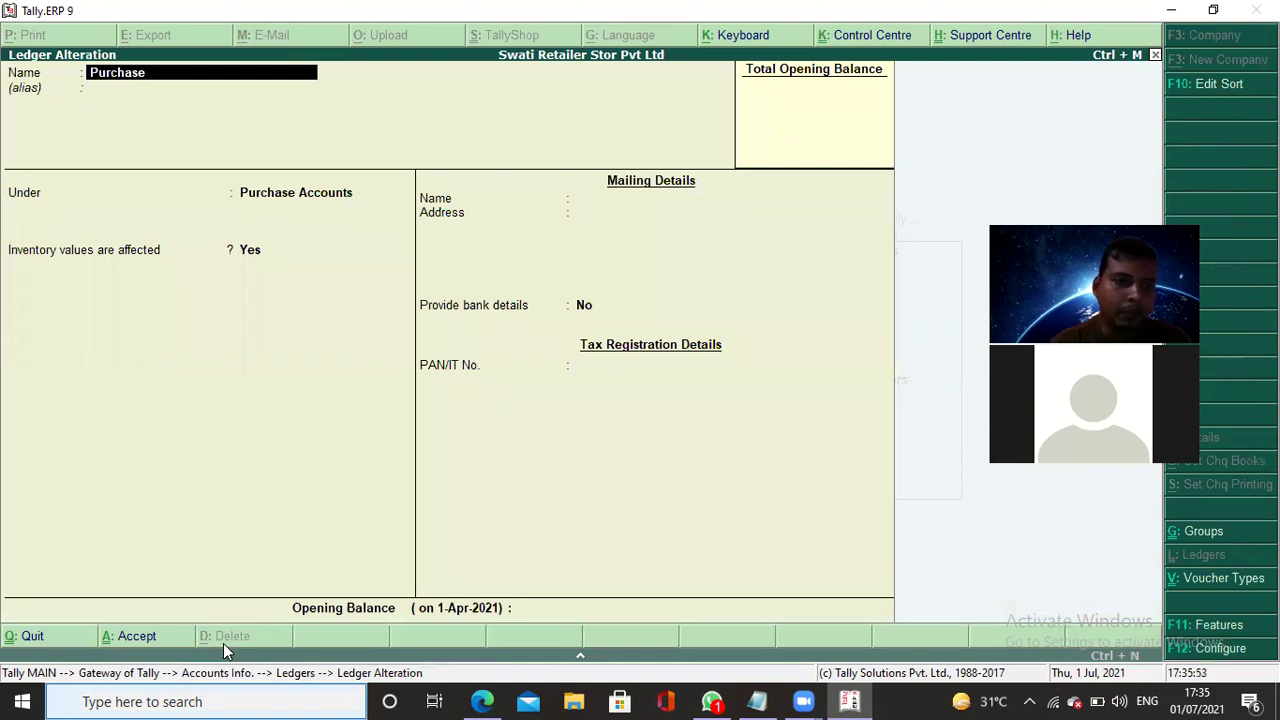
key(Escape)
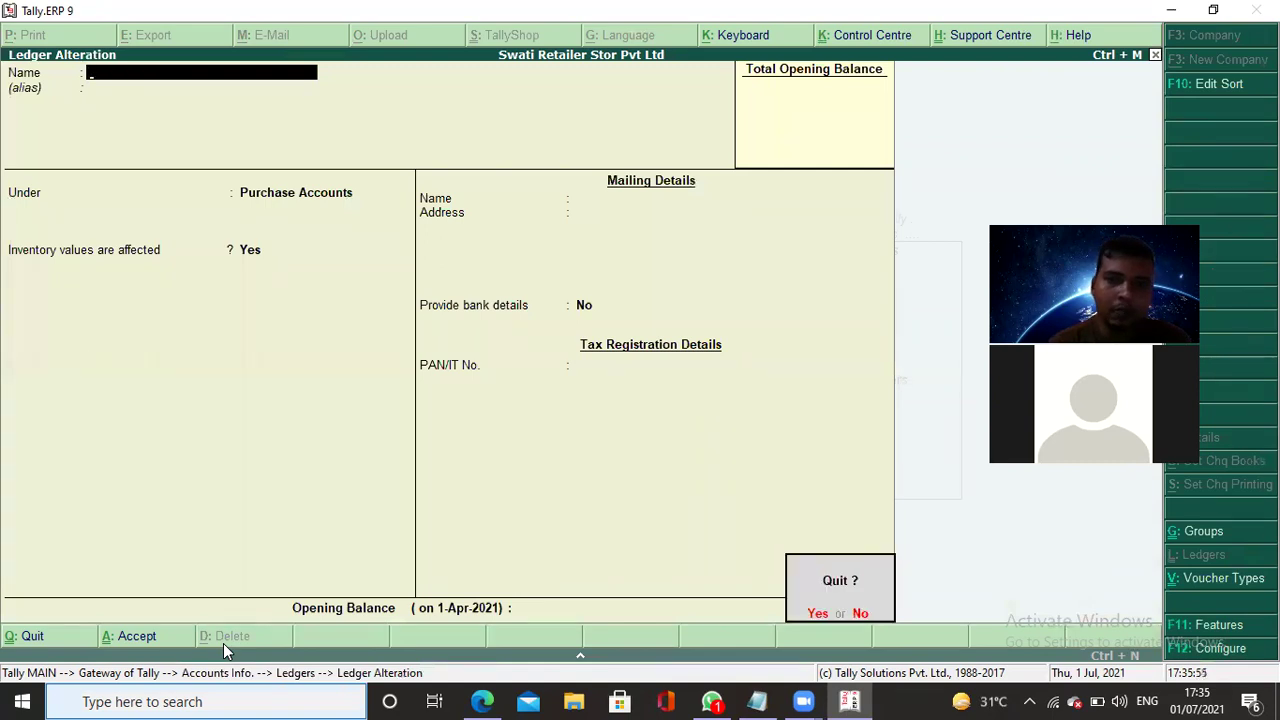
key(y)
key(Escape)
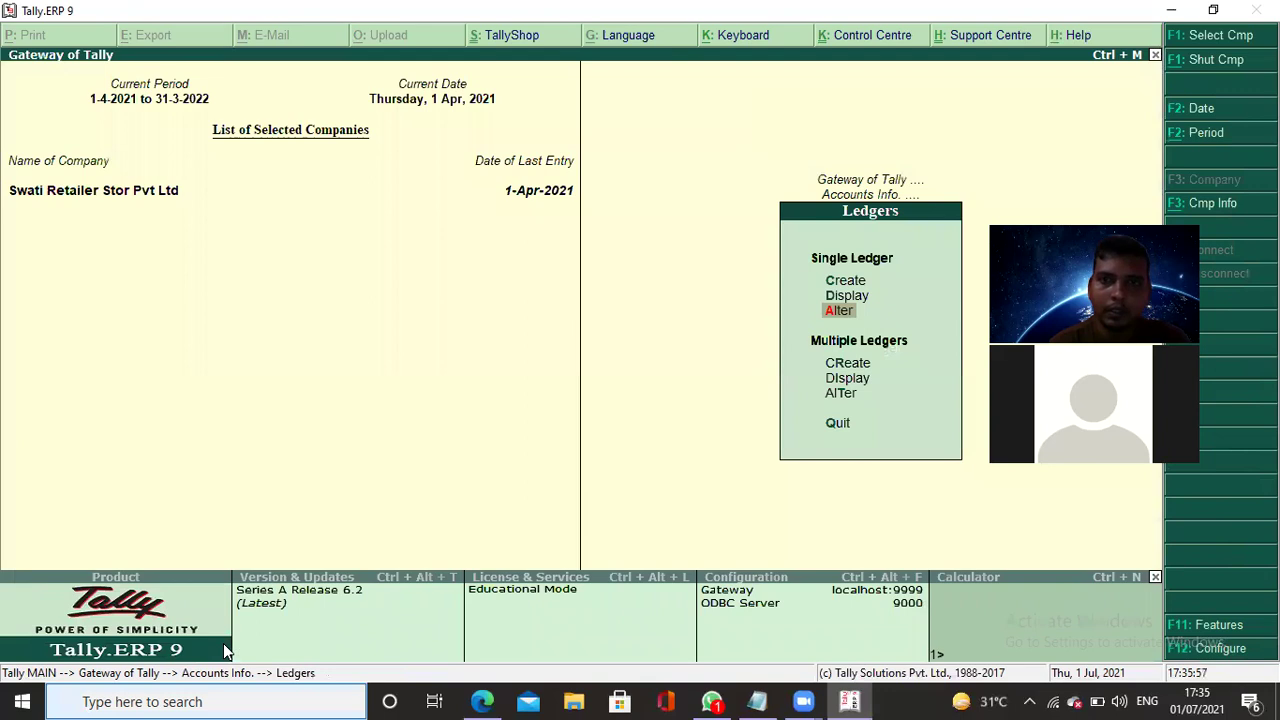
Display the Purchase ledger in read-only view and return to Accounts Info.
key(Up)
key(Return)
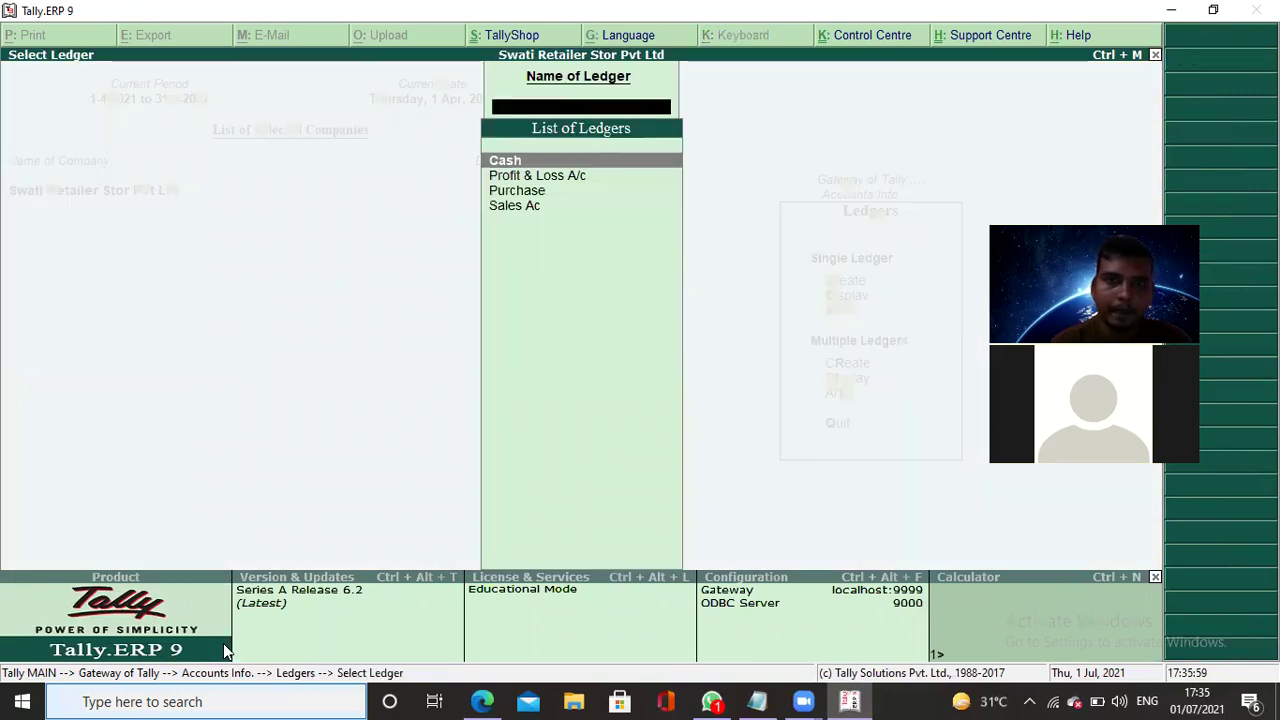
key(Down)
key(Down)
key(Return)
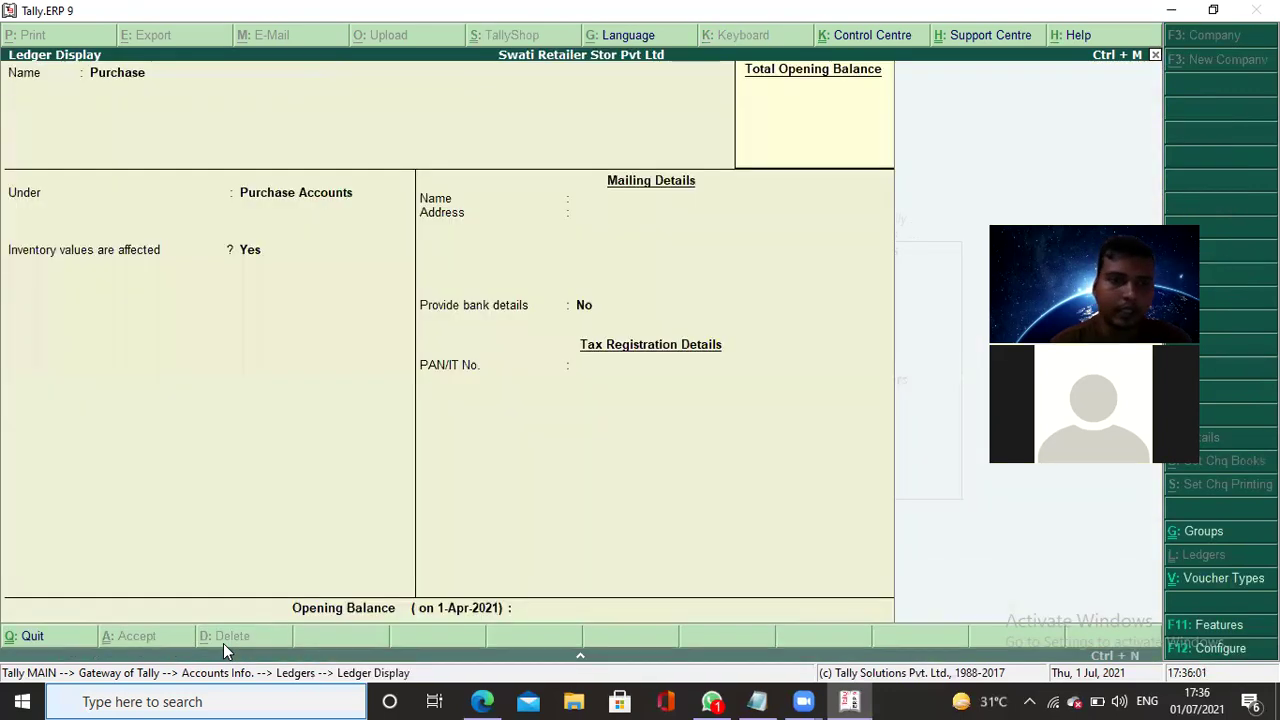
key(Escape)
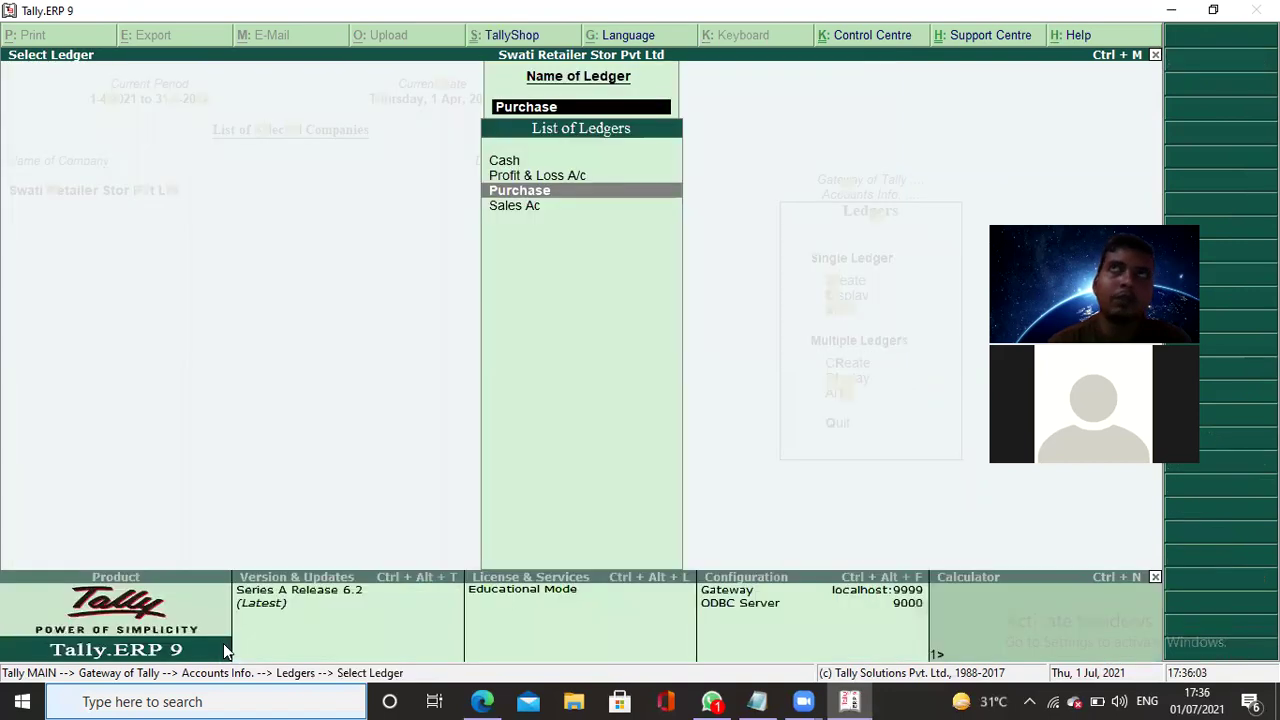
key(BackSpace)
key(Escape)
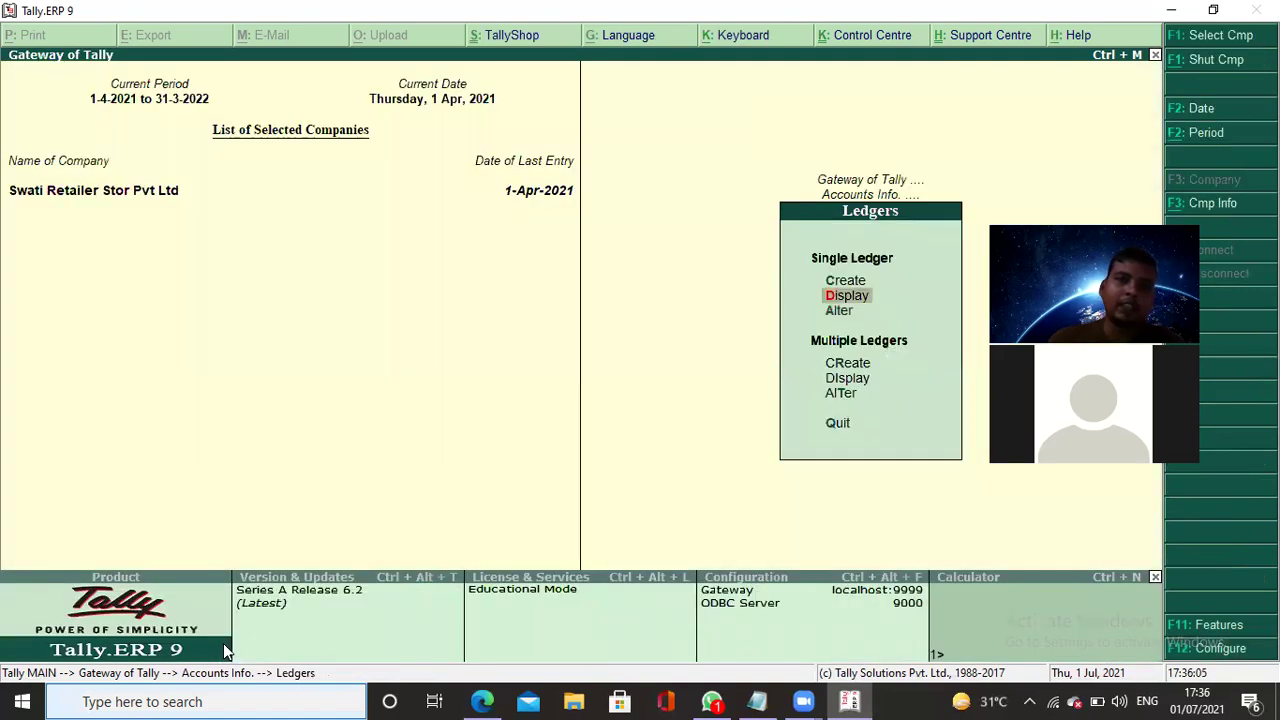
key(Escape)
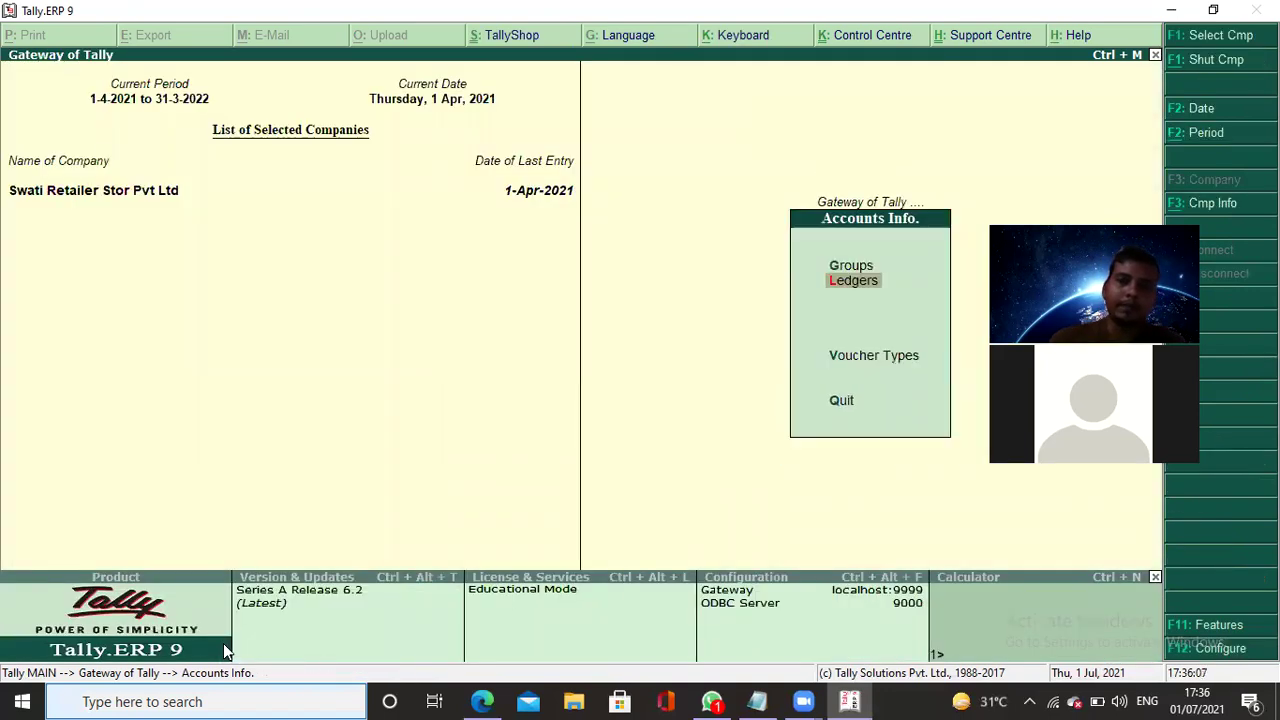
Reopen the Purchase ledger for alteration to examine its deletion option, and quit to the Gateway of Tally.
key(Return)
key(Down)
key(Down)
key(Return)
key(Down)
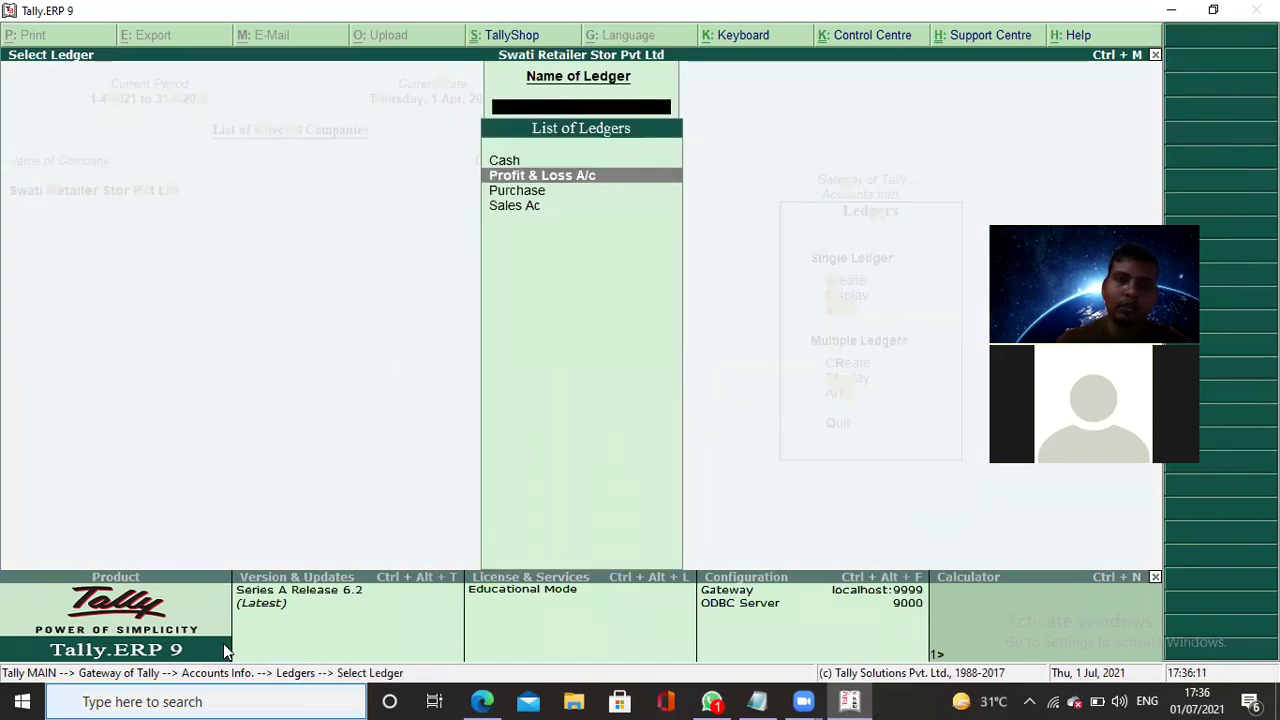
key(Down)
key(Return)
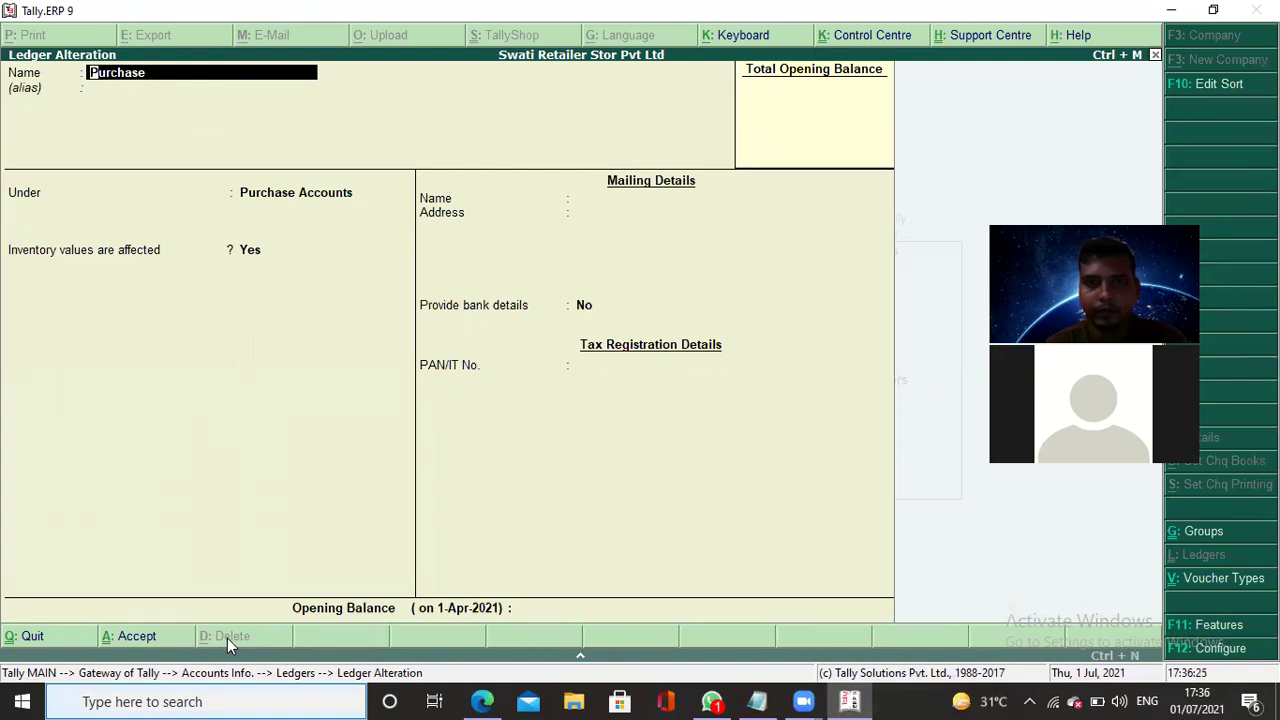
key(Escape)
key(y)
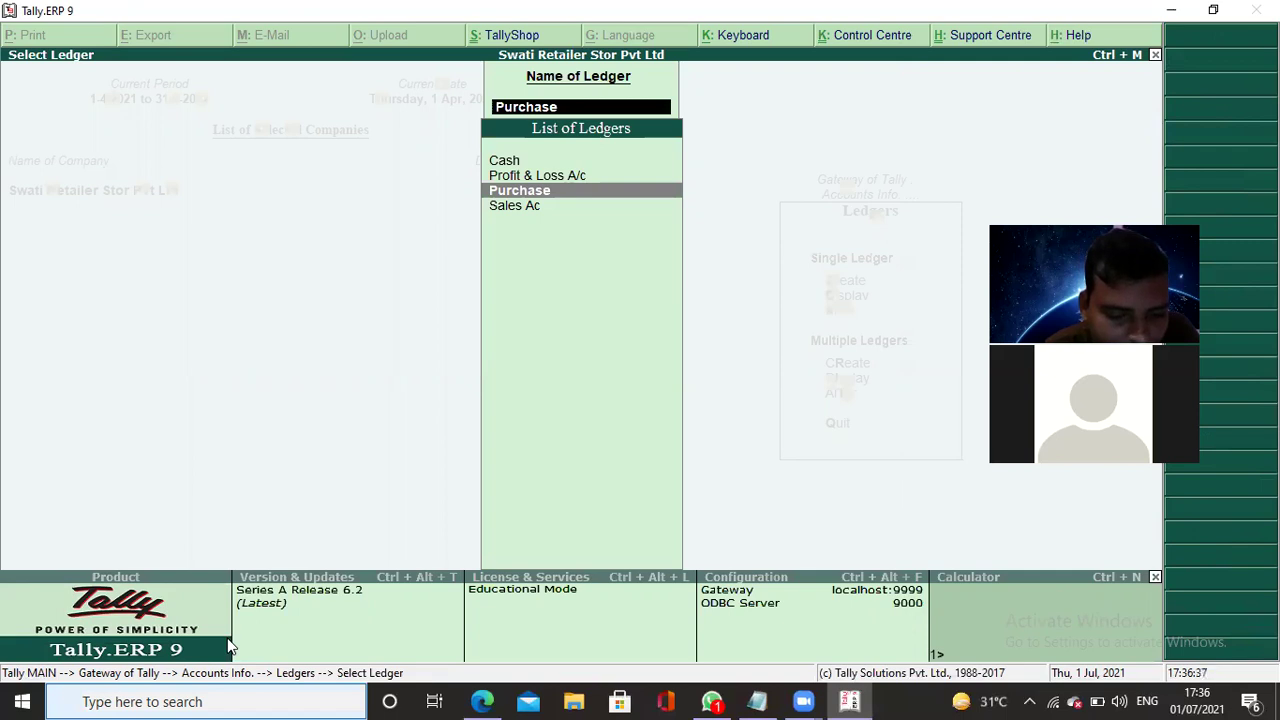
key(BackSpace)
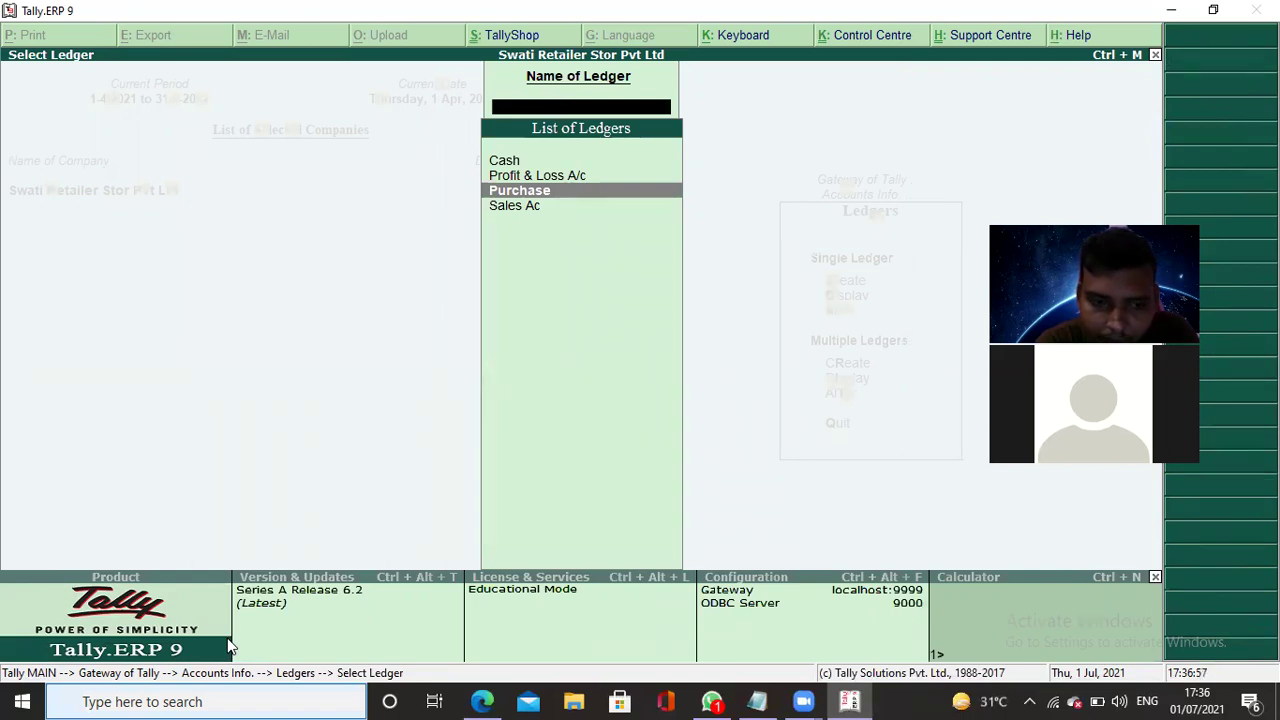
key(Escape)
key(Escape)
key(Escape)
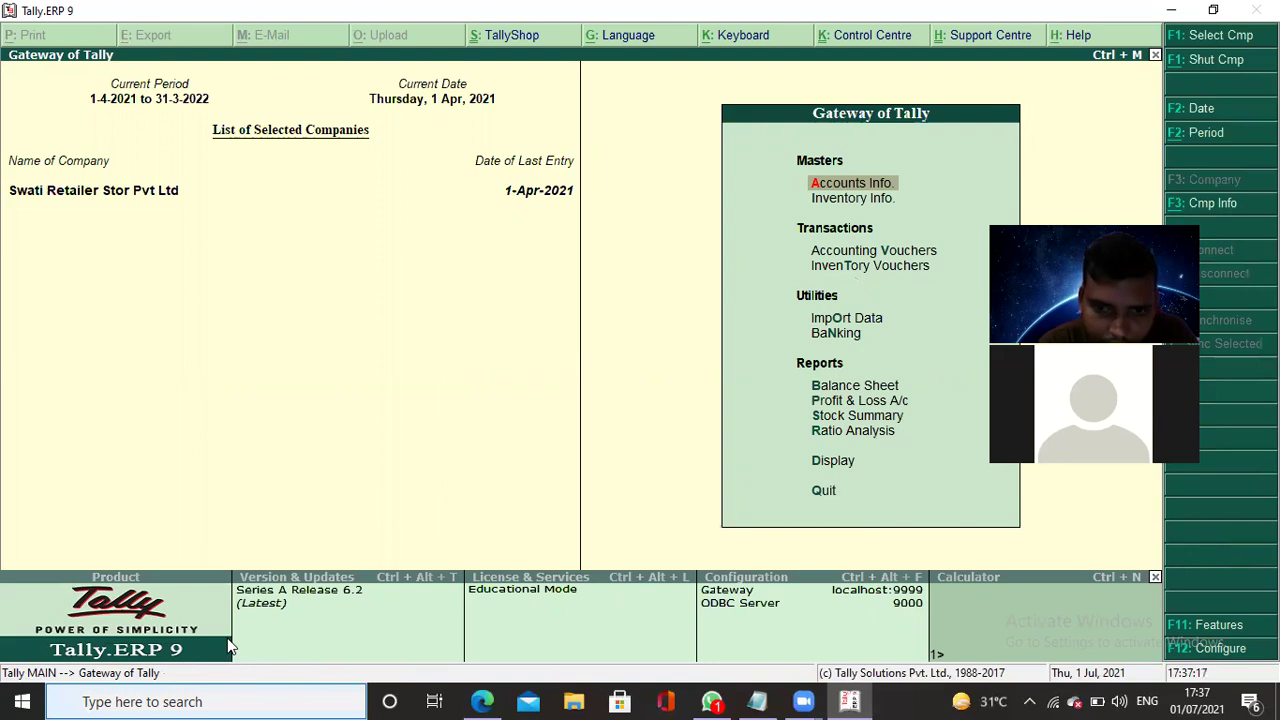
Display the Trial Balance of Swati Retailer Stor Pvt Ltd.
key(Down)
key(Down)
key(Down)
key(Down)
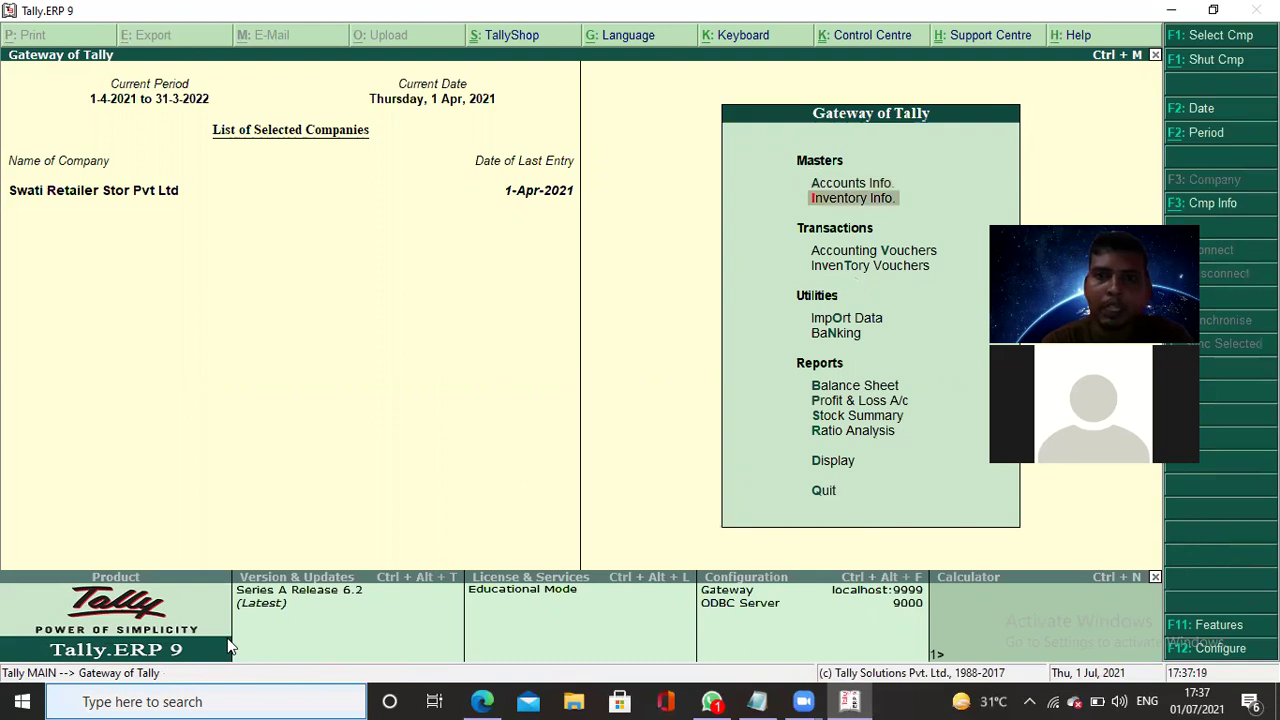
key(Down)
key(Down)
key(Down)
key(Down)
key(Down)
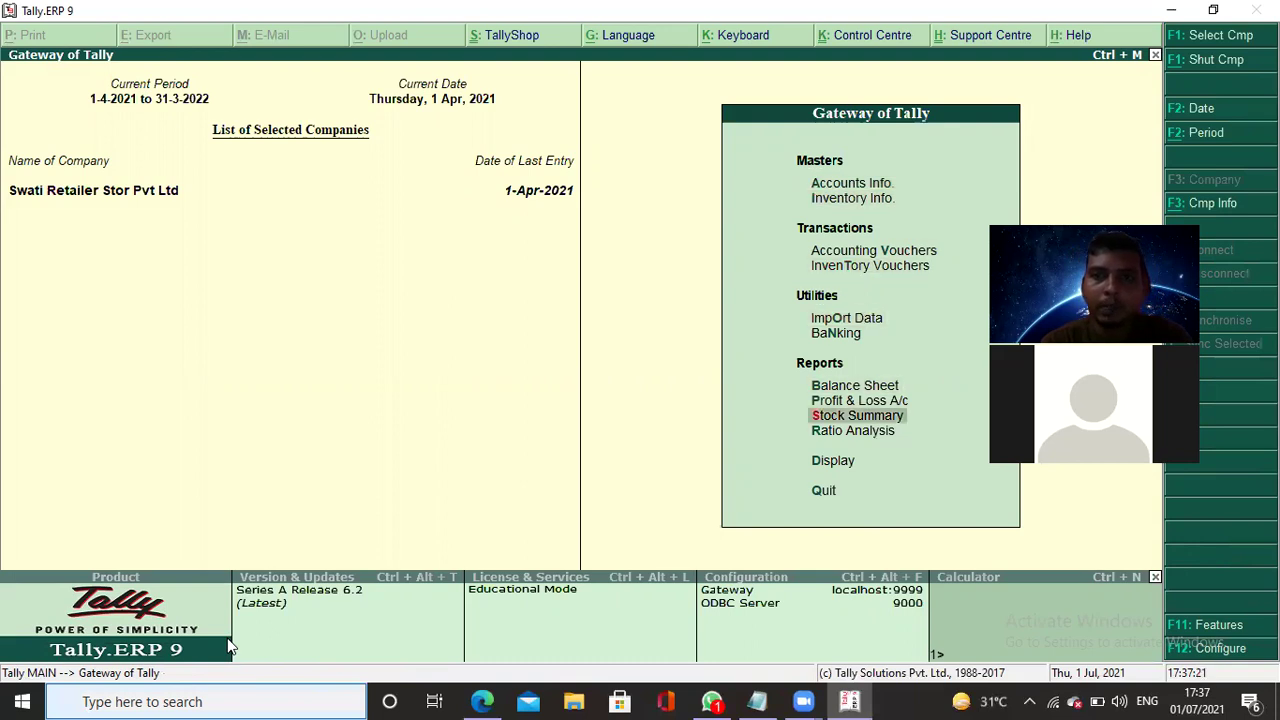
key(Down)
key(Return)
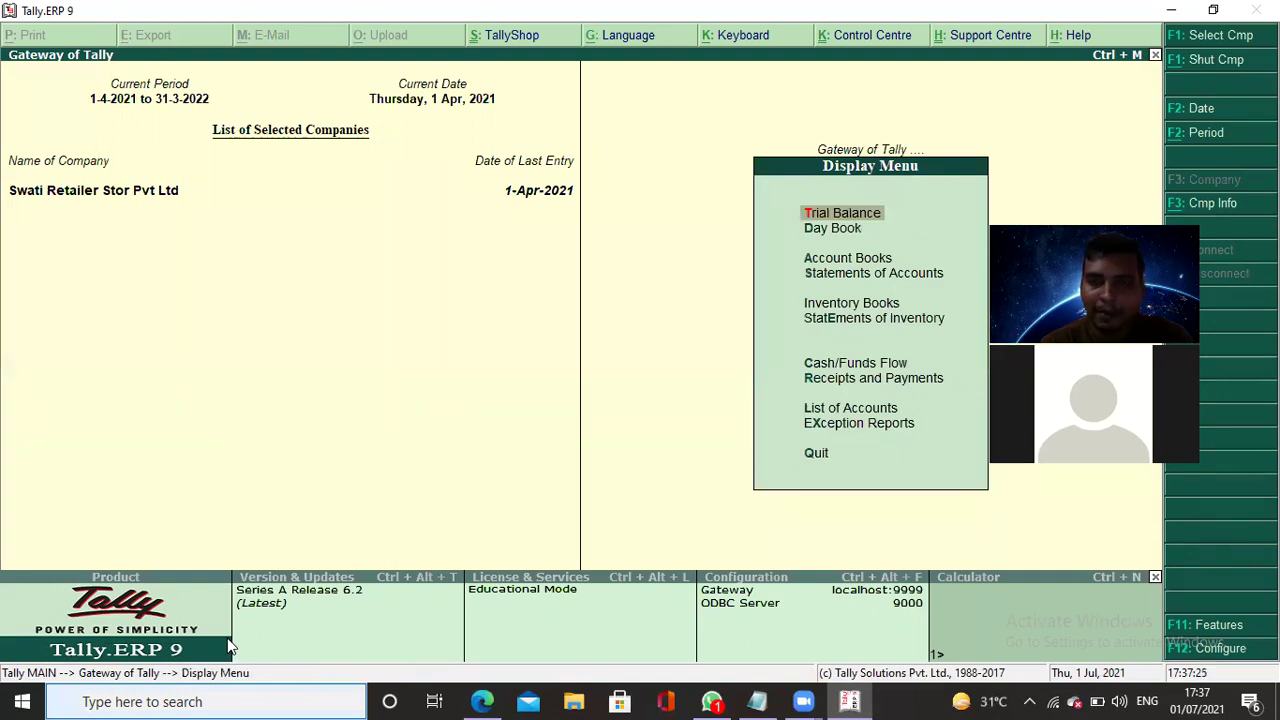
key(Return)
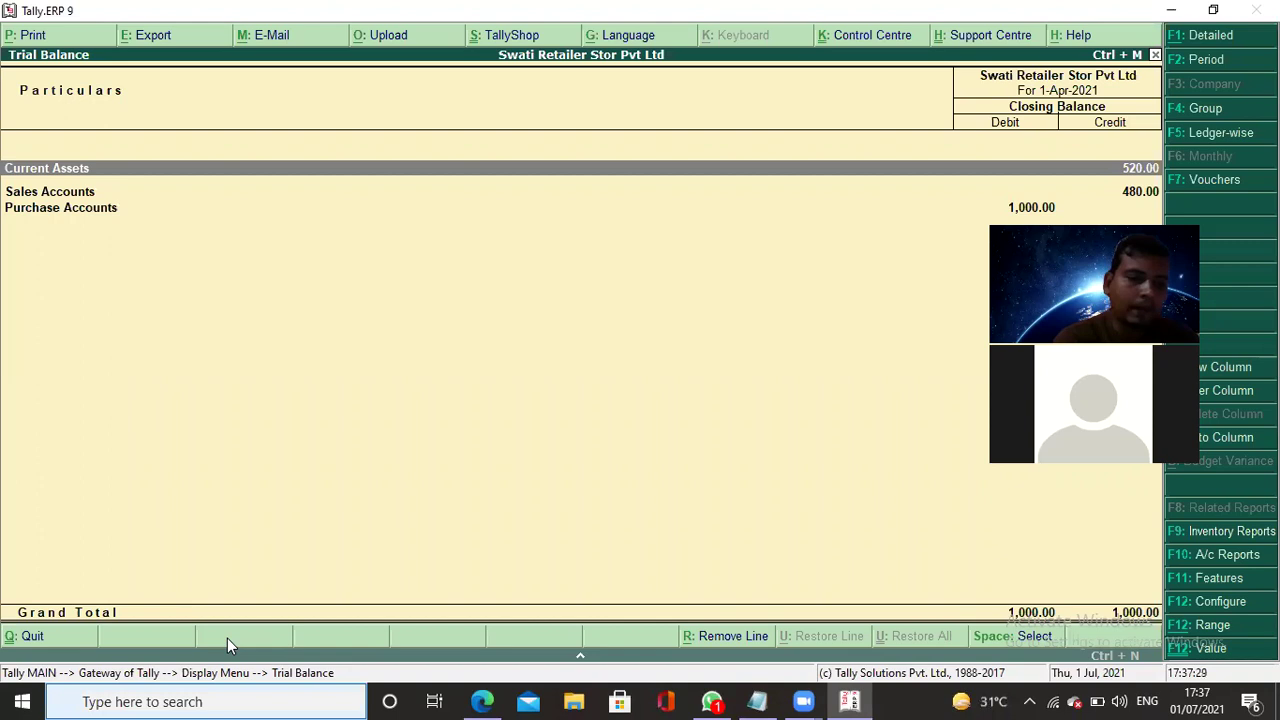
Expand the Trial Balance to detailed form, go through its entries to Purchase, and return to the Gateway of Tally.
key(alt+F1)
key(Down)
key(Down)
key(Down)
key(Down)
key(Down)
key(Down)
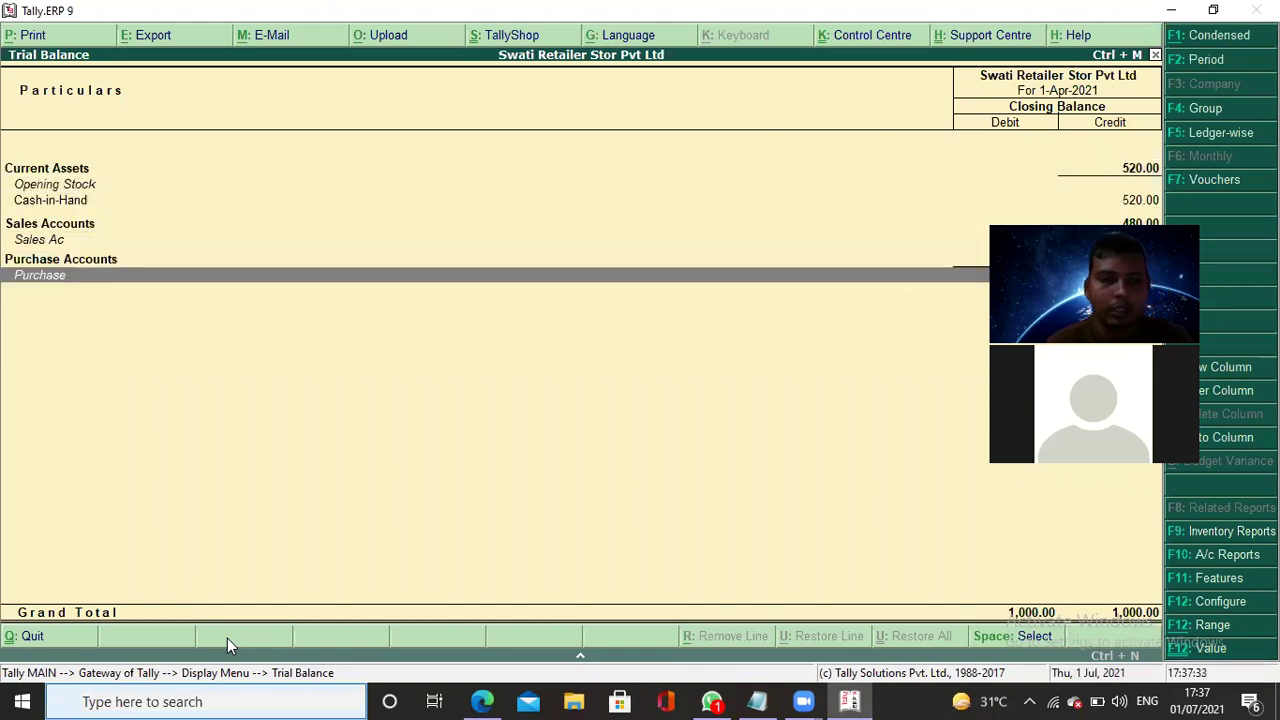
key(Escape)
key(Escape)
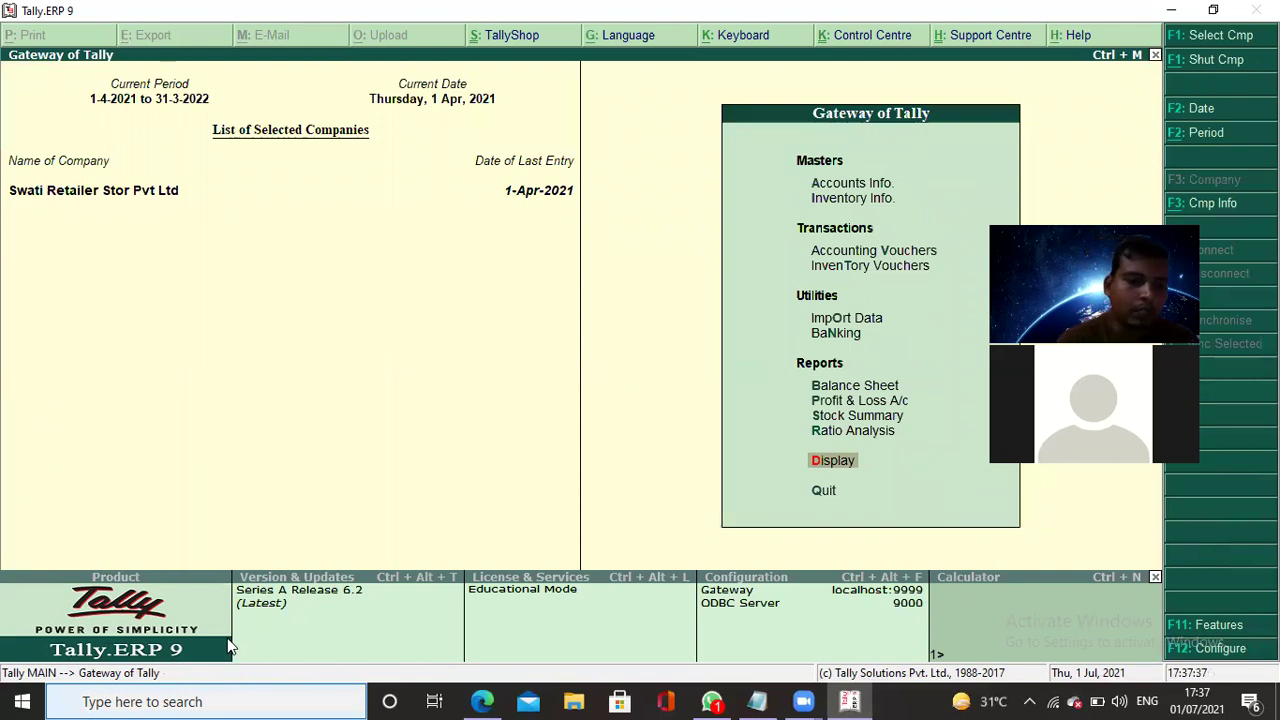
Load the company ASISH MOTORS from the list of companies.
key(alt+F3)
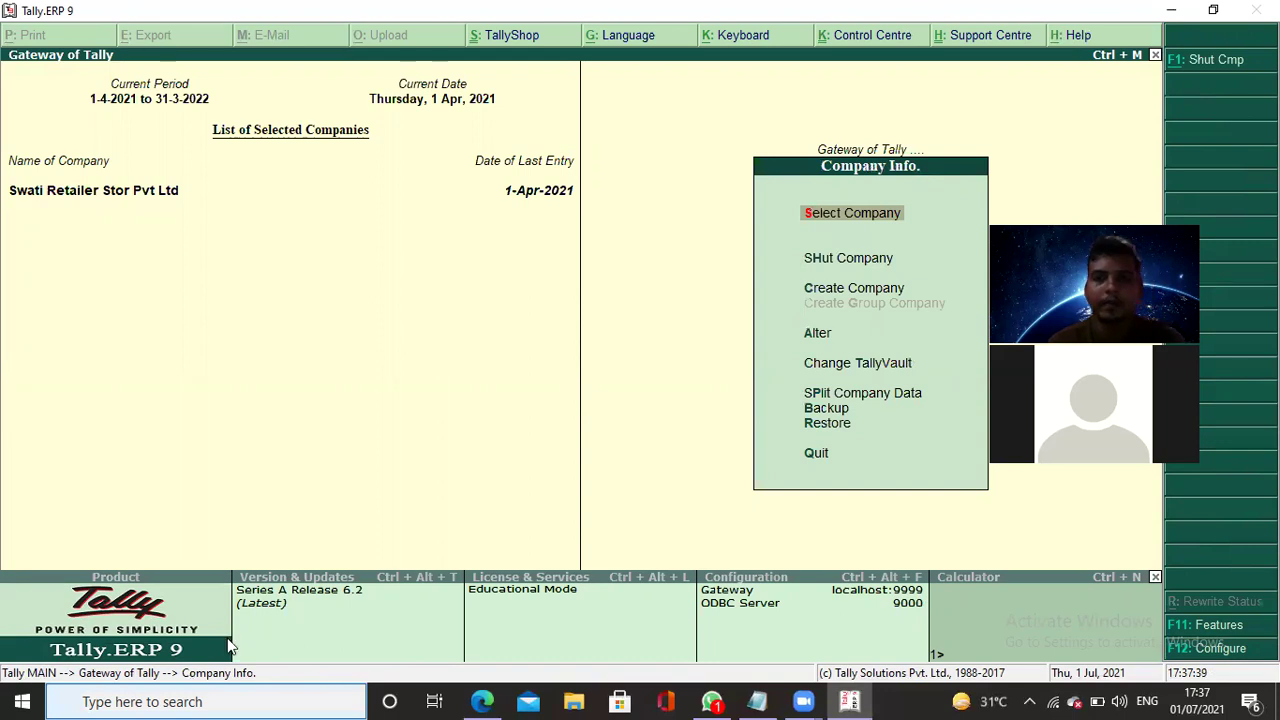
key(Return)
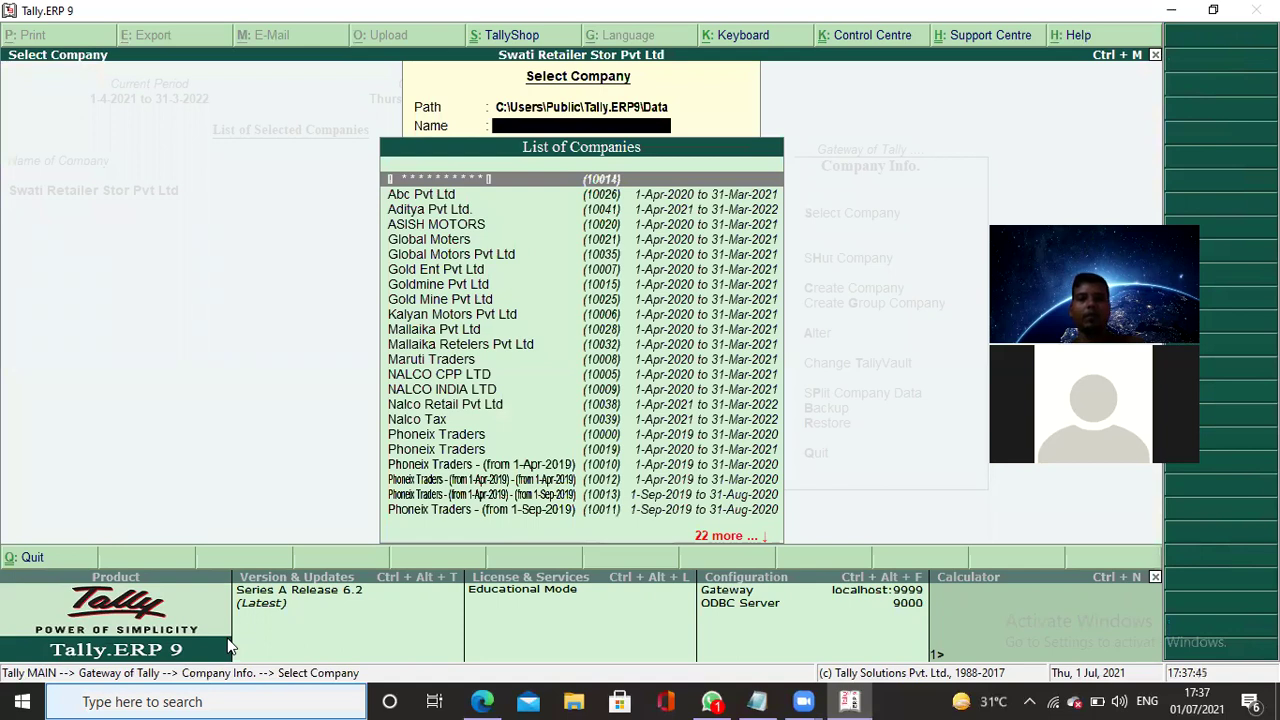
key(Down)
key(Down)
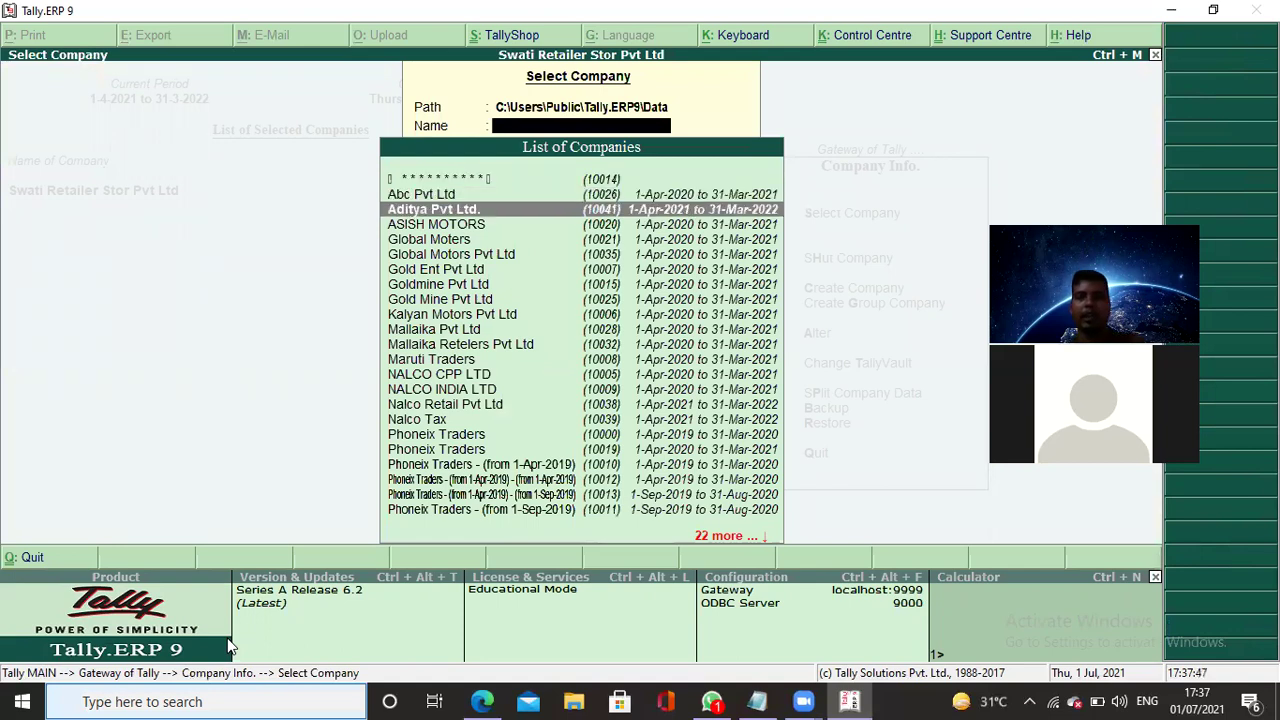
key(Down)
key(Return)
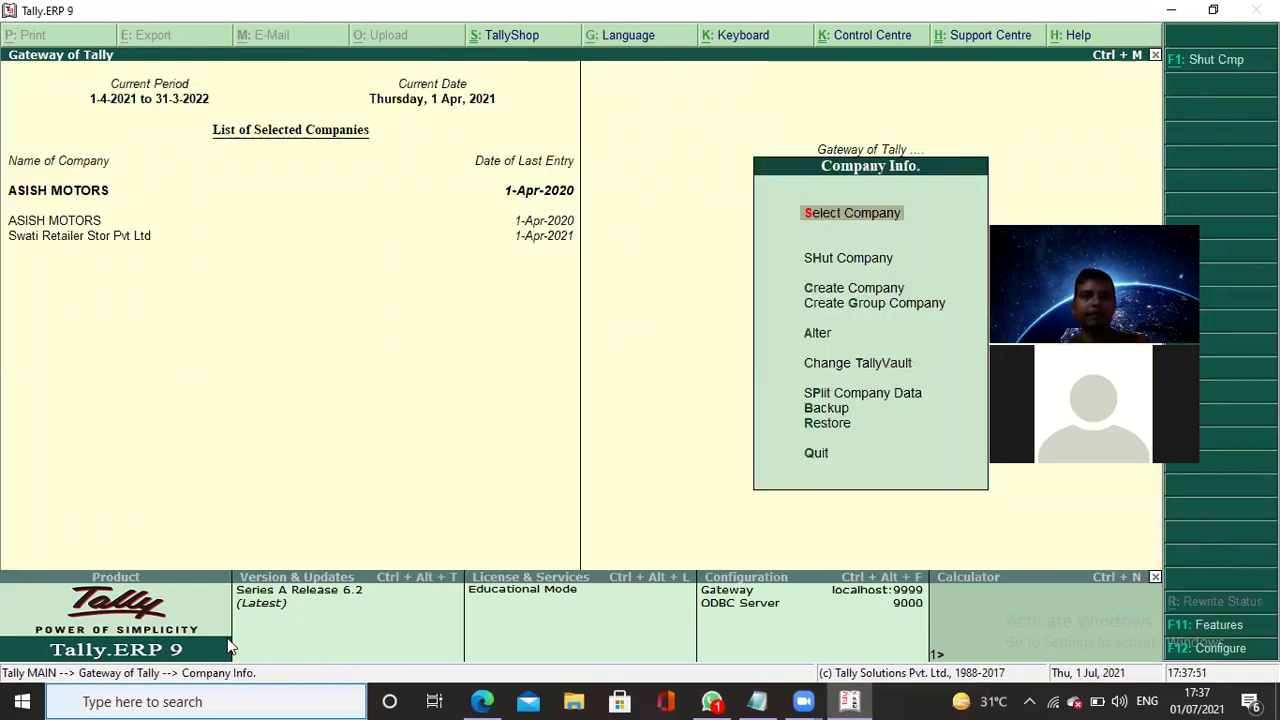
Display the Trial Balance of ASISH MOTORS, and return to the Gateway of Tally.
key(Escape)
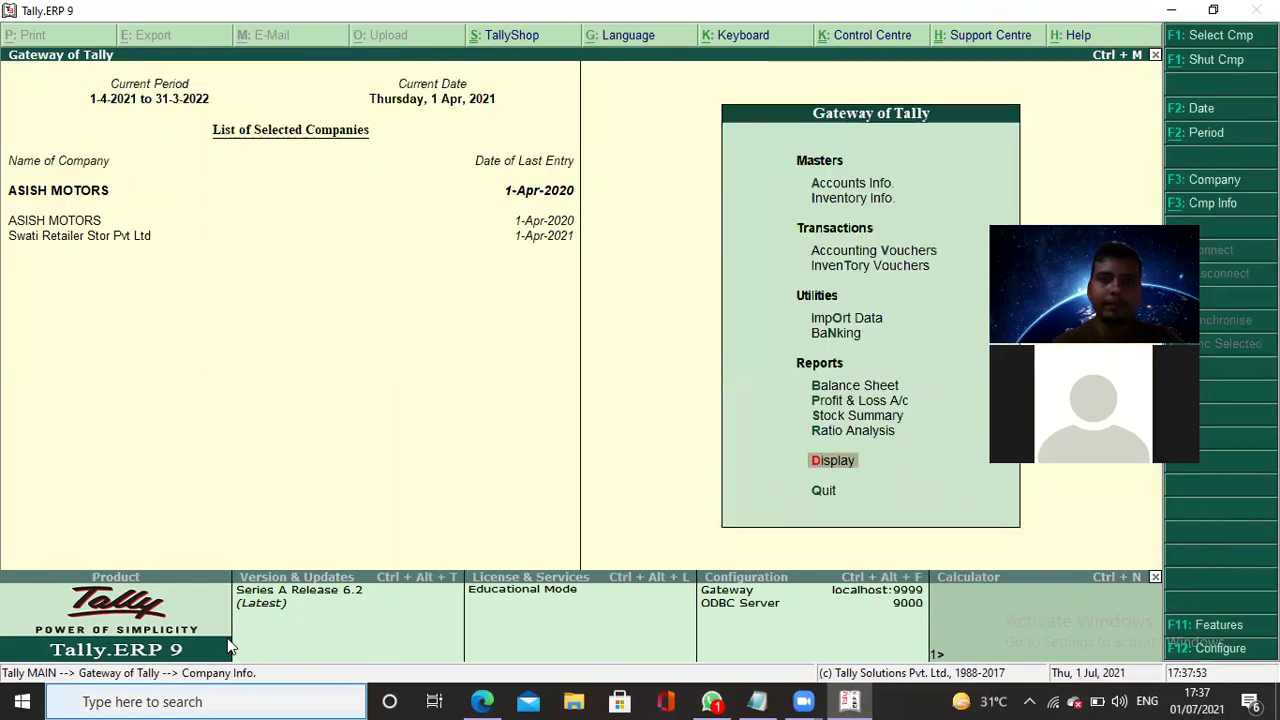
key(Return)
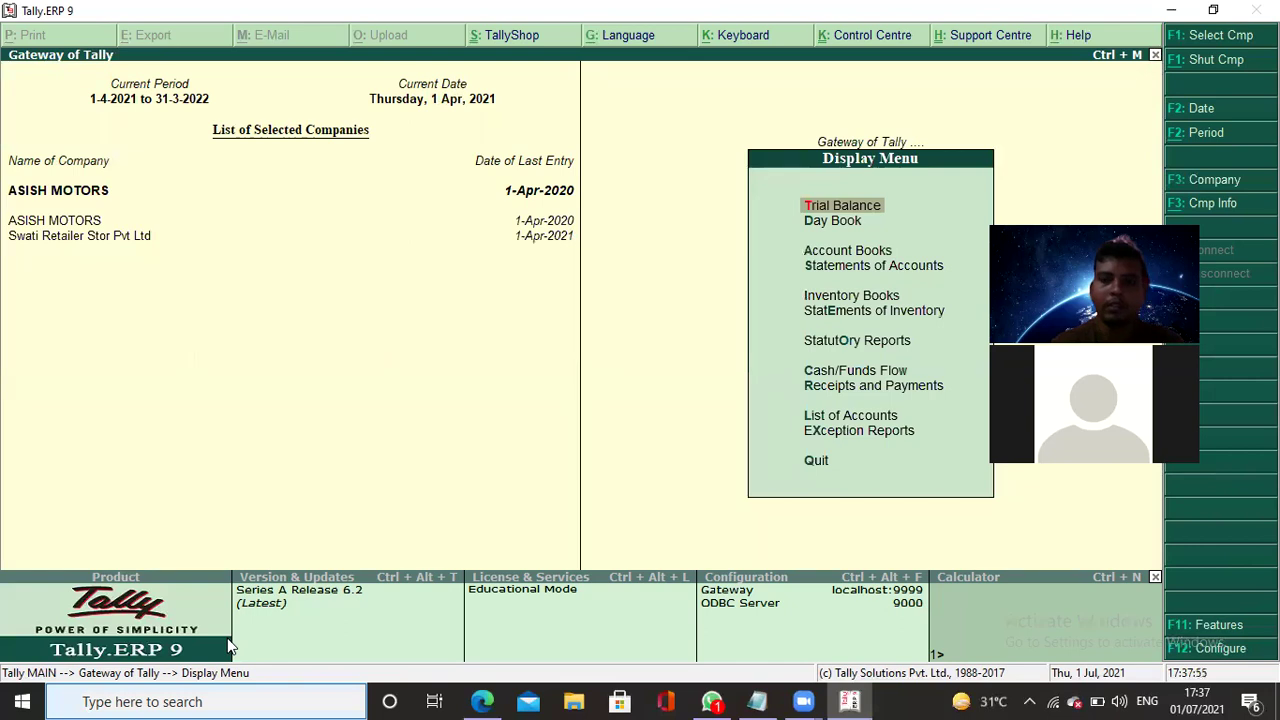
key(Return)
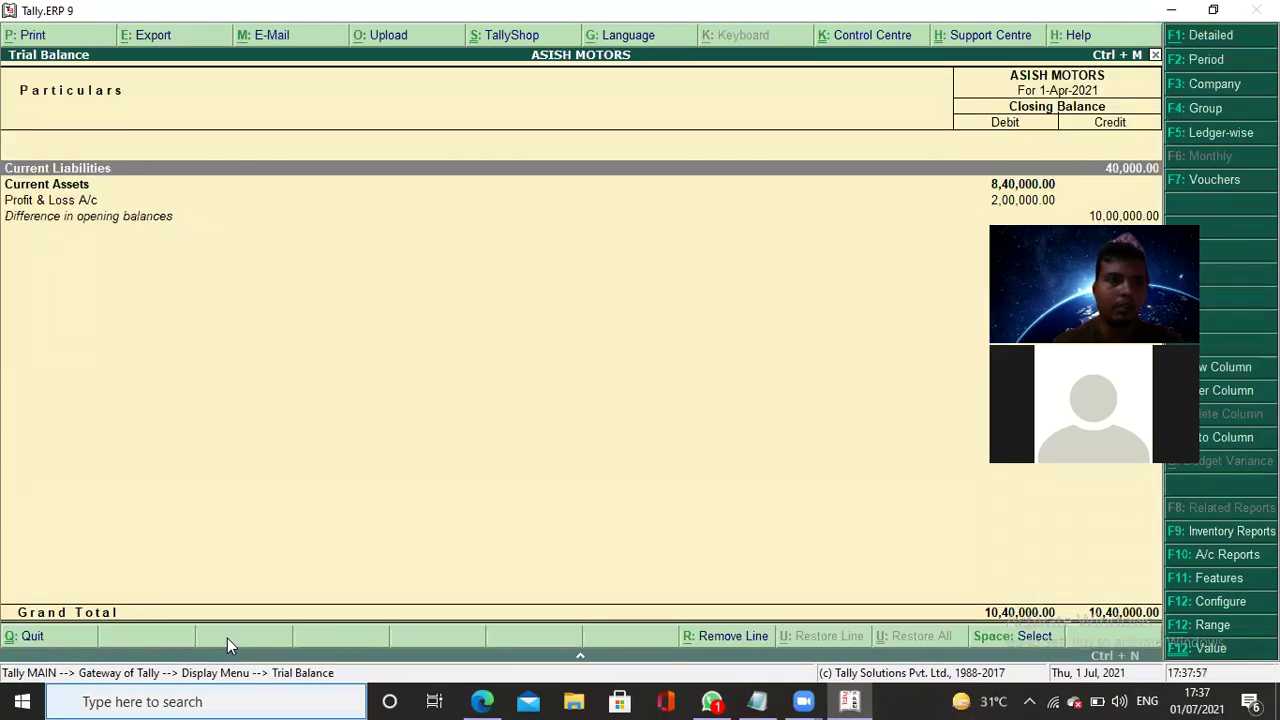
key(Escape)
key(Escape)
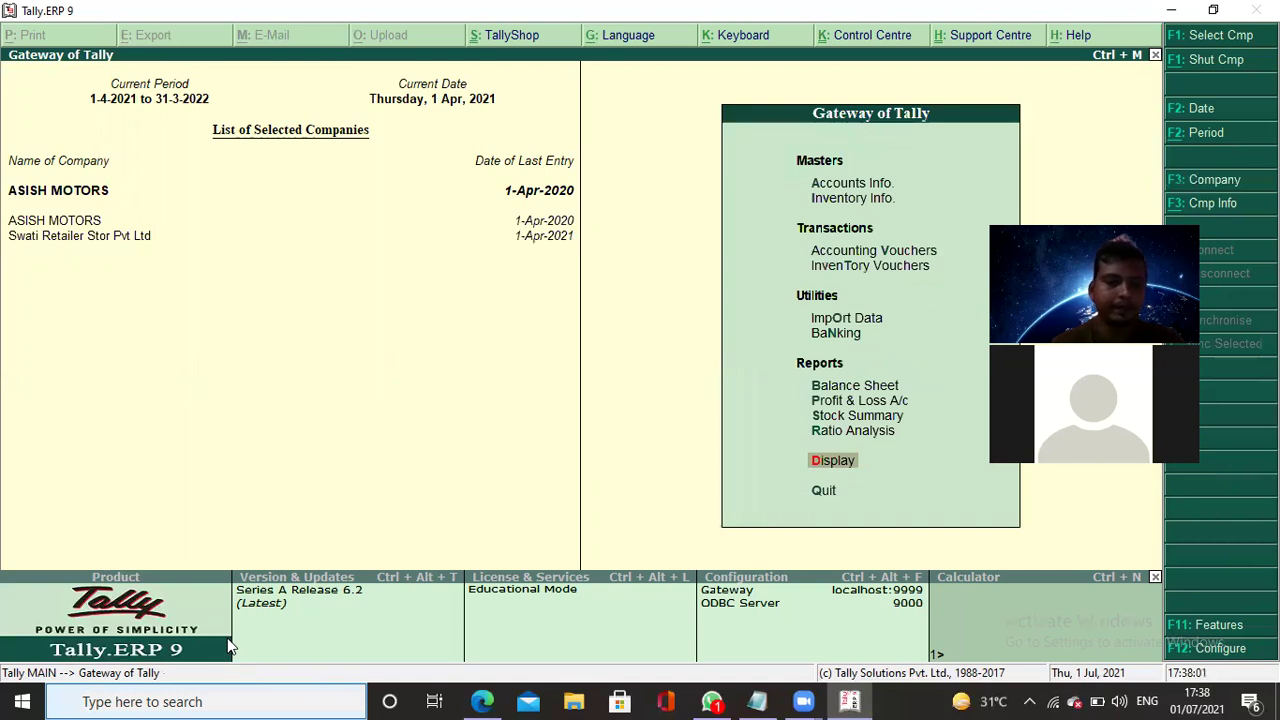
Load the company Mallaika Pvt Ltd from the list of companies.
key(alt+F3)
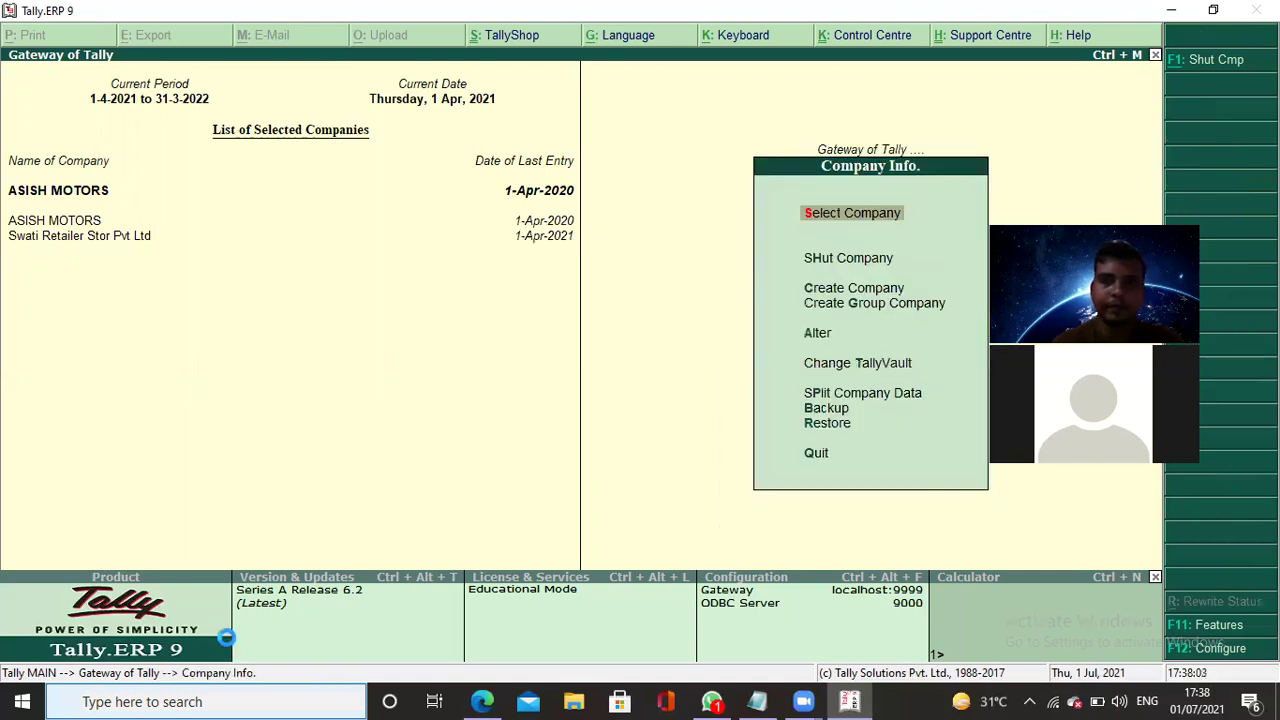
key(Return)
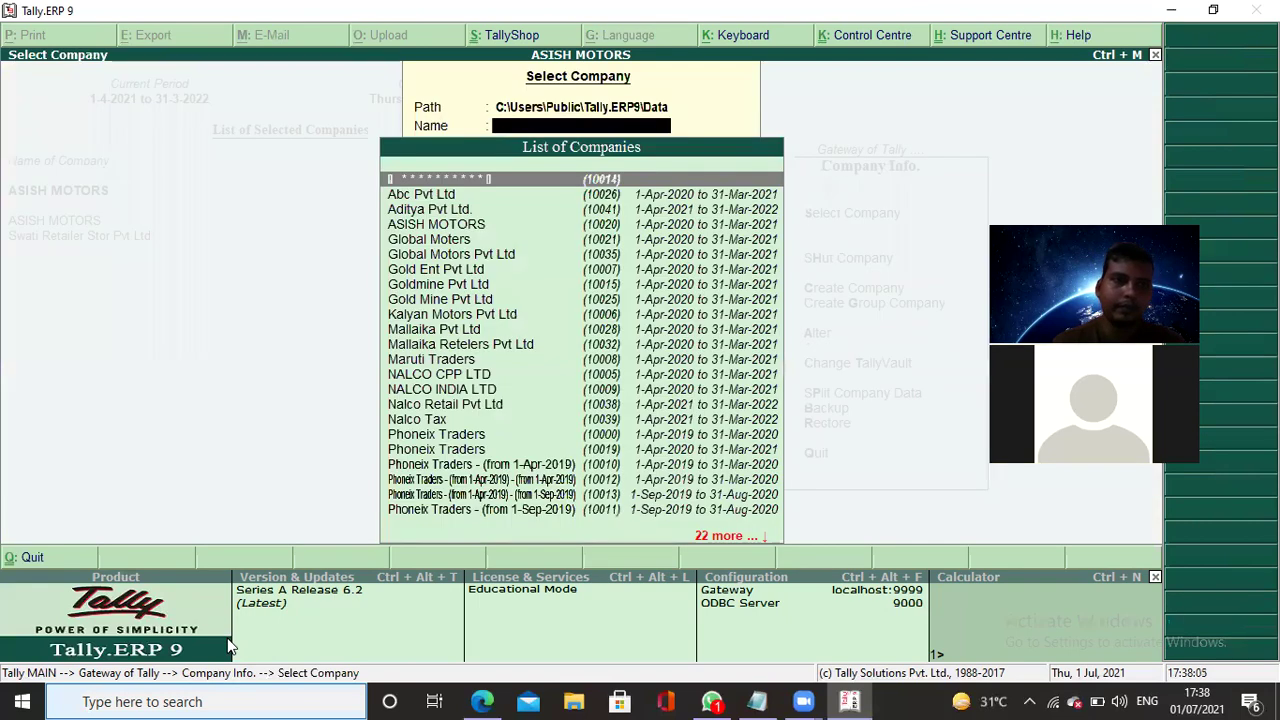
key(Down)
key(Down)
key(Down)
key(Down)
key(Down)
key(Down)
key(Down)
key(Down)
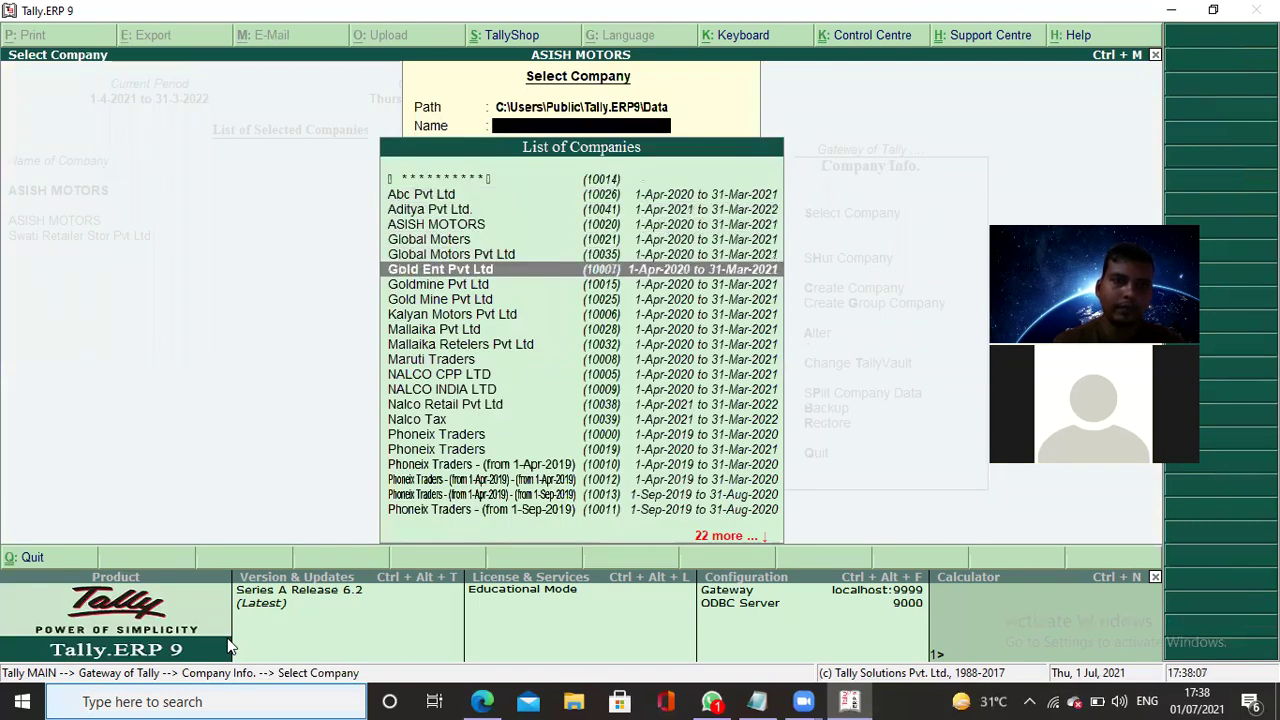
key(Down)
key(Down)
key(Down)
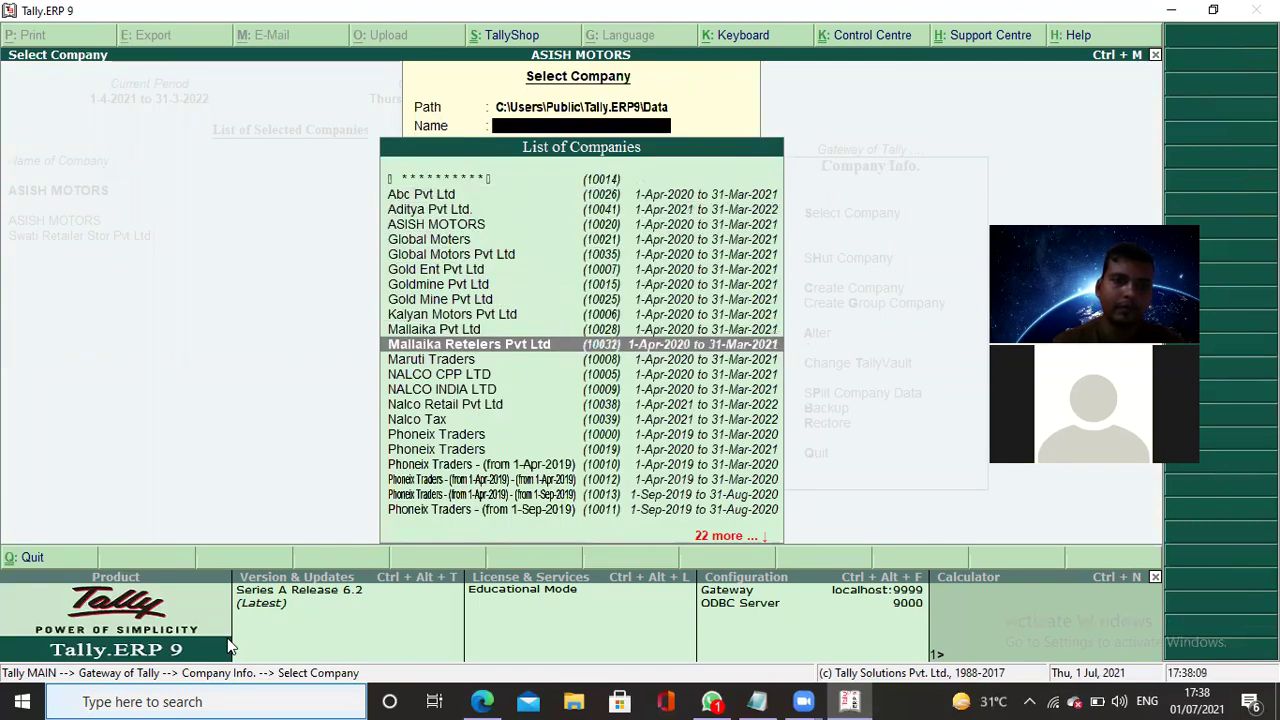
key(Up)
key(Return)
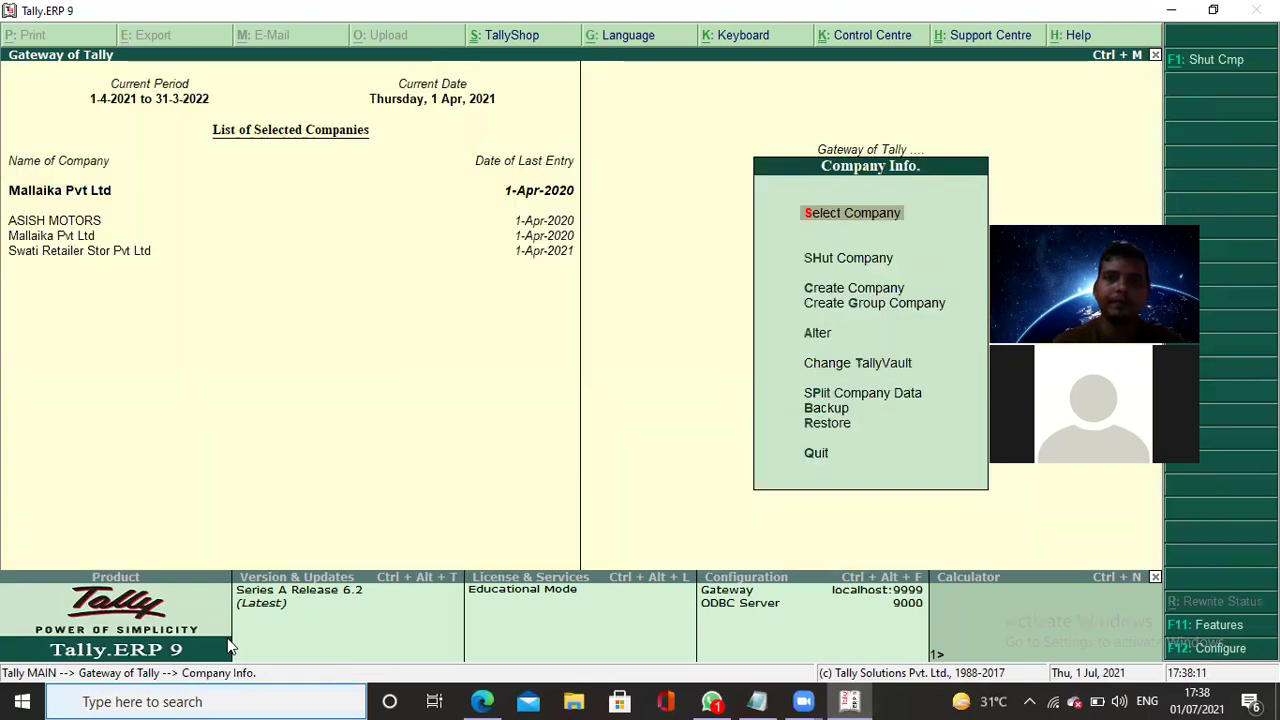
Display the Trial Balance of Mallaika Pvt Ltd in detailed form.
key(Escape)
key(Return)
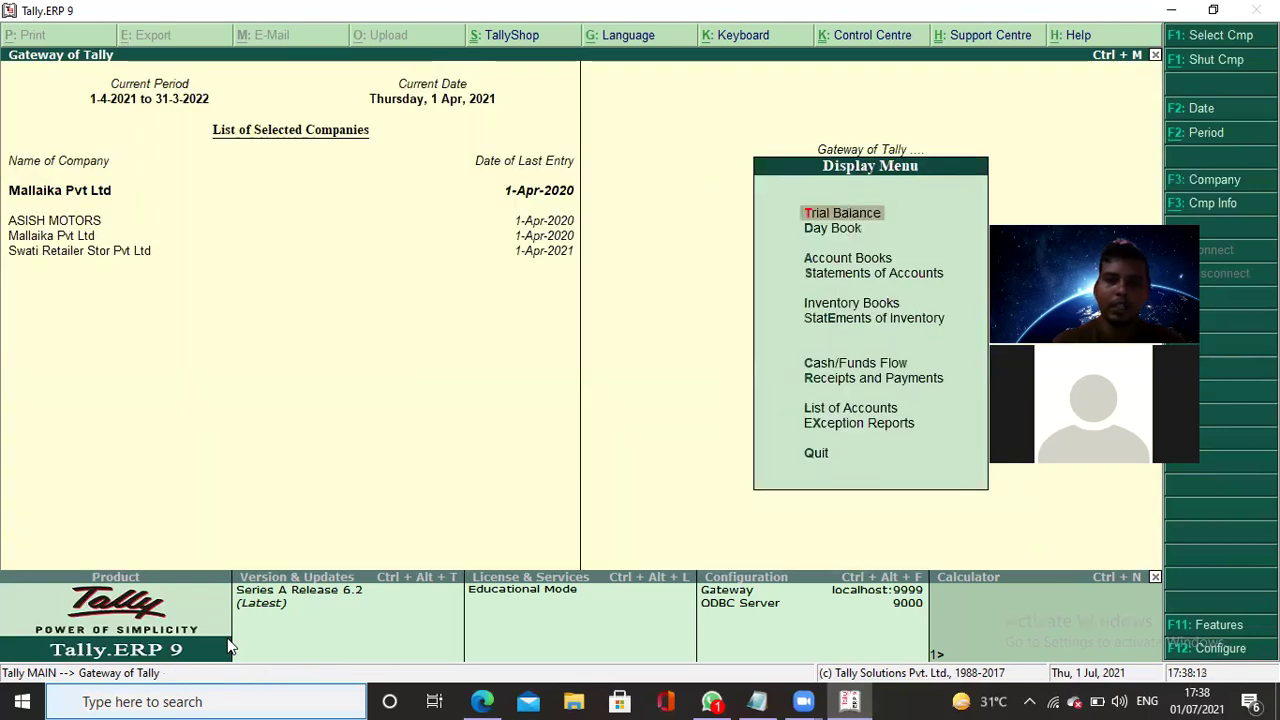
key(Return)
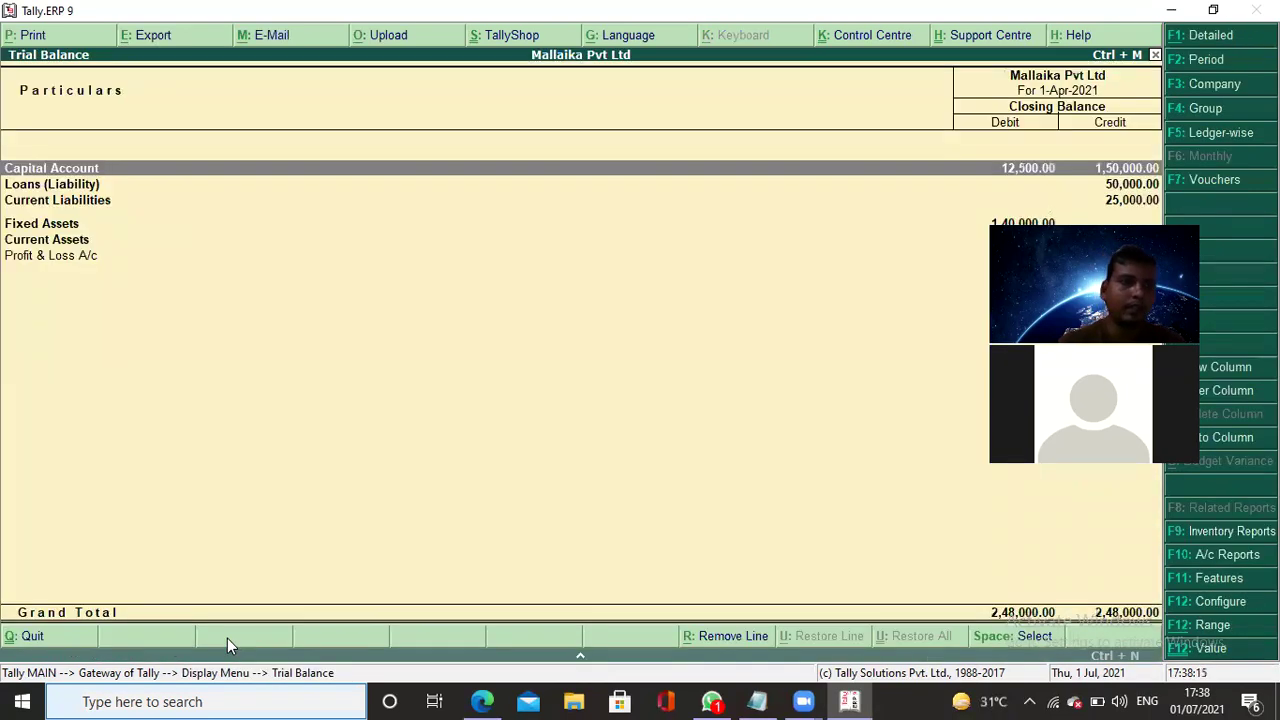
key(alt+F1)
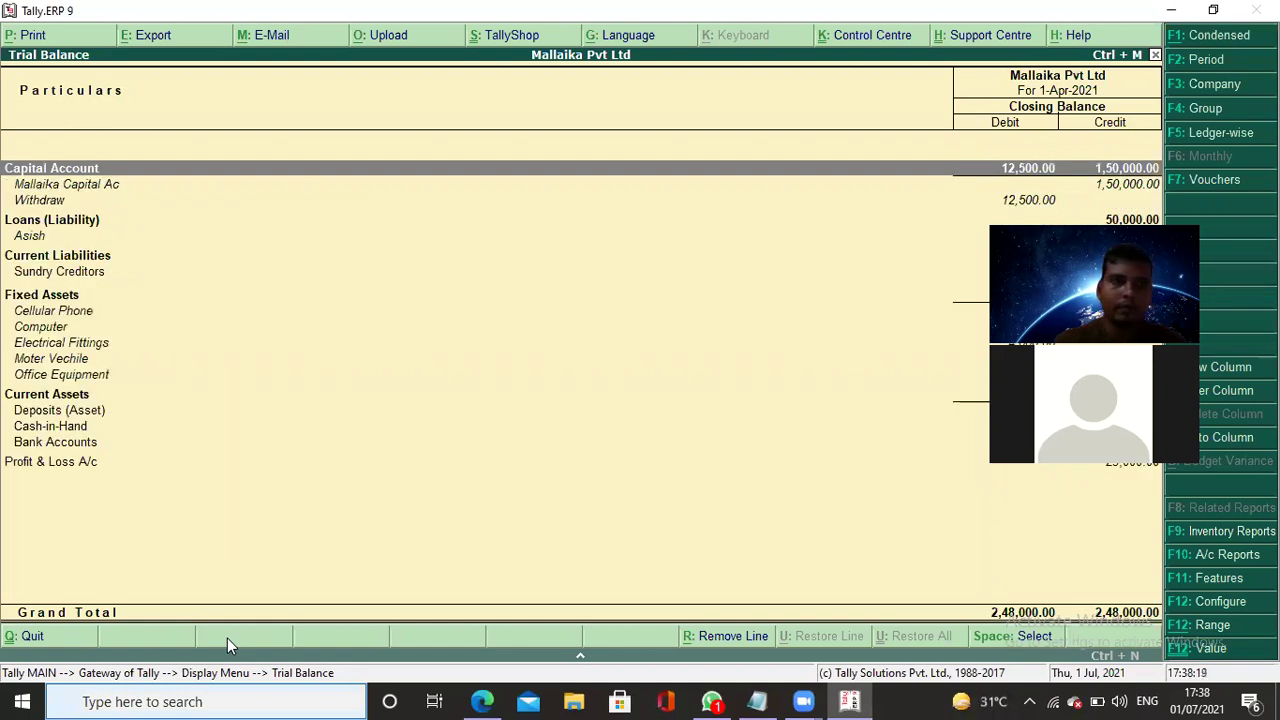
Go through the detailed Trial Balance from Capital Account to Bank Accounts, and return to the Gateway of Tally.
key(Down)
key(Down)
key(Down)
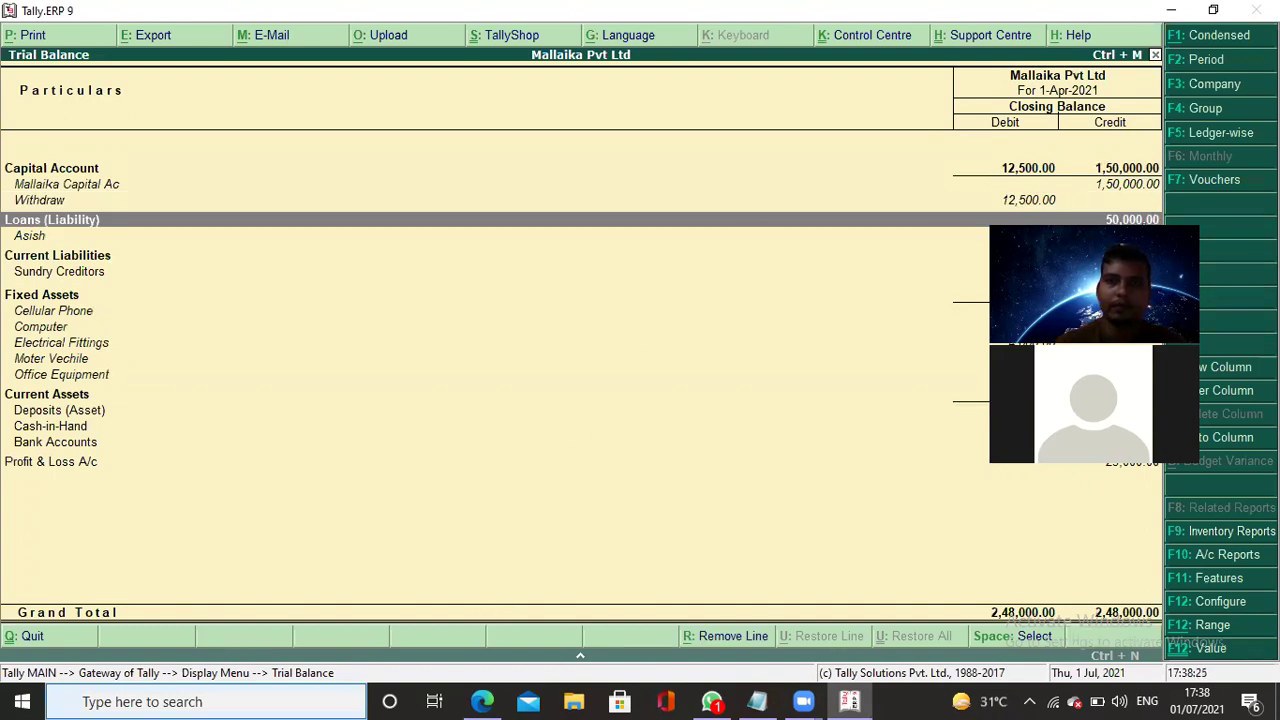
drag(1140, 215, 810, 173)
key(Down)
key(Down)
key(Down)
key(Down)
key(Down)
key(Down)
key(Down)
key(Down)
key(Down)
key(Down)
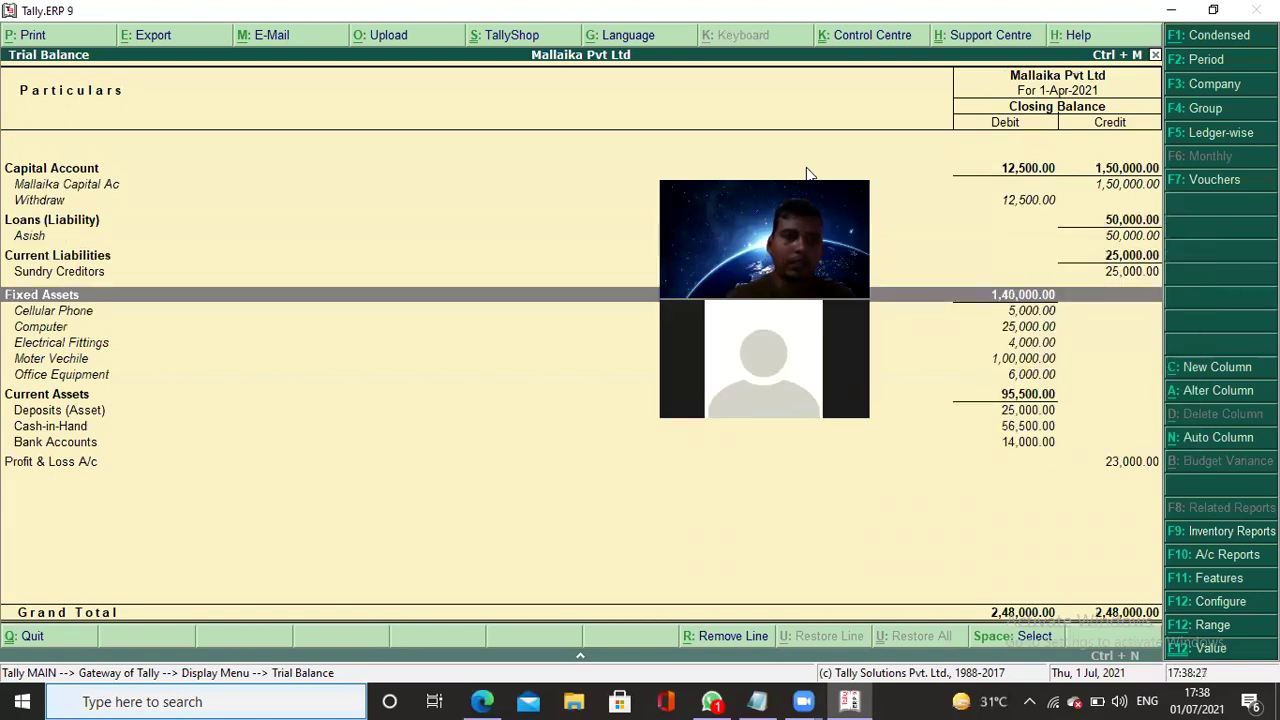
key(Down)
key(Down)
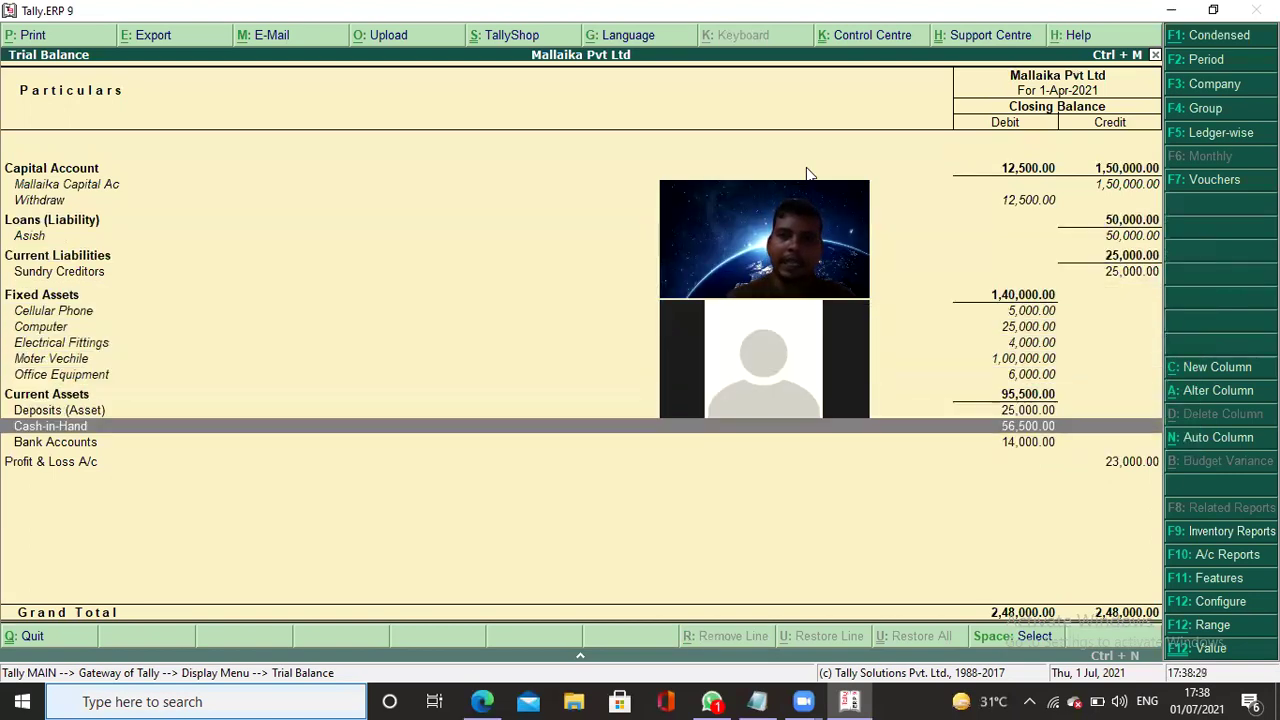
key(Down)
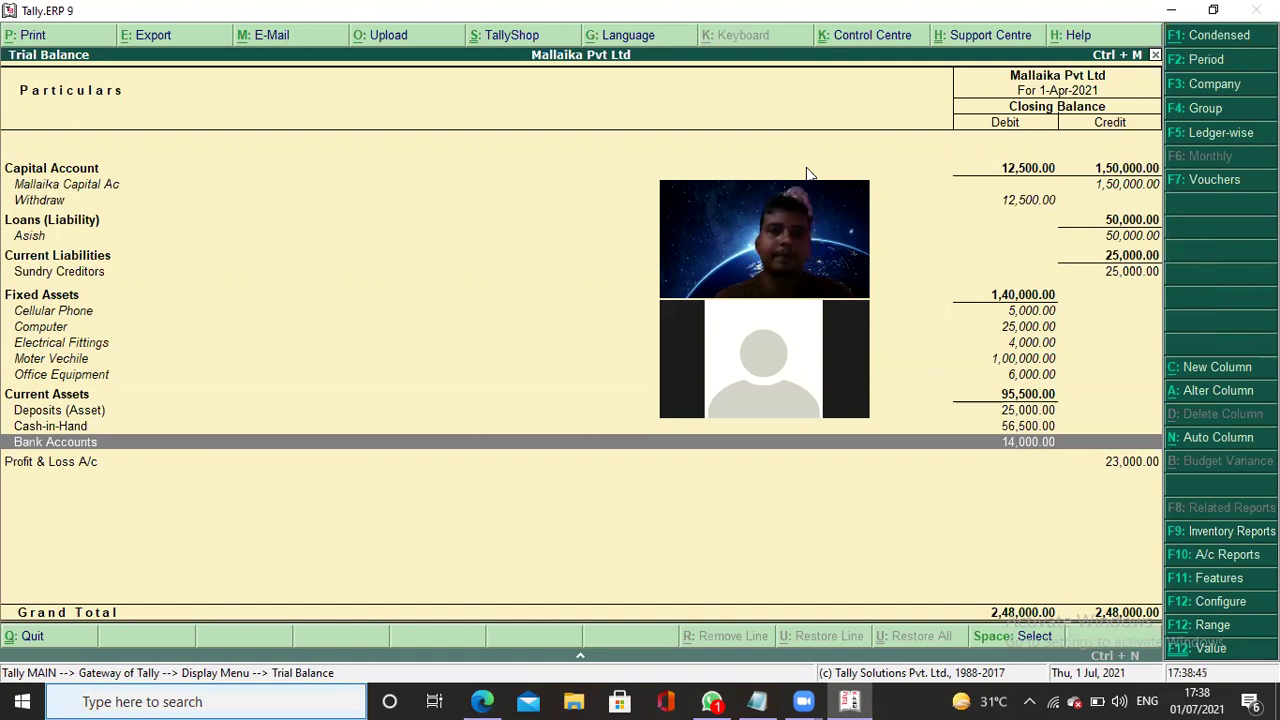
key(Escape)
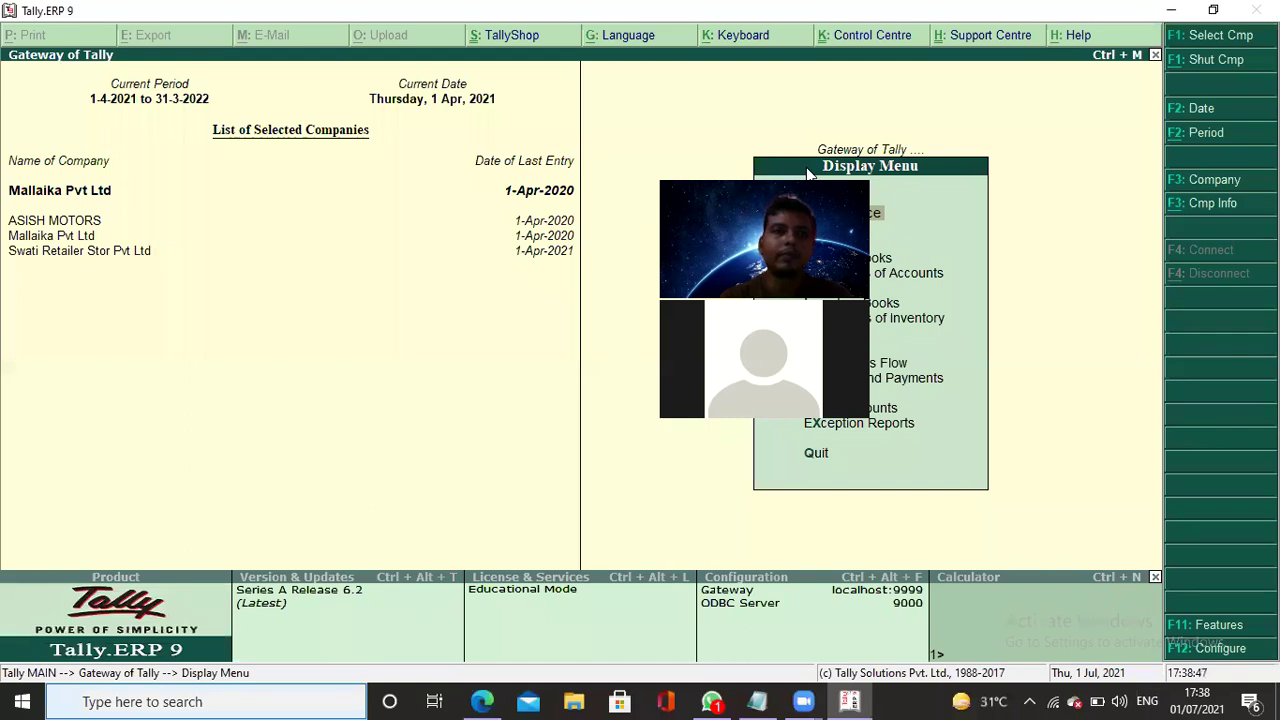
key(Escape)
key(Escape)
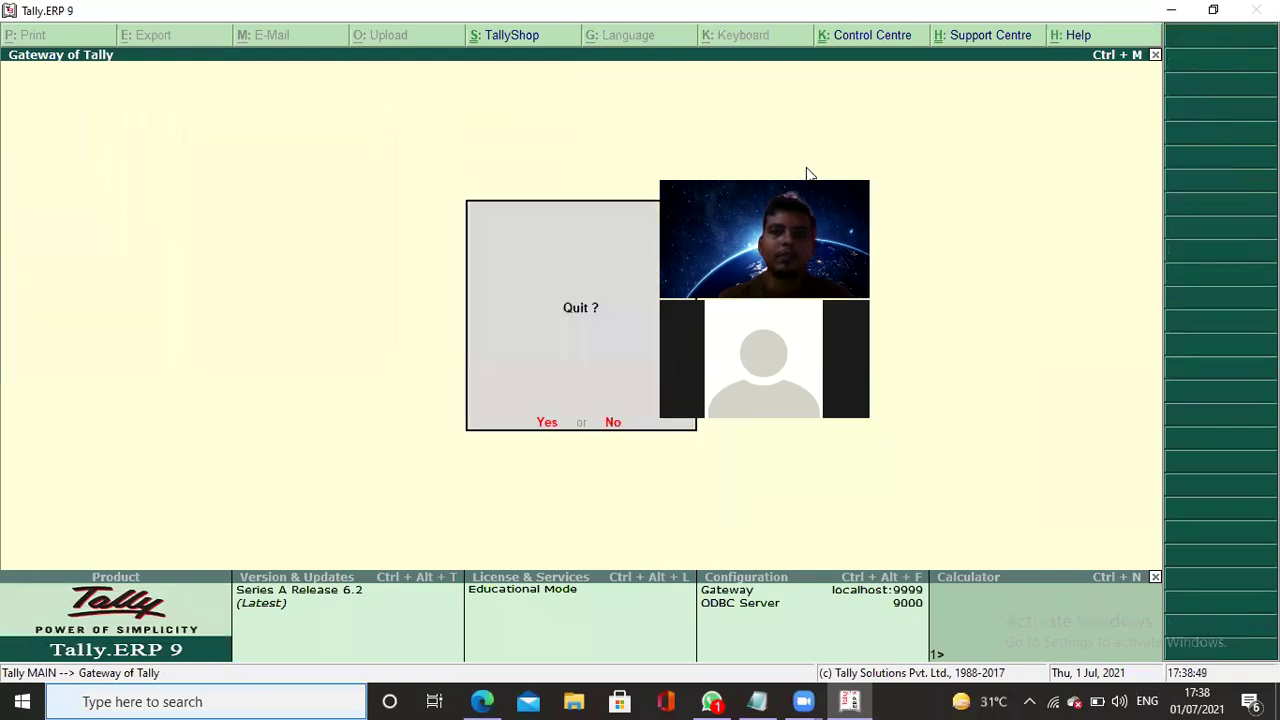
key(Escape)
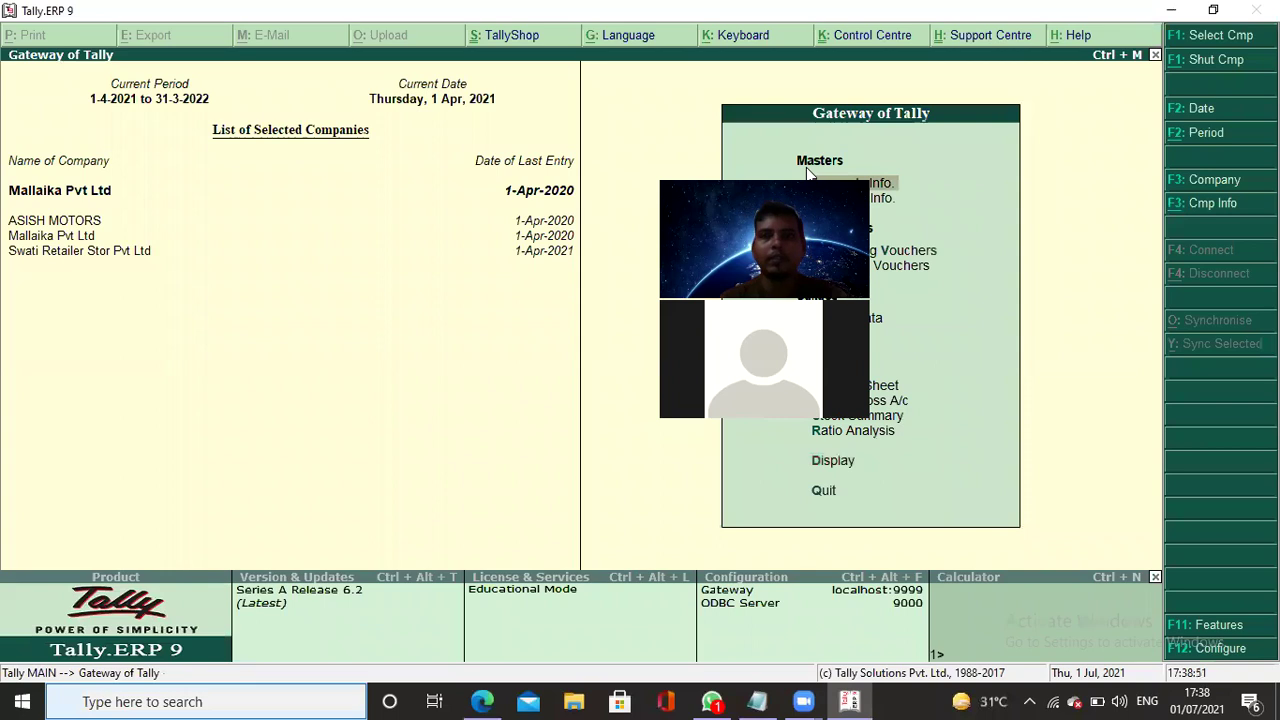